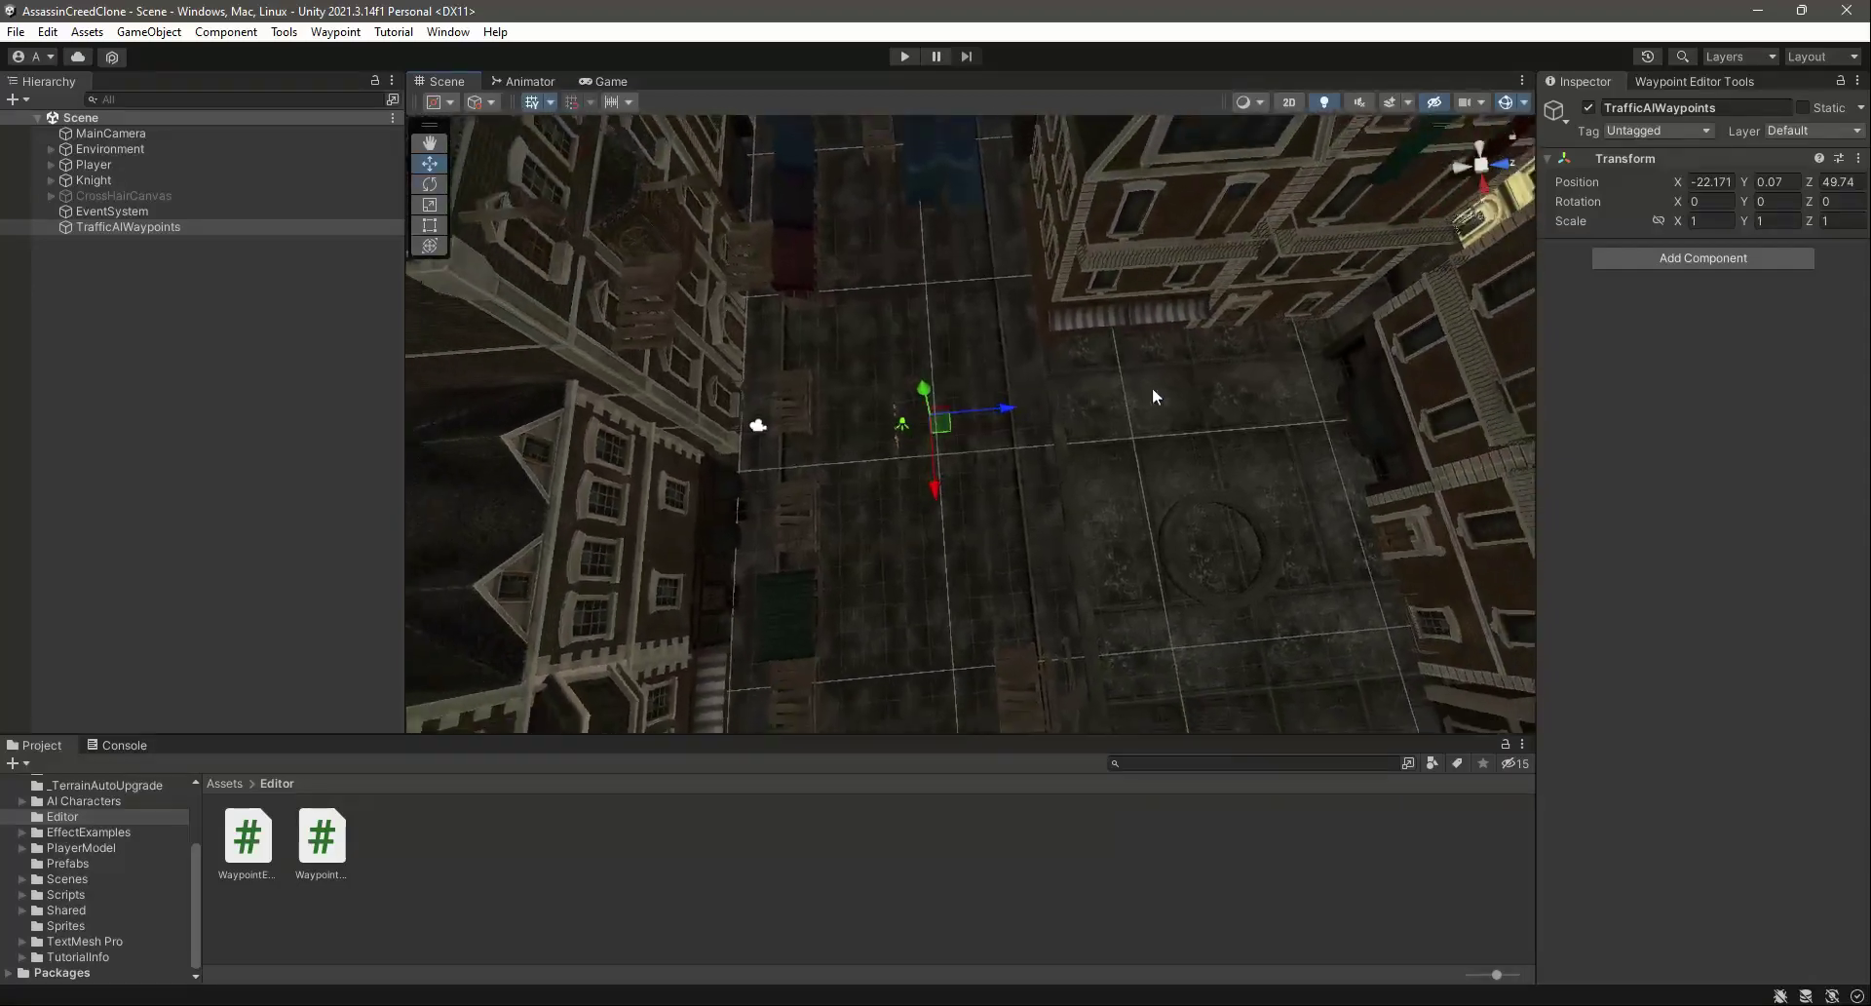
- Create the first waypoint, Waypoint 0, under TrafficAIWaypoints and set its Y rotation to 90
left_click(1692, 81)
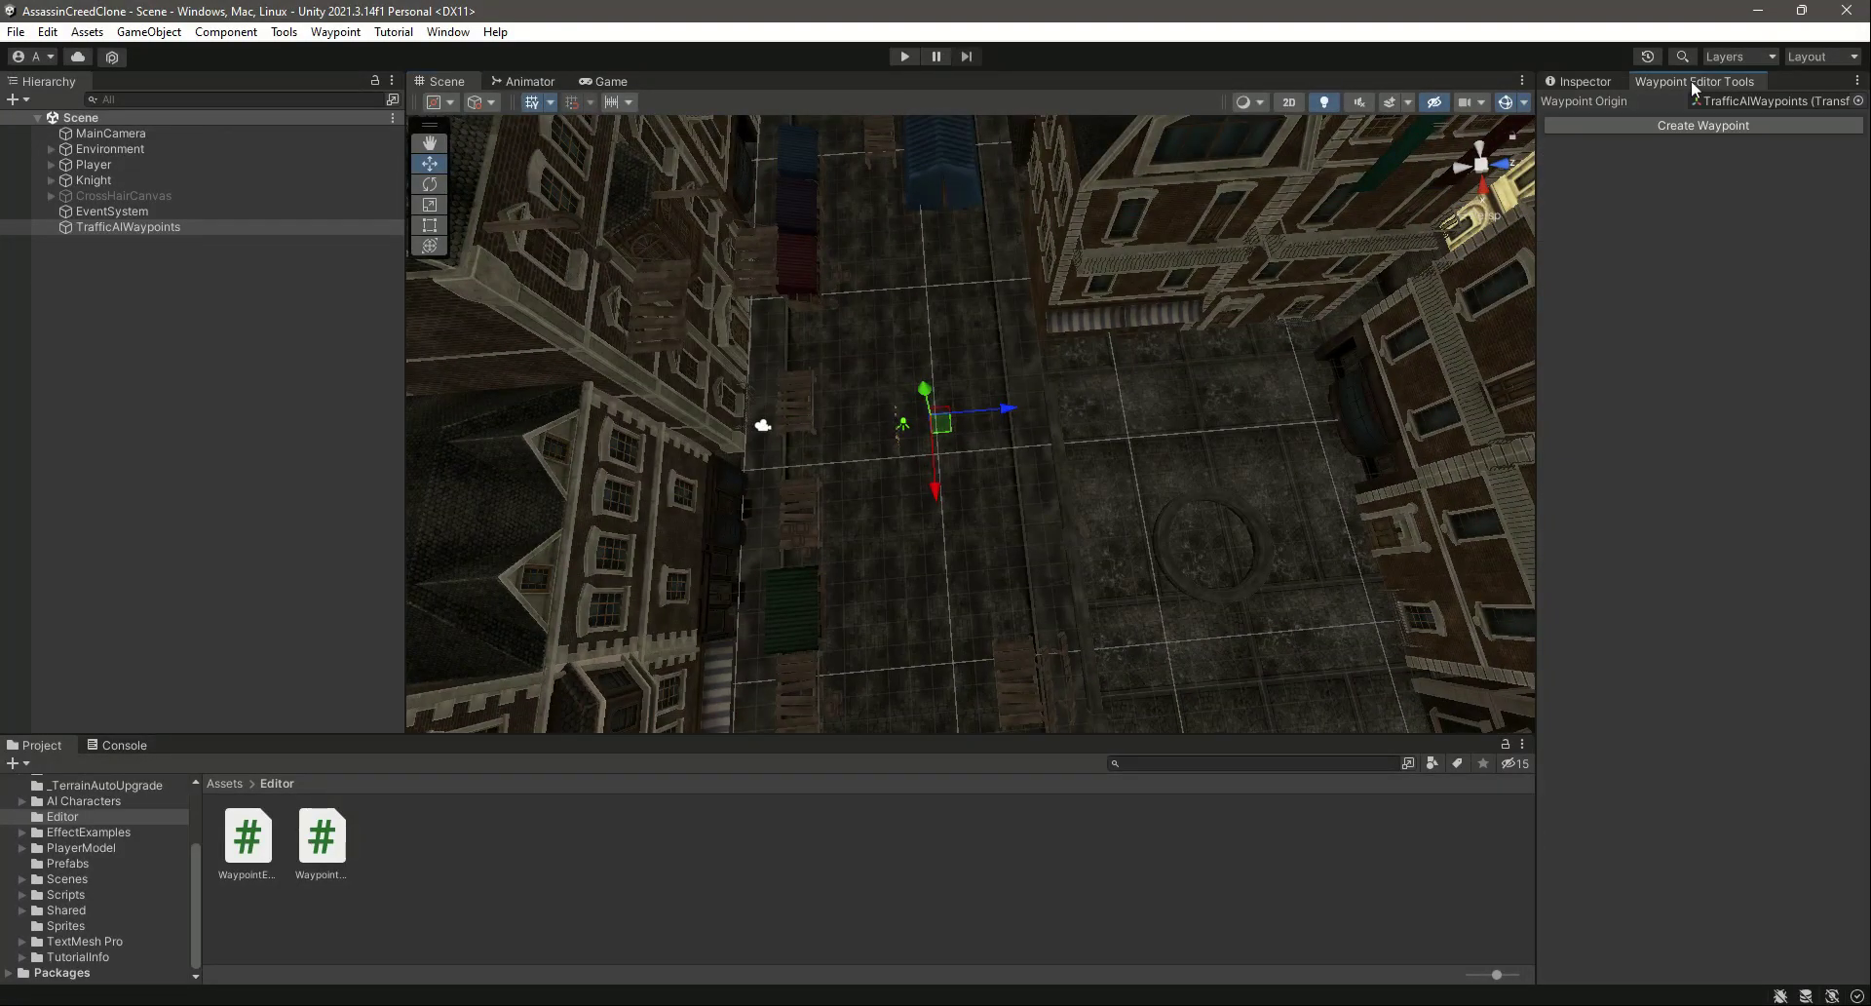
left_click(1715, 127)
left_click(148, 246)
left_click(1589, 82)
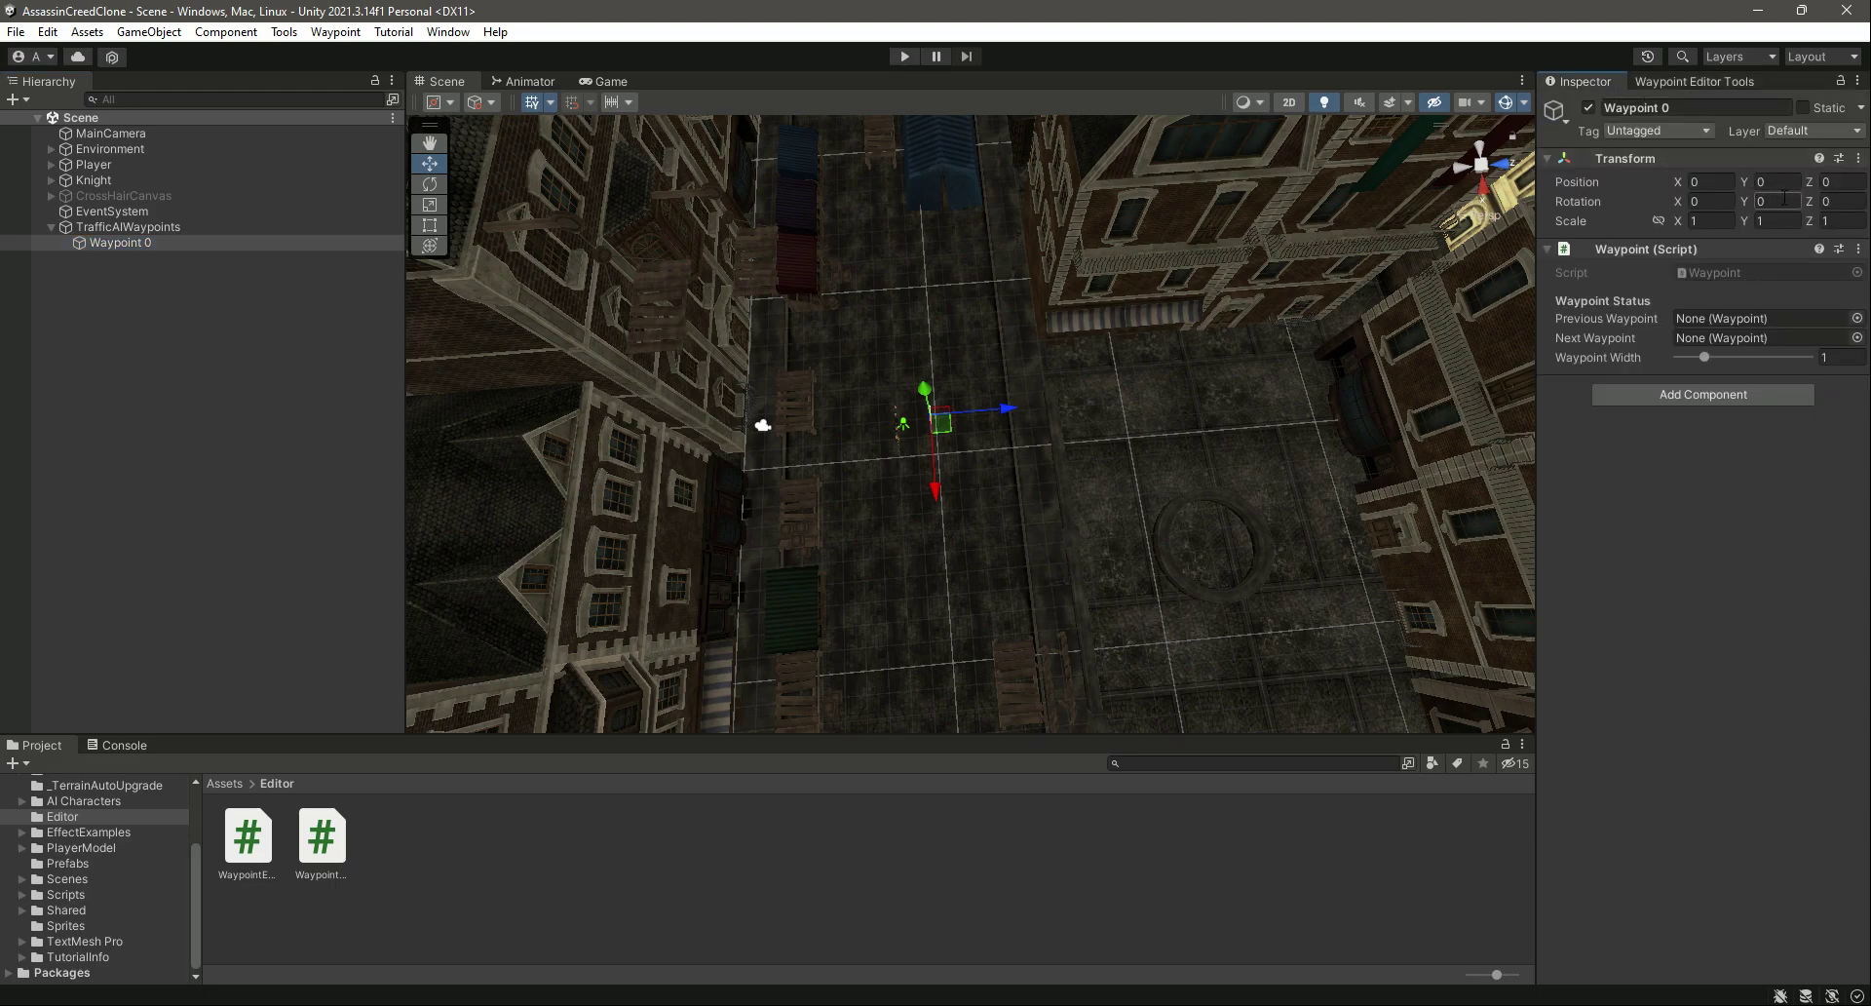
type("90")
- Create Waypoint 1 and move it a short distance down the street ahead of Waypoint 0
left_click(1717, 81)
left_click(1717, 126)
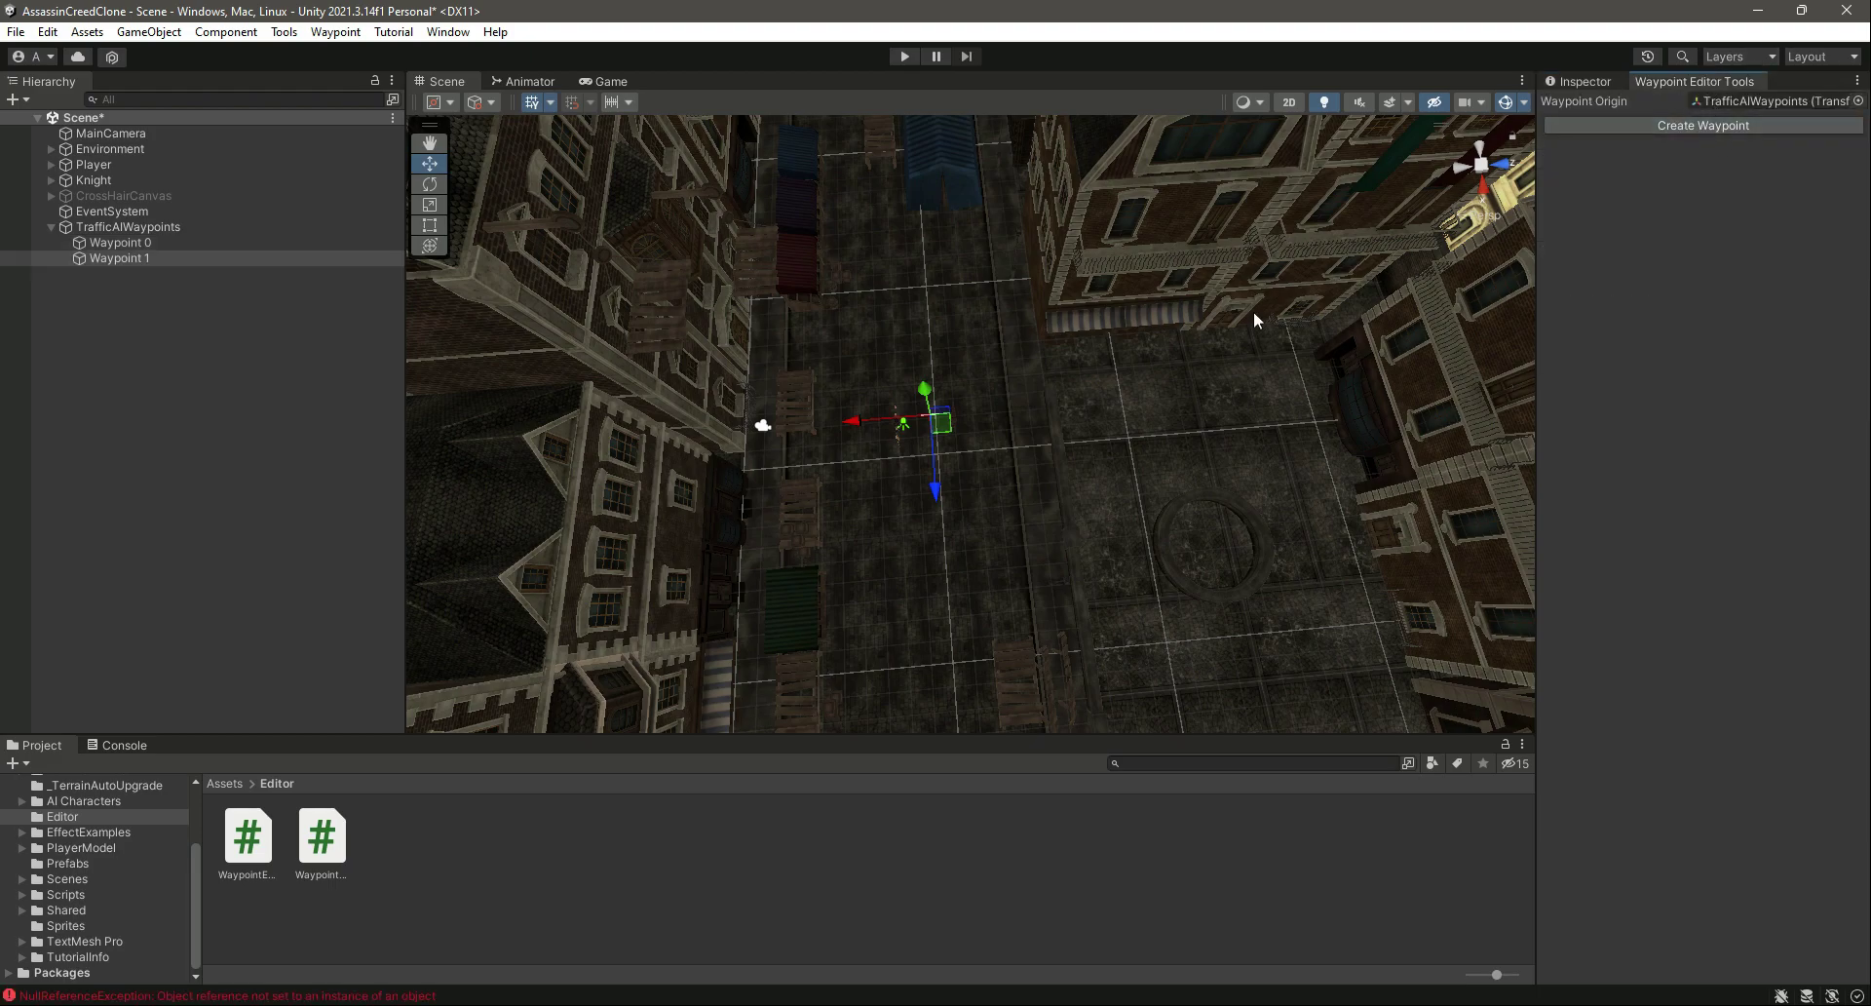
left_click_drag(932, 488, 942, 633)
right_click_drag(1060, 423, 797, 437)
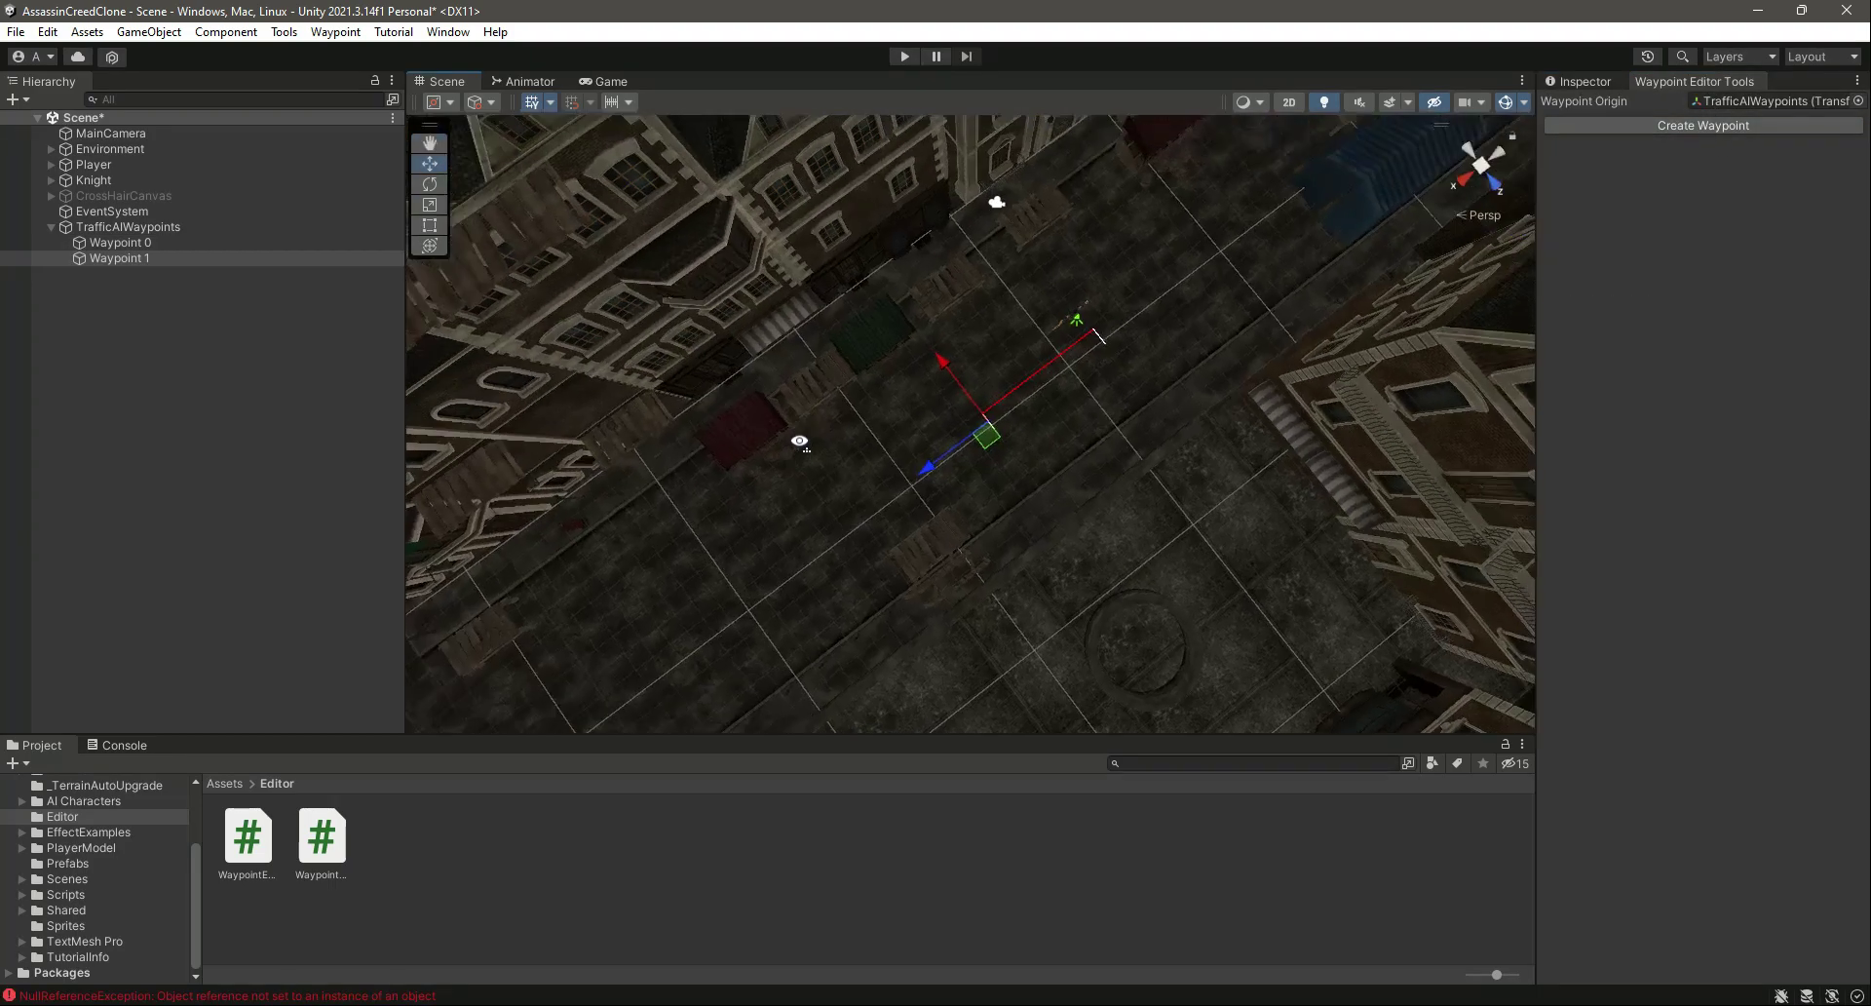
right_click_drag(1267, 424, 1037, 348)
scroll(1111, 467, "down", 3)
- Shift the whole TrafficAIWaypoints group slightly across the street toward the market stalls
left_click(216, 229)
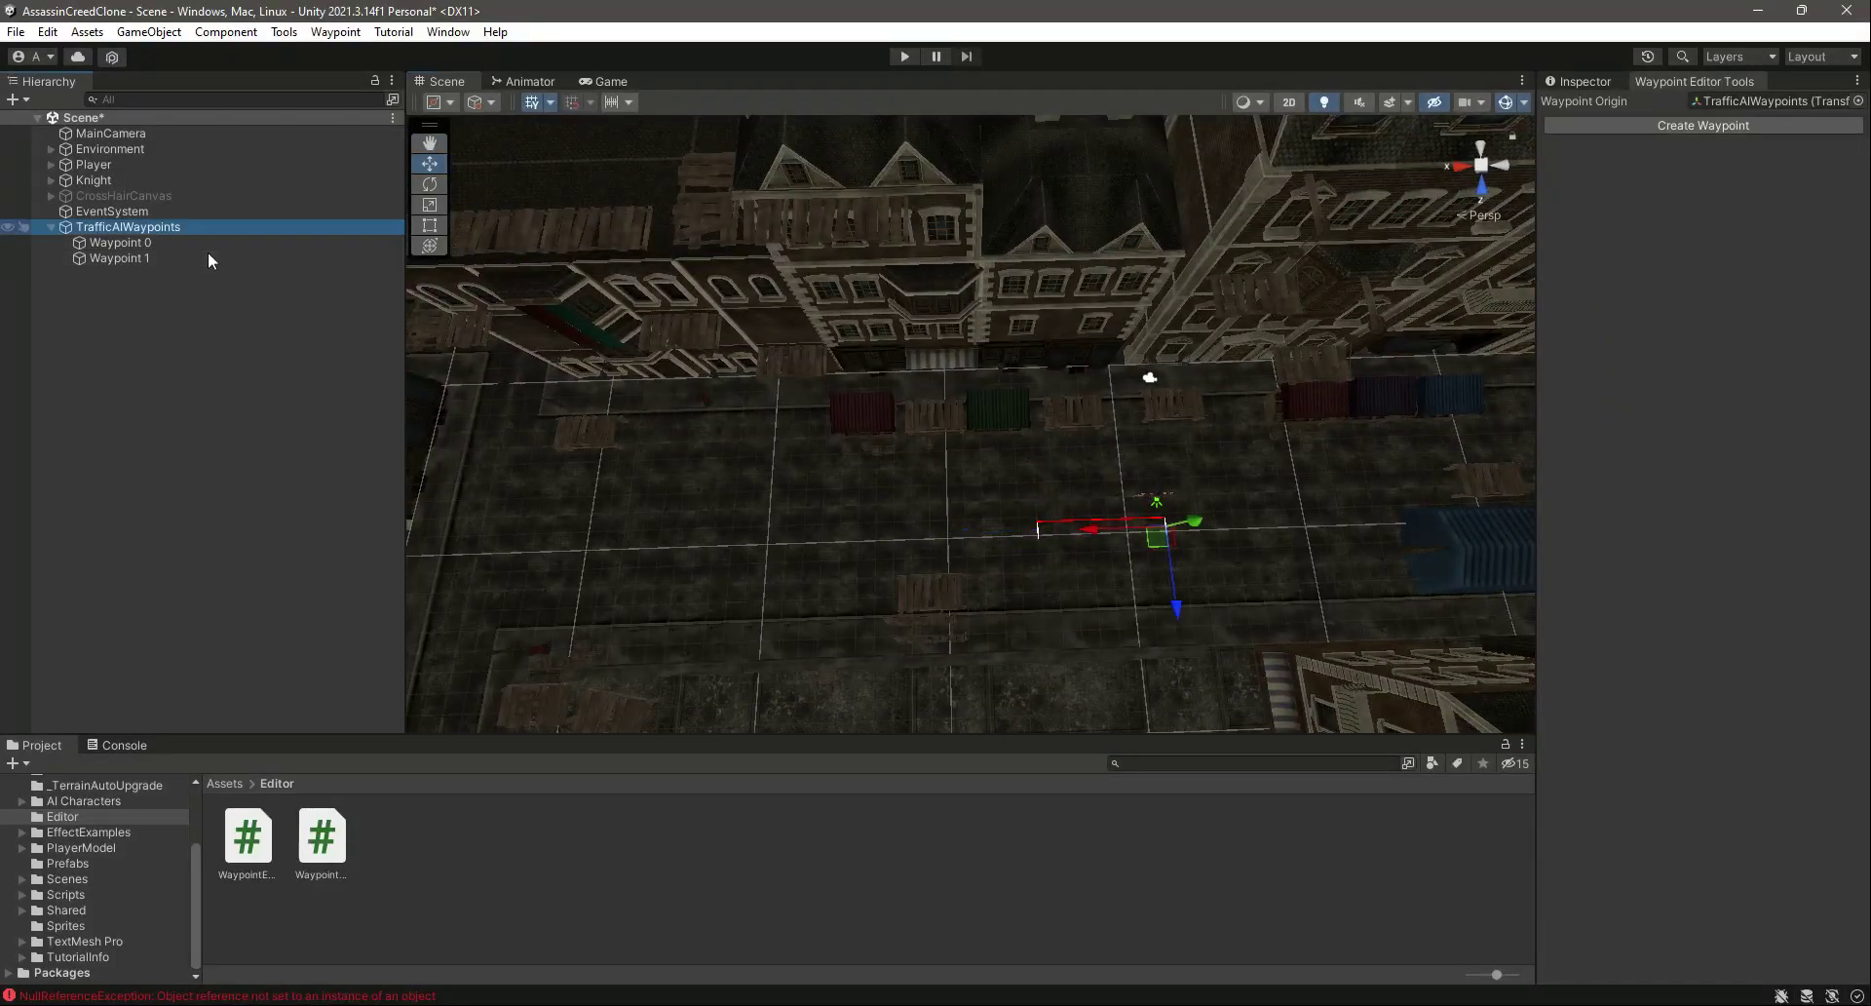
left_click(51, 227)
left_click_drag(1177, 612, 1173, 592)
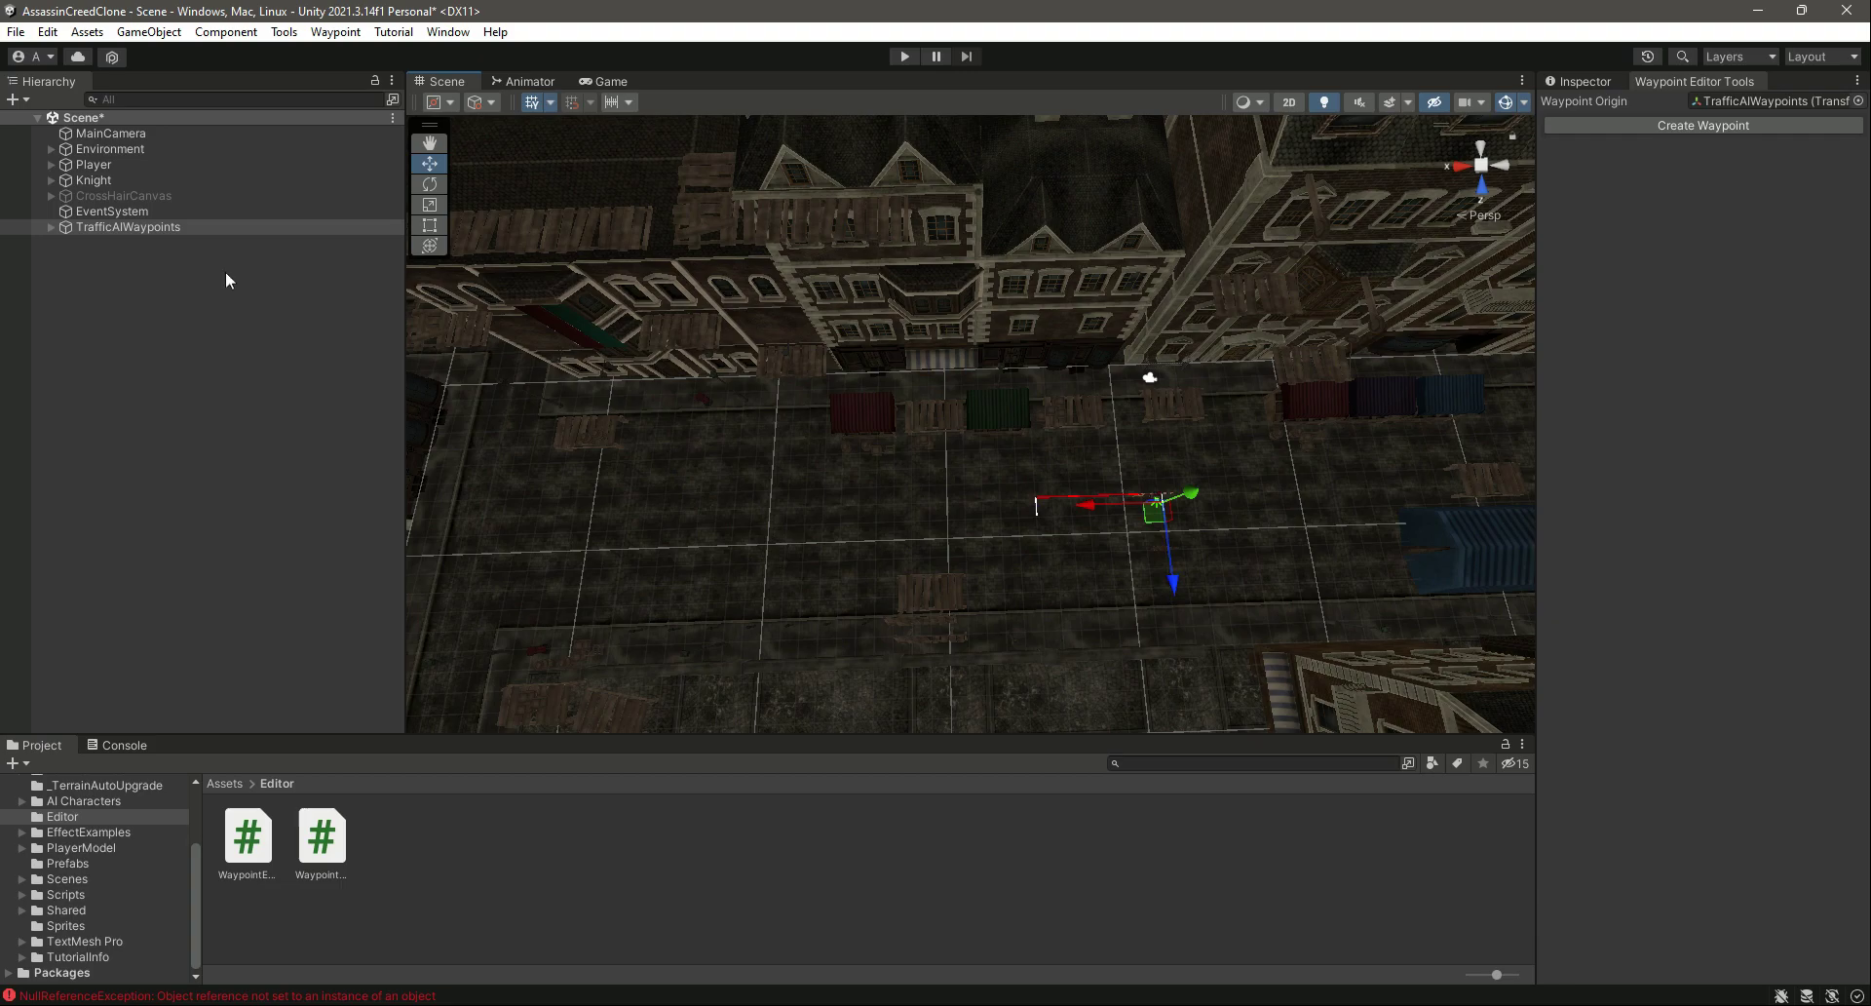
left_click(51, 228)
left_click(81, 243)
left_click(113, 226)
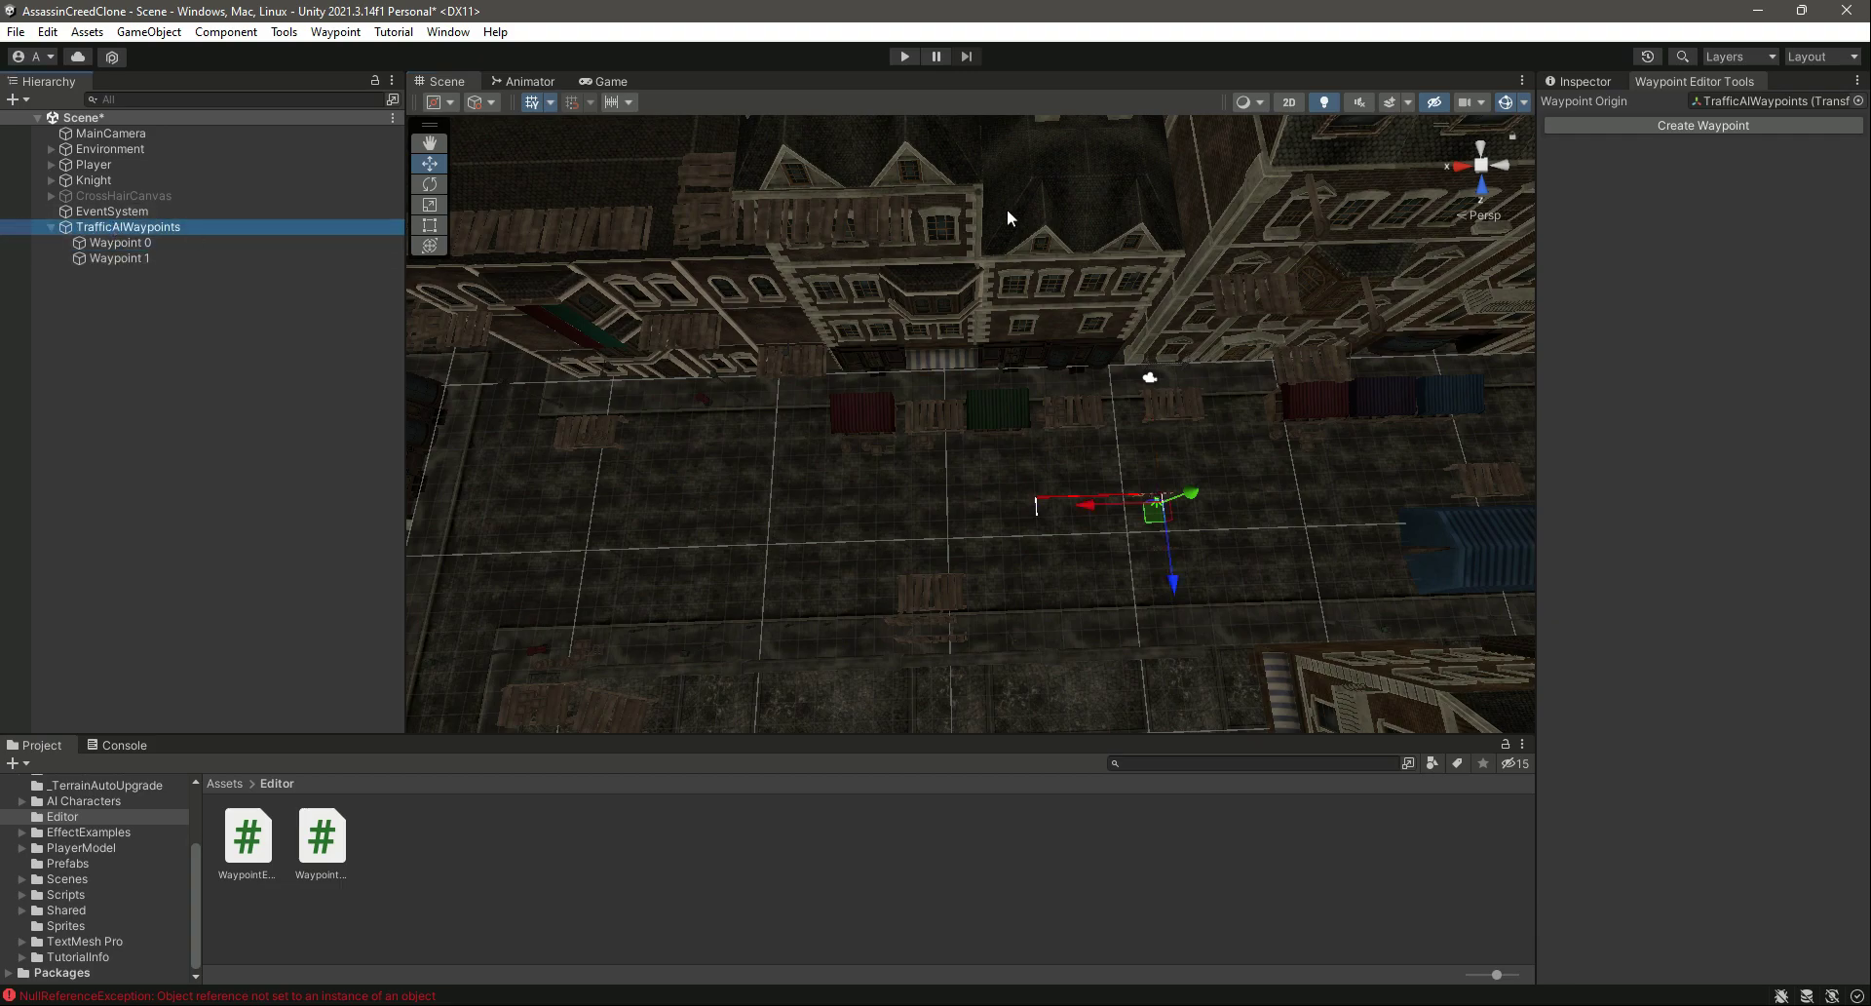
- Create Waypoint 2 and move it further along the street past Waypoint 1
left_click(1702, 125)
left_click_drag(961, 507, 616, 522)
right_click_drag(933, 531, 794, 470)
- Create Waypoint 3 and move it forward to the street's end near the intersection
left_click(1689, 127)
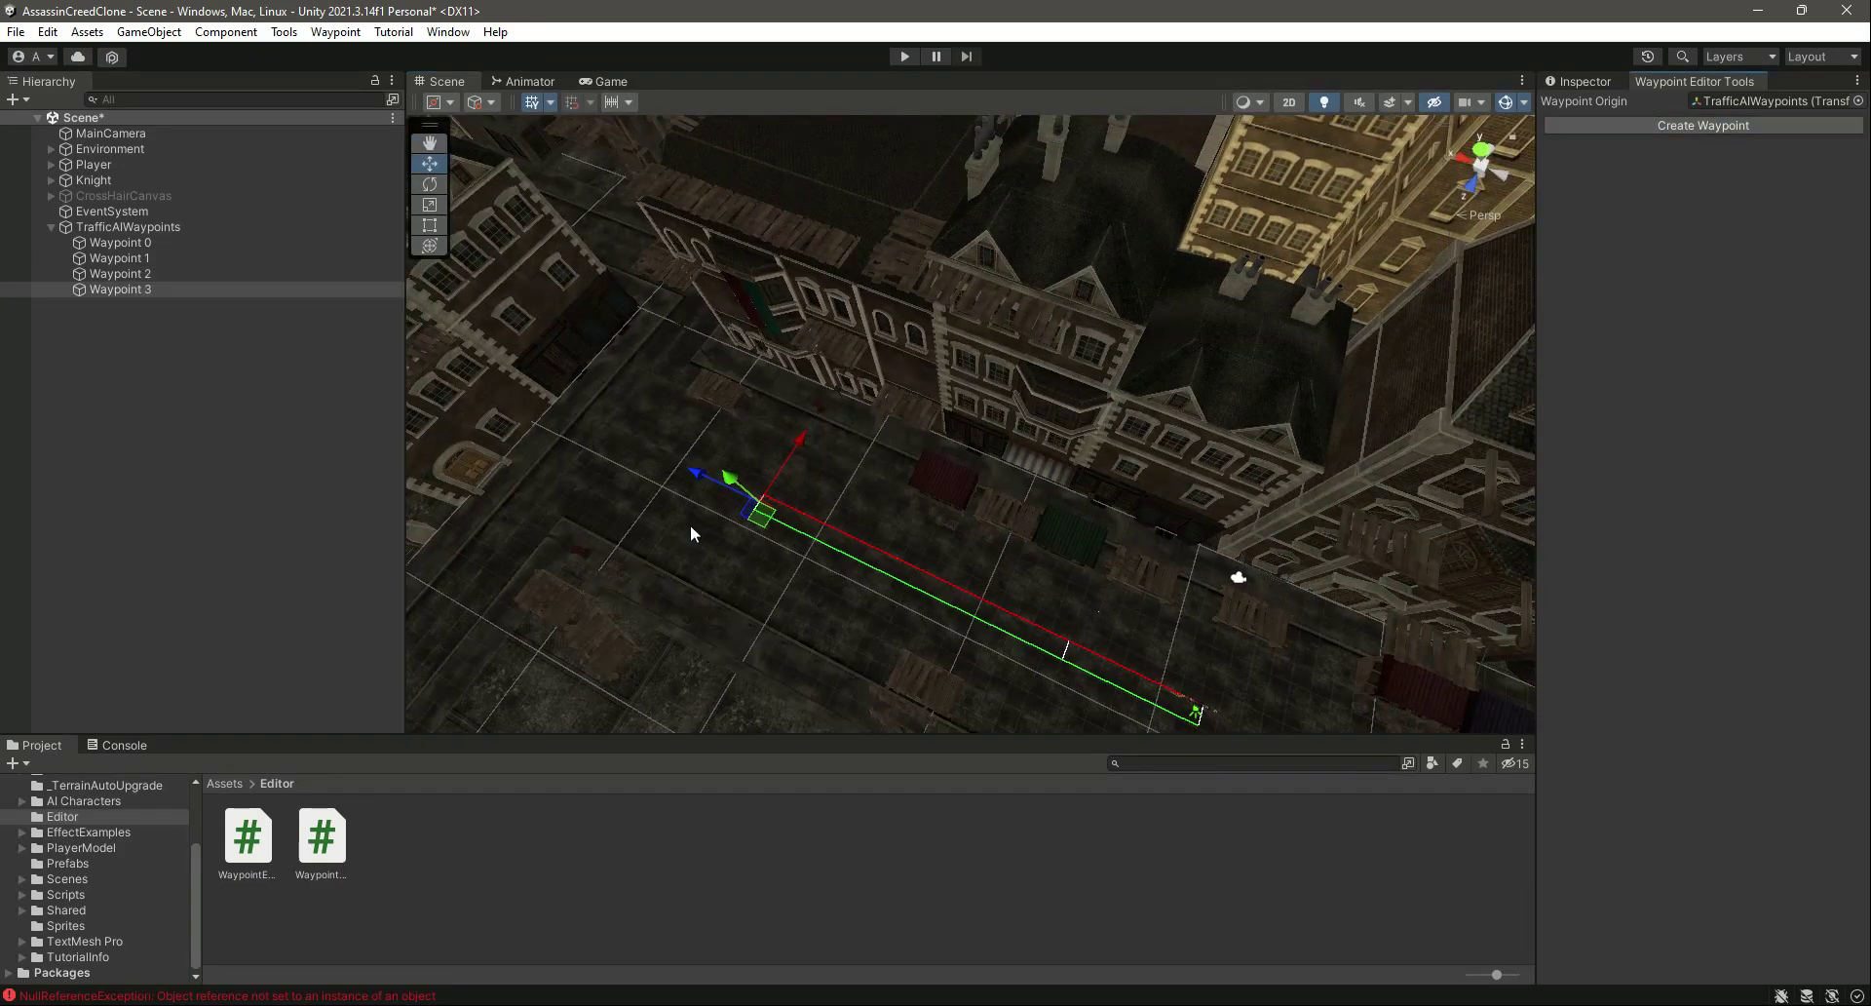
left_click_drag(581, 437, 559, 427)
right_click_drag(988, 536, 1098, 540)
scroll(885, 370, "up", 4)
scroll(885, 371, "up", 3)
scroll(1201, 423, "down", 2)
right_click_drag(1200, 432, 838, 534)
- Create Waypoint 4 at about X 38.73 in the intersection and set its Y rotation to 180
left_click(1657, 126)
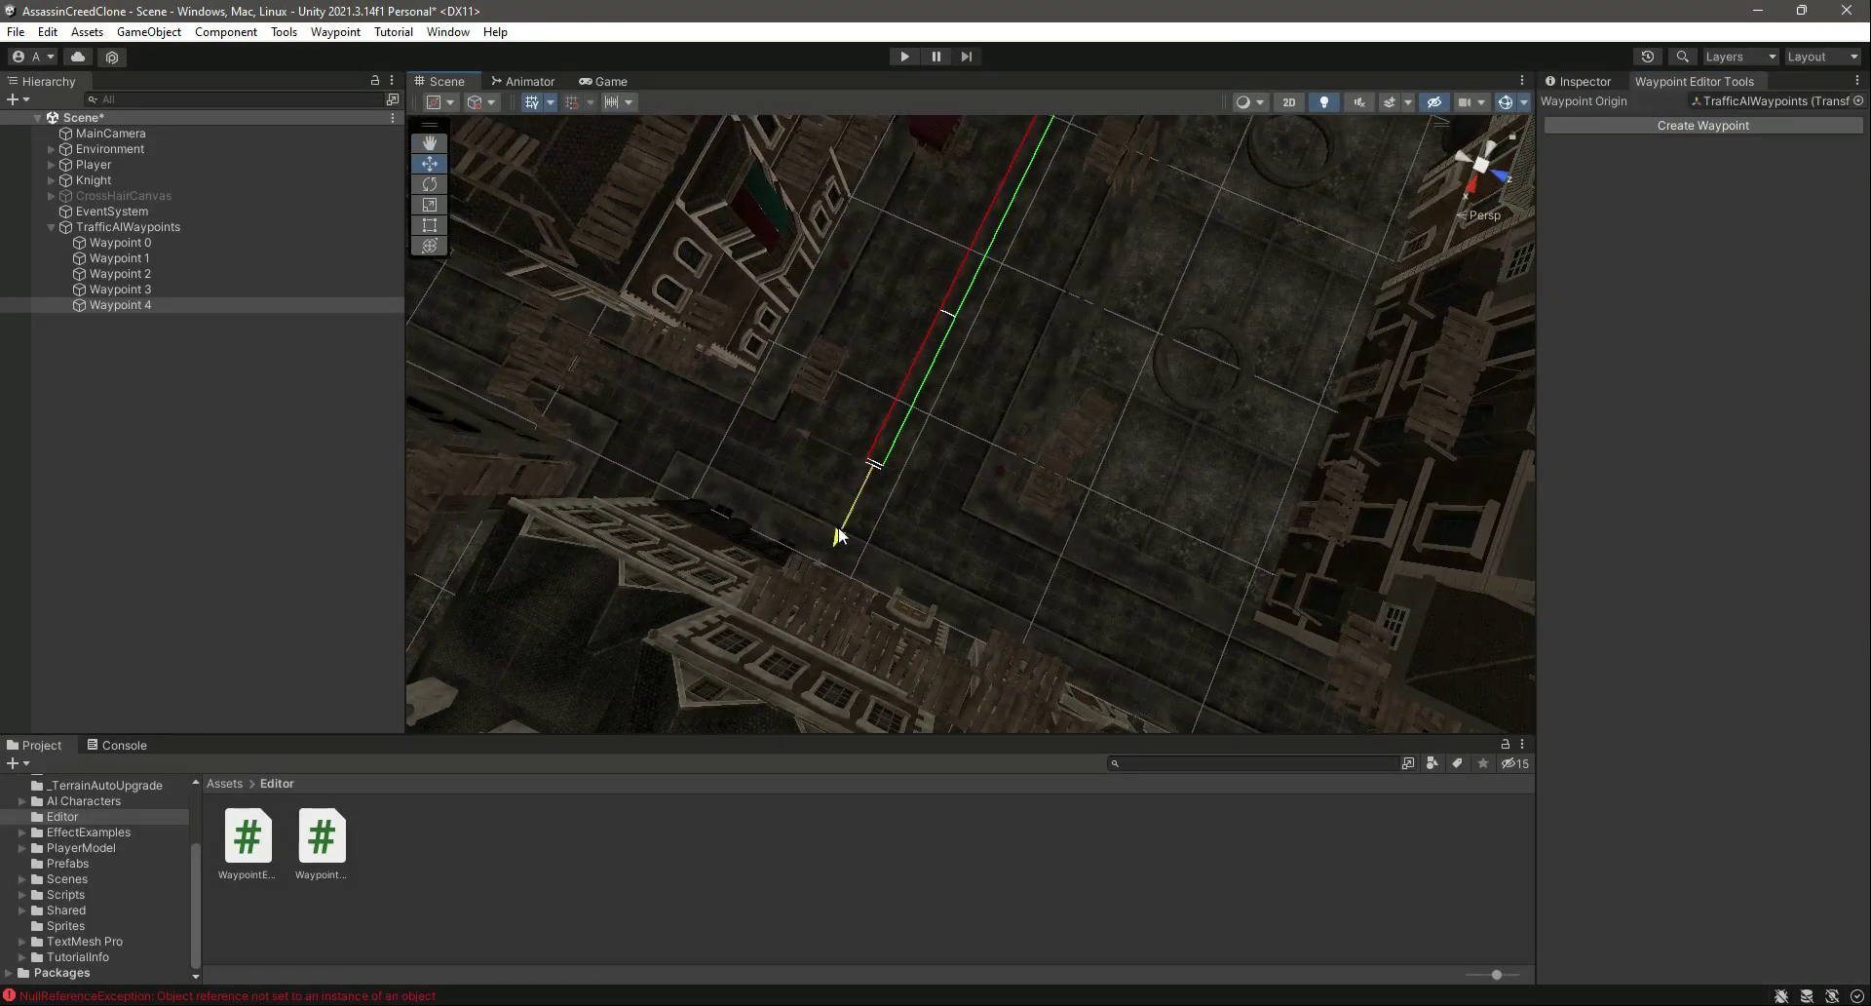
left_click(436, 186)
left_click_drag(815, 591, 575, 559)
left_click(1569, 82)
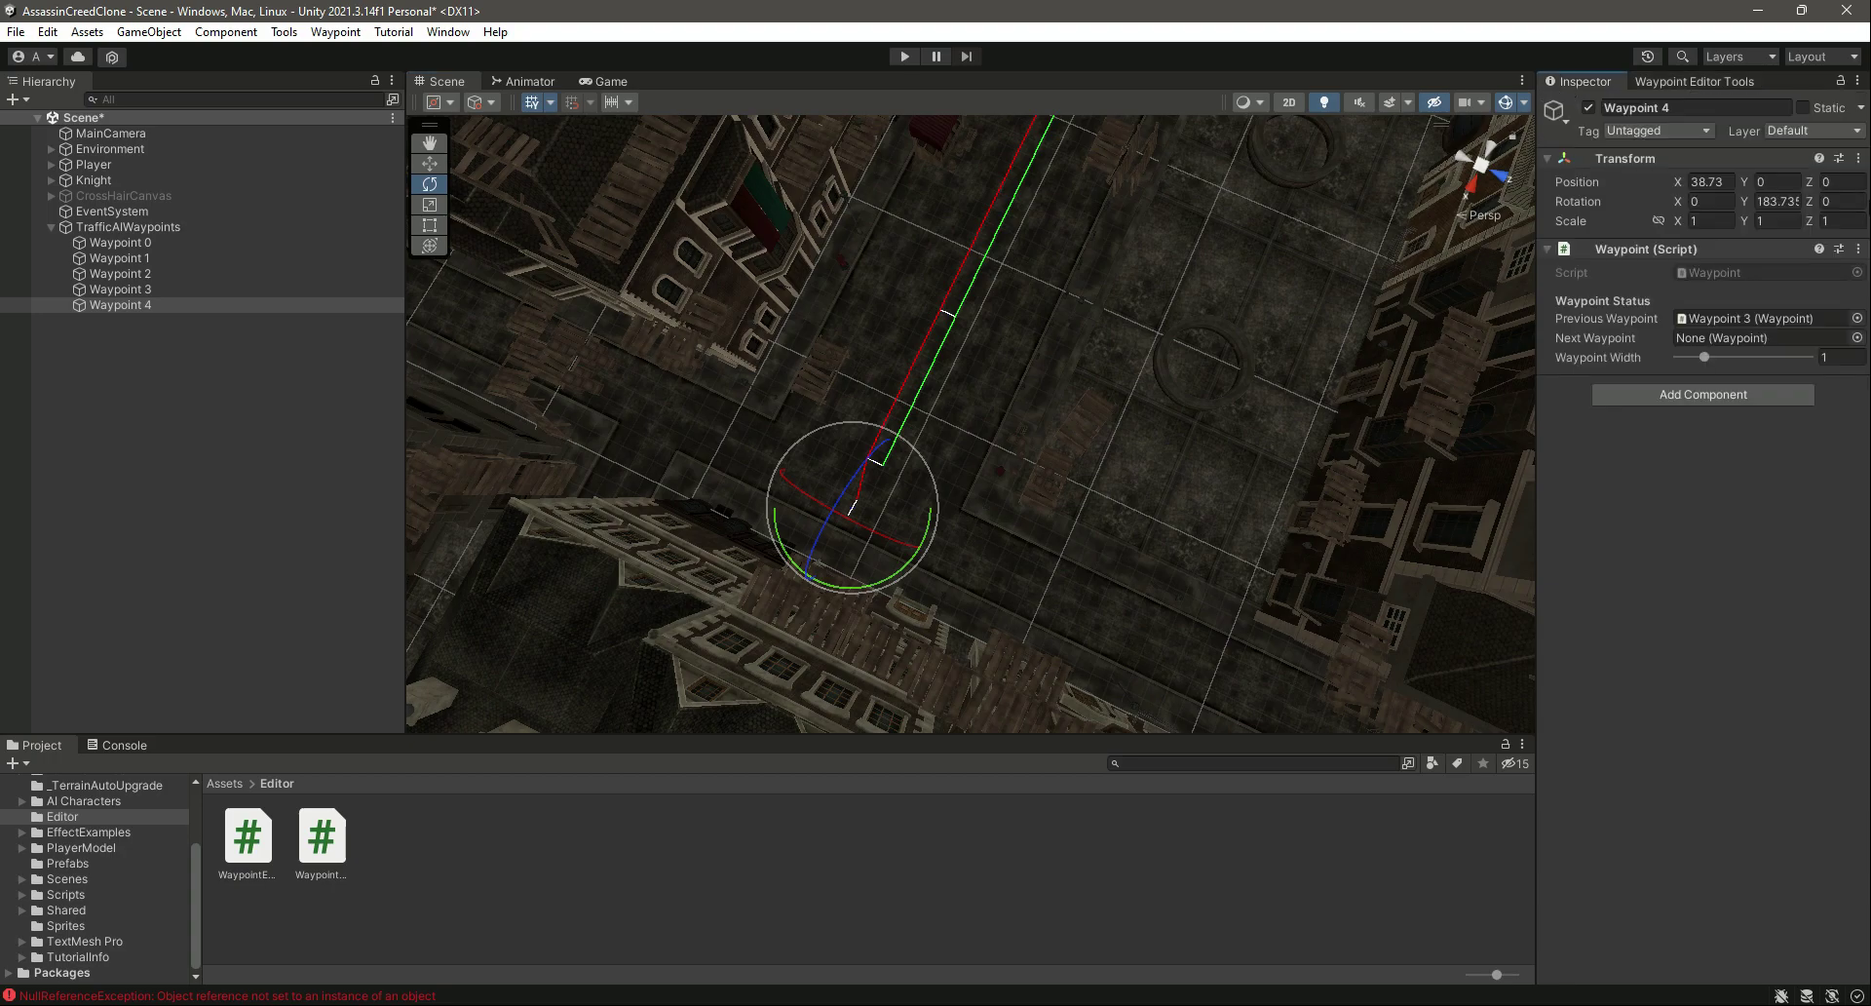
left_click(1774, 201)
type("180")
left_click(1653, 82)
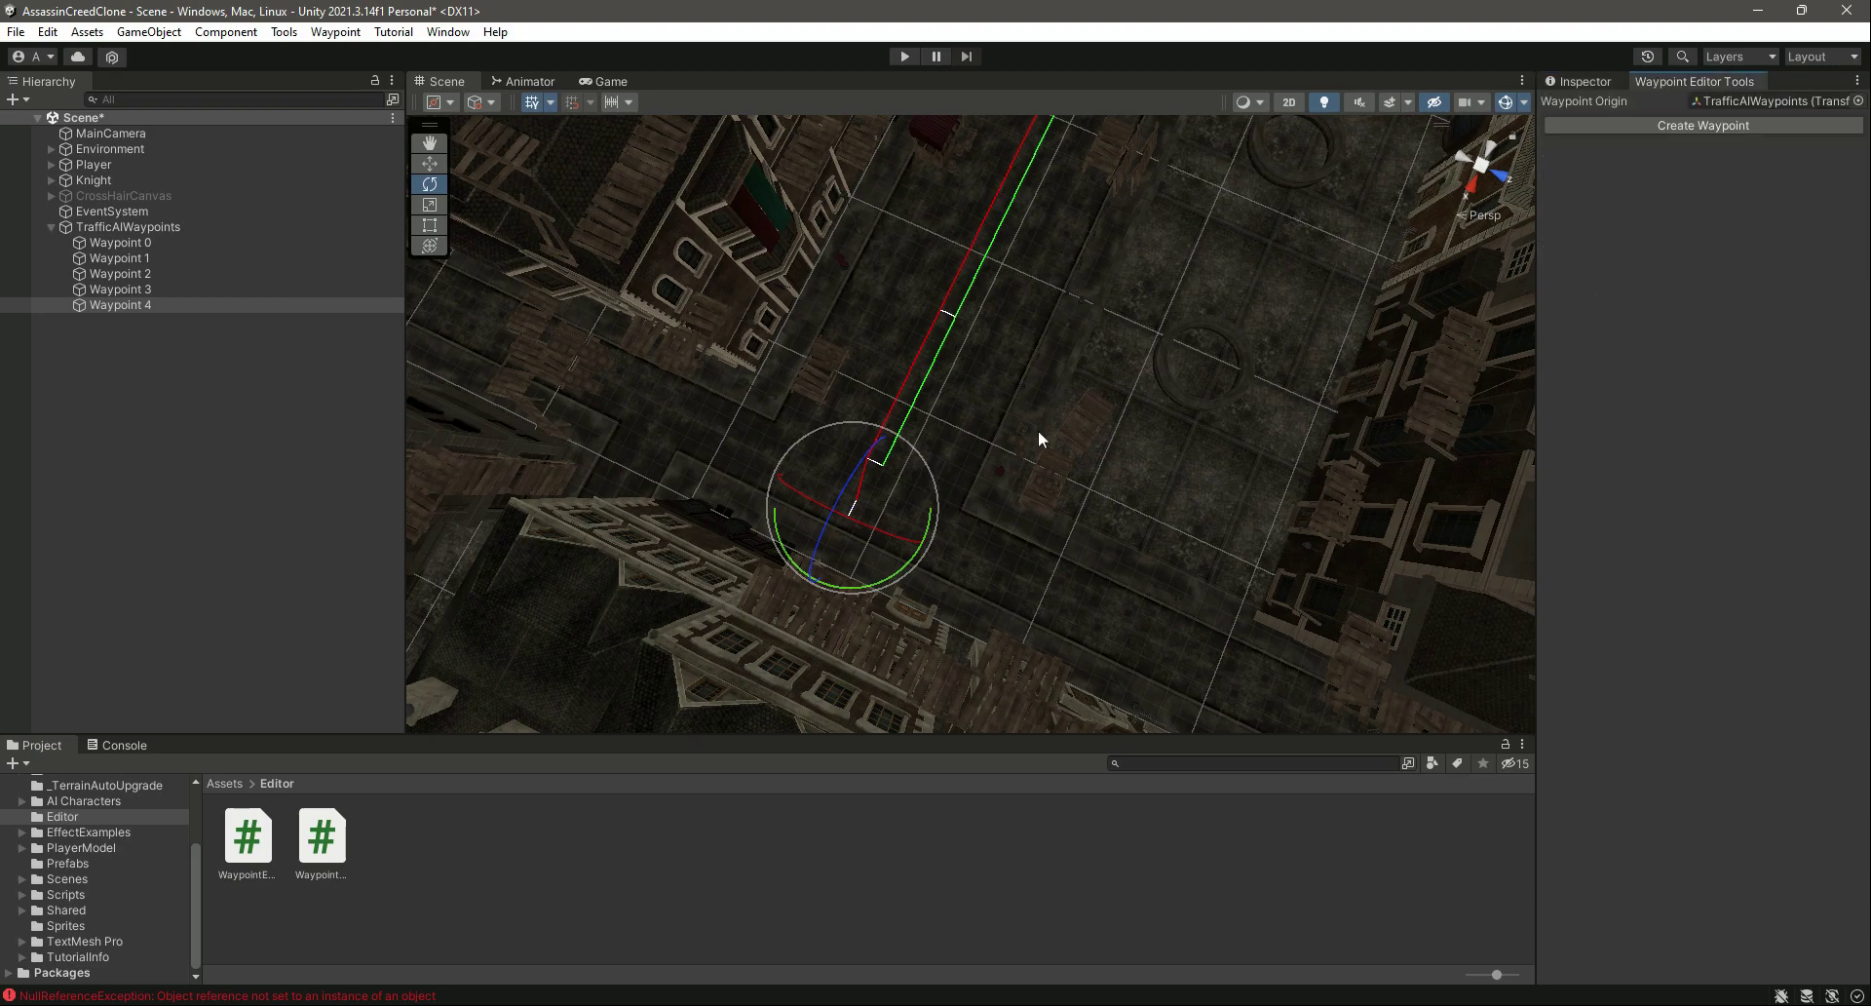
- Create Waypoint 5 and move it away from Waypoint 4 along the side street
left_click(426, 165)
left_click(1666, 125)
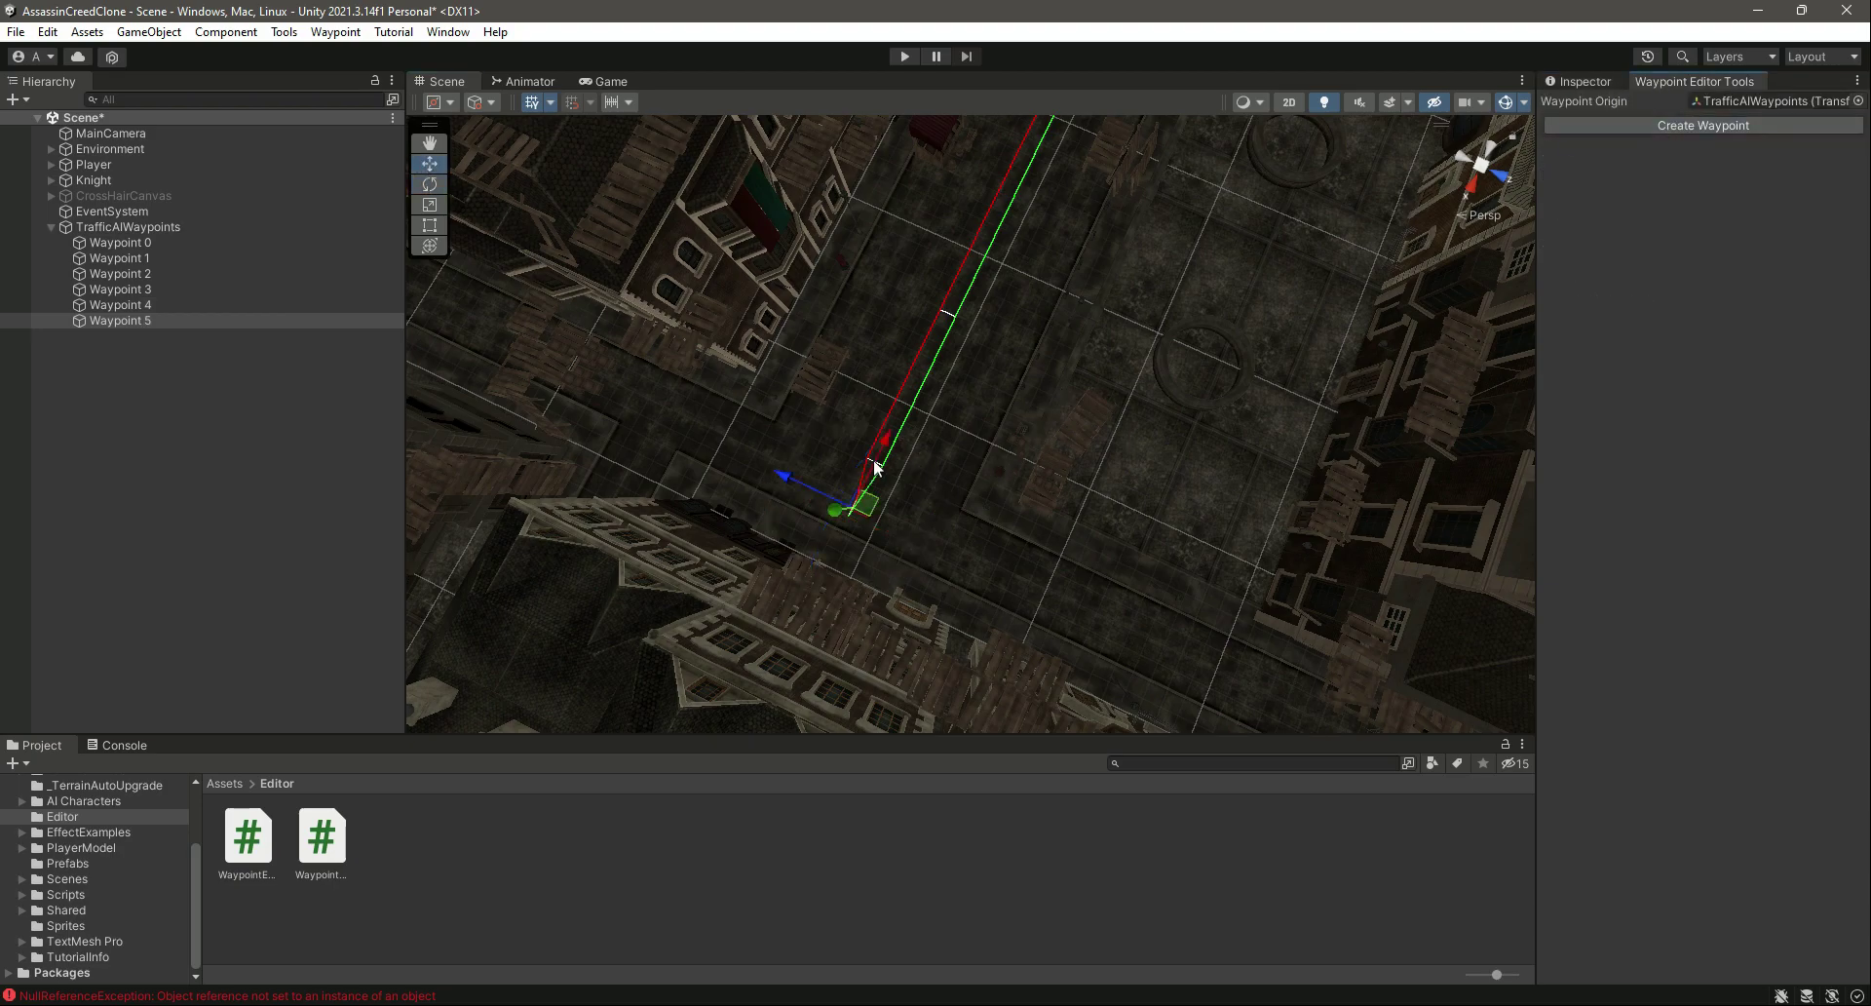
left_click_drag(792, 470, 570, 446)
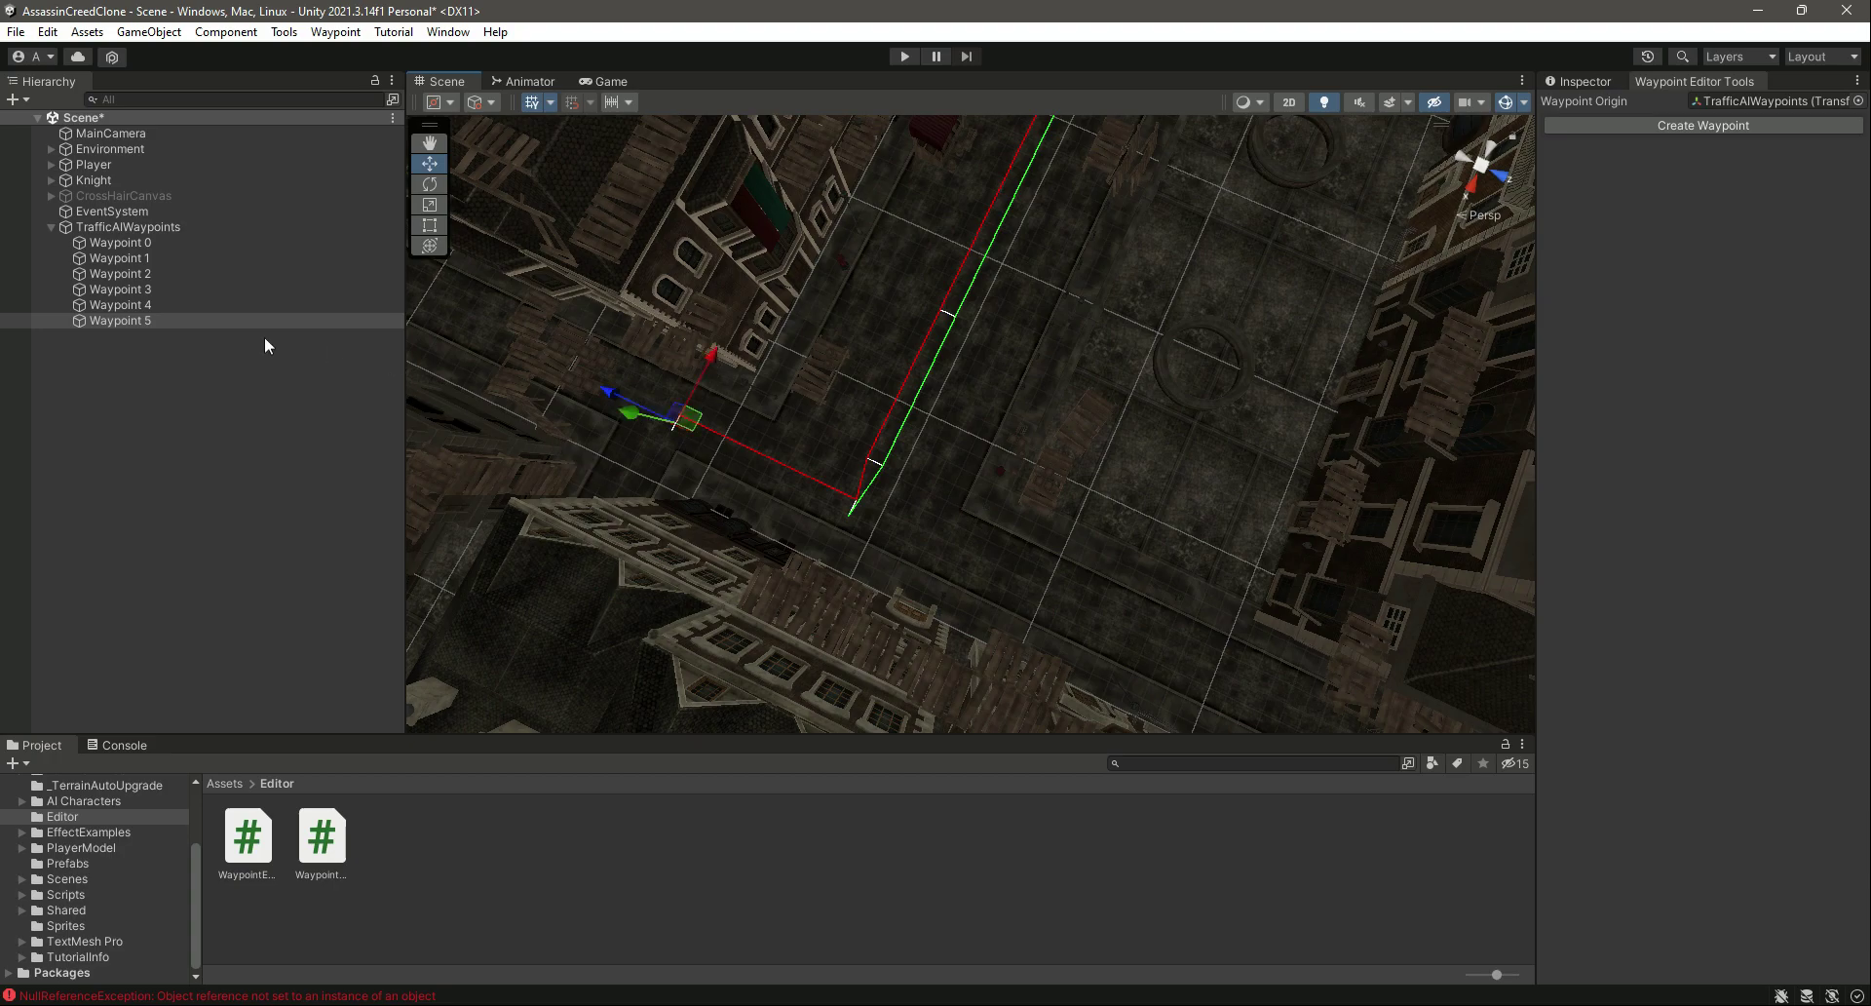
- Move Waypoint 4 further into the side street and nudge Waypoint 5 to about Z -12.56
left_click(228, 305)
left_click_drag(774, 484, 701, 439)
right_click_drag(959, 531, 1047, 468)
left_click(135, 321)
left_click_drag(885, 512, 870, 505)
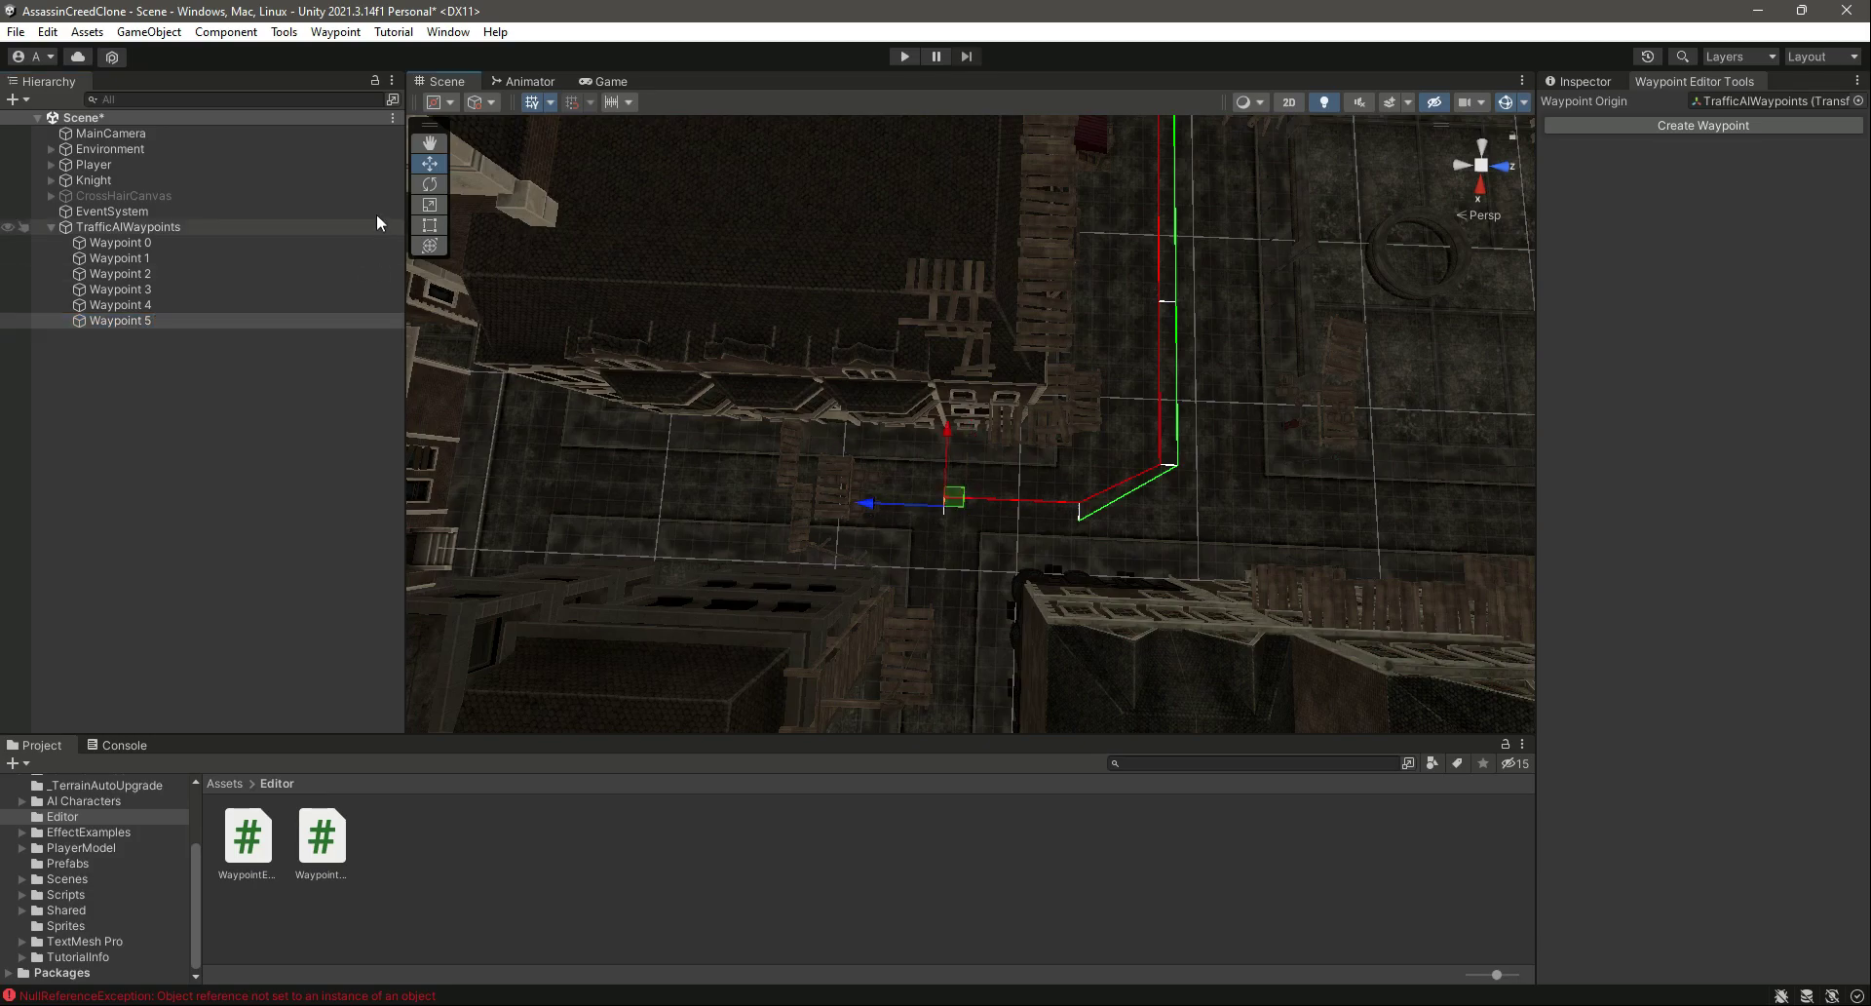
- Rotate Waypoint 5 to a Y rotation of 90
left_click(430, 185)
left_click_drag(987, 594, 1141, 343)
left_click(1588, 82)
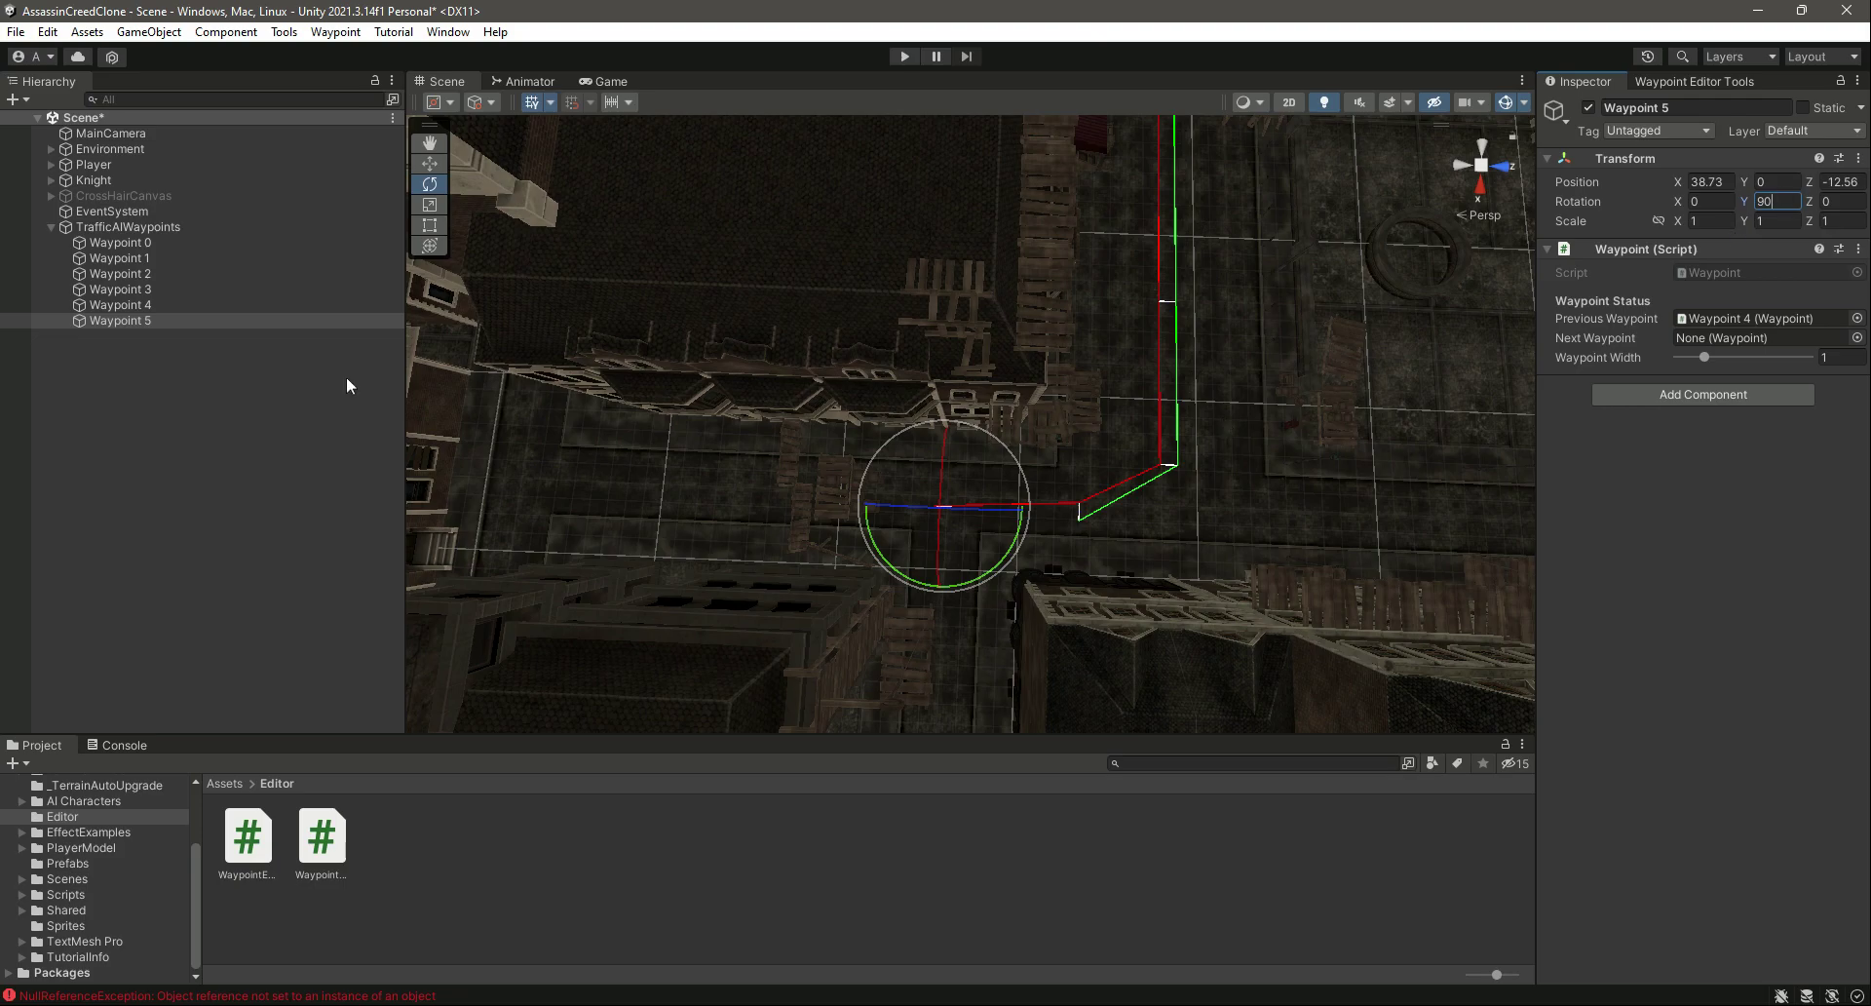
- Create Waypoint 6 and move it along the street that turns off beyond Waypoint 5
left_click(430, 164)
right_click_drag(1202, 570, 900, 549)
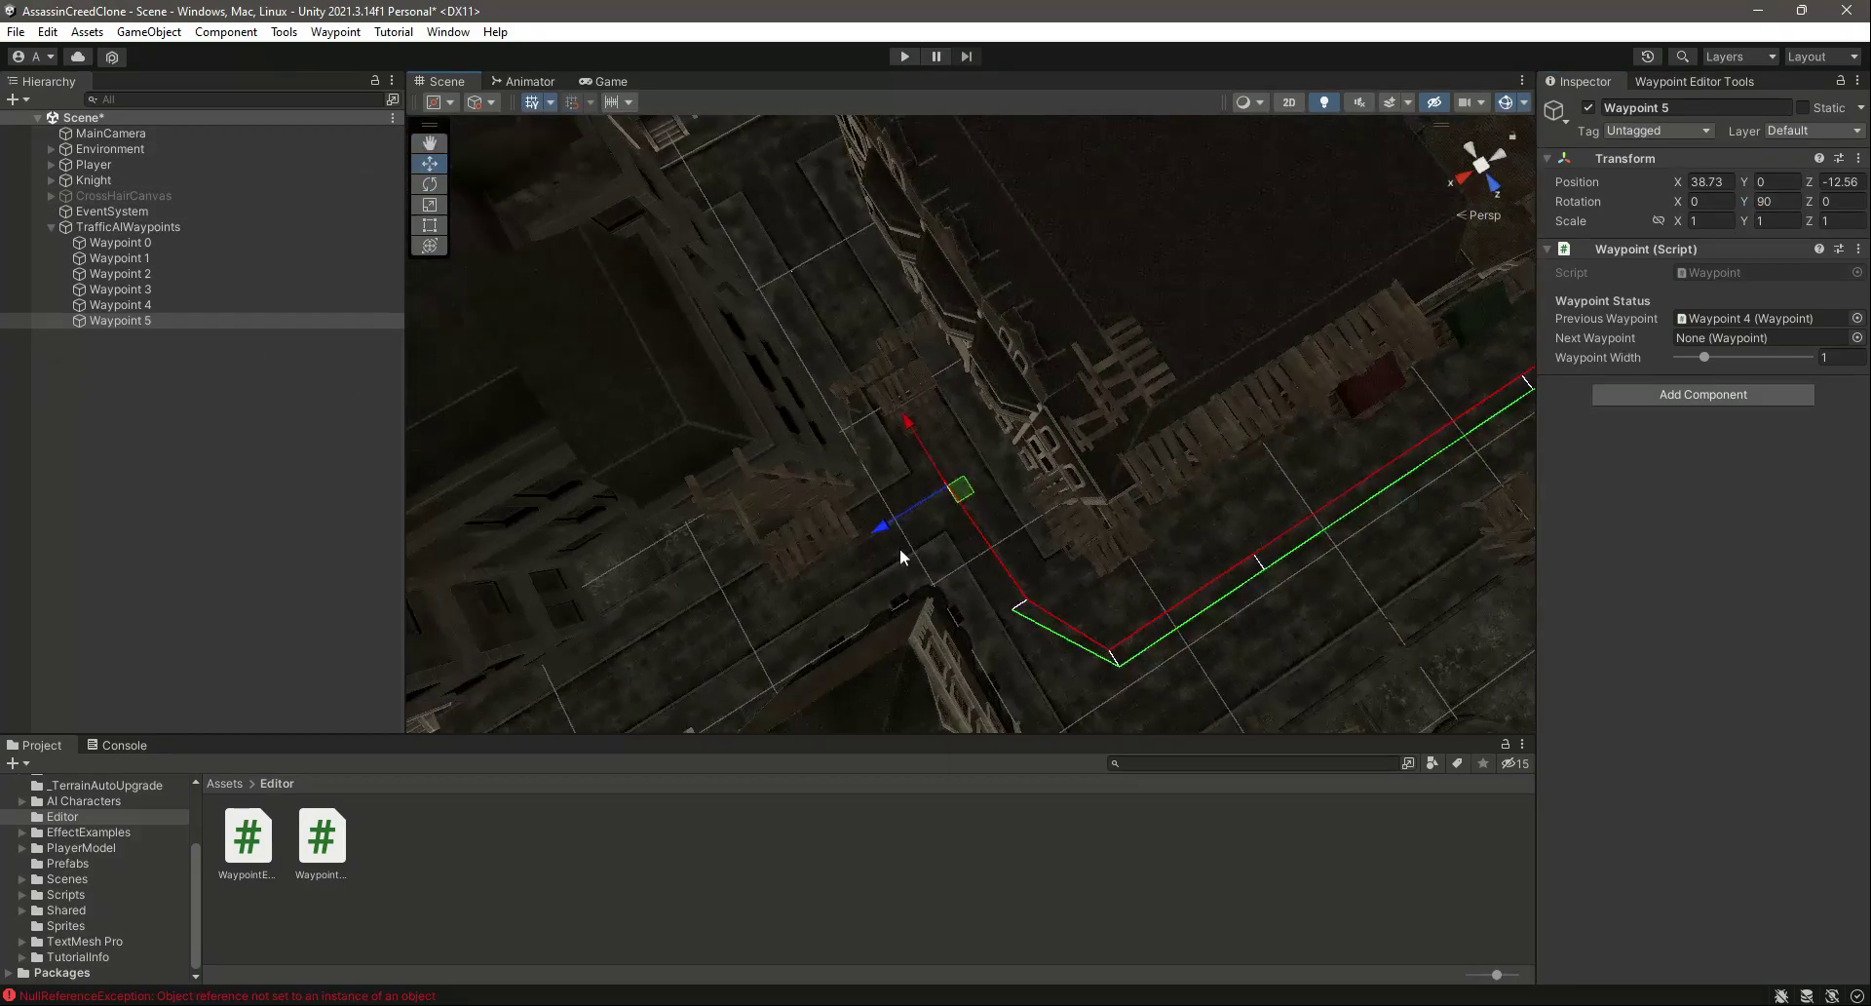
left_click(1647, 82)
left_click(1715, 126)
left_click_drag(890, 524, 688, 609)
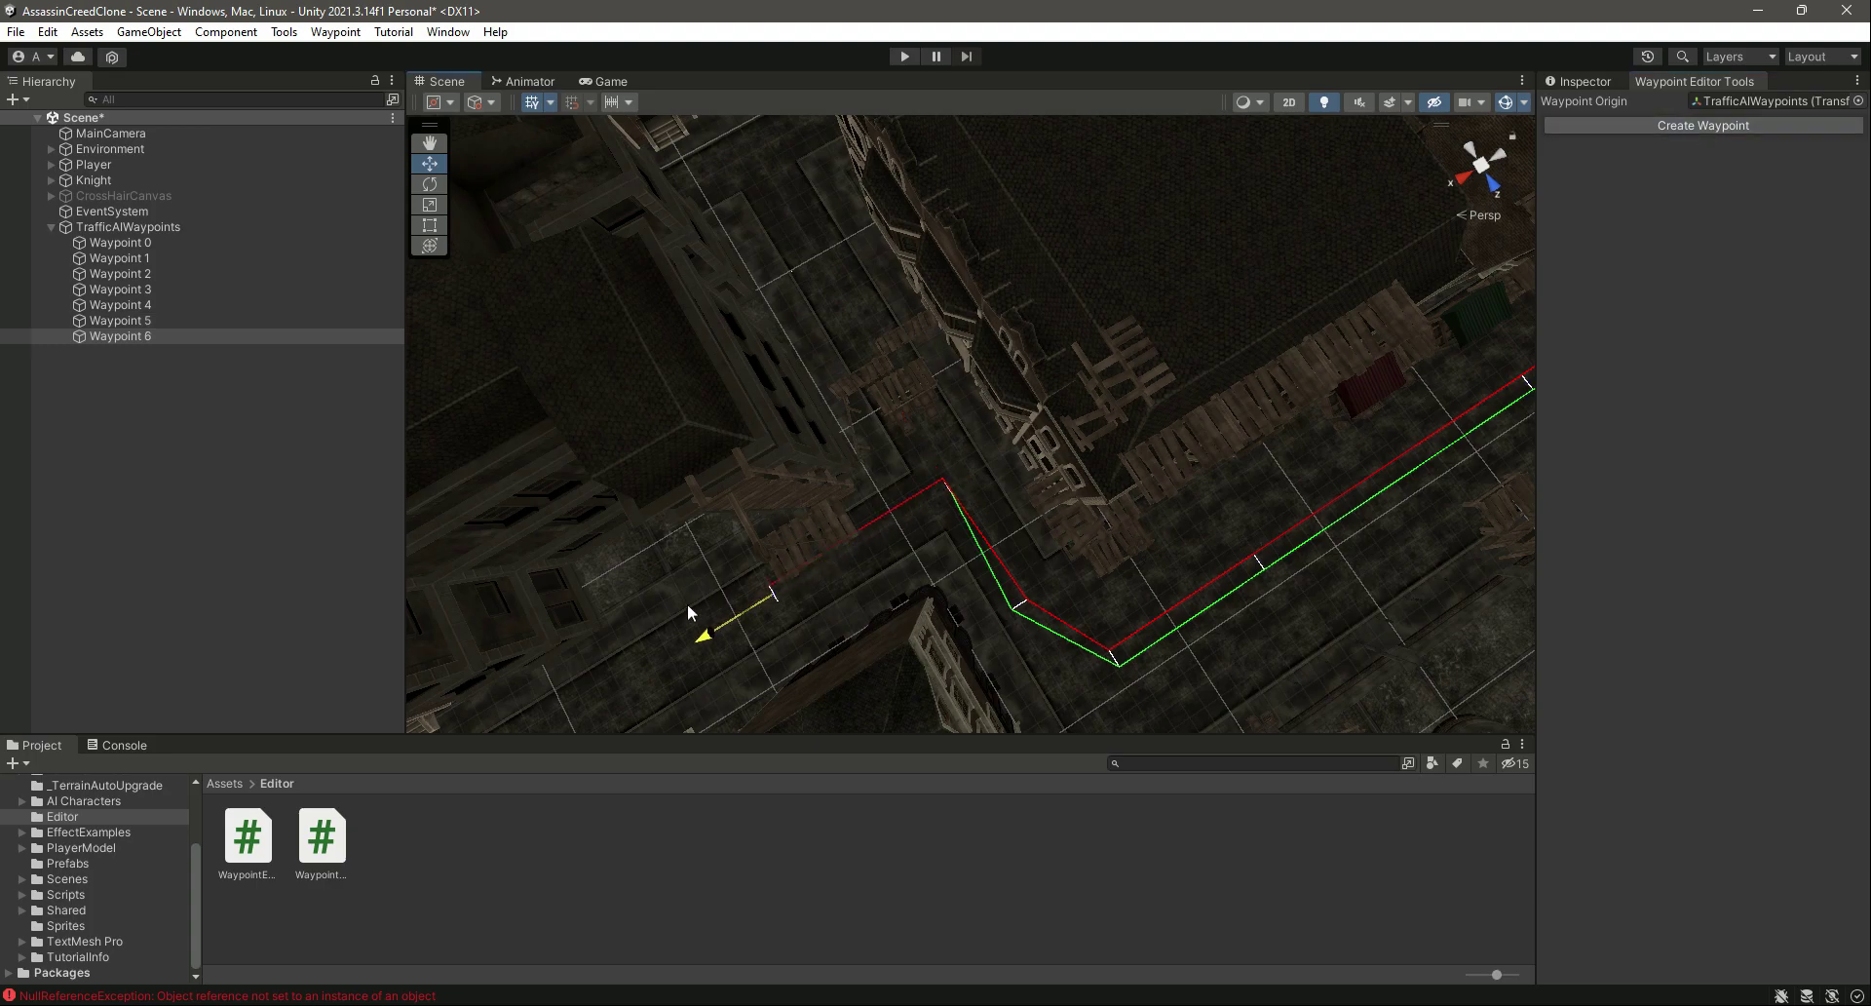
- Reshape the corner by moving Waypoint 5 toward Waypoint 6 and Waypoint 4 further along the side street
left_click(150, 322)
left_click_drag(881, 530, 828, 554)
left_click(185, 305)
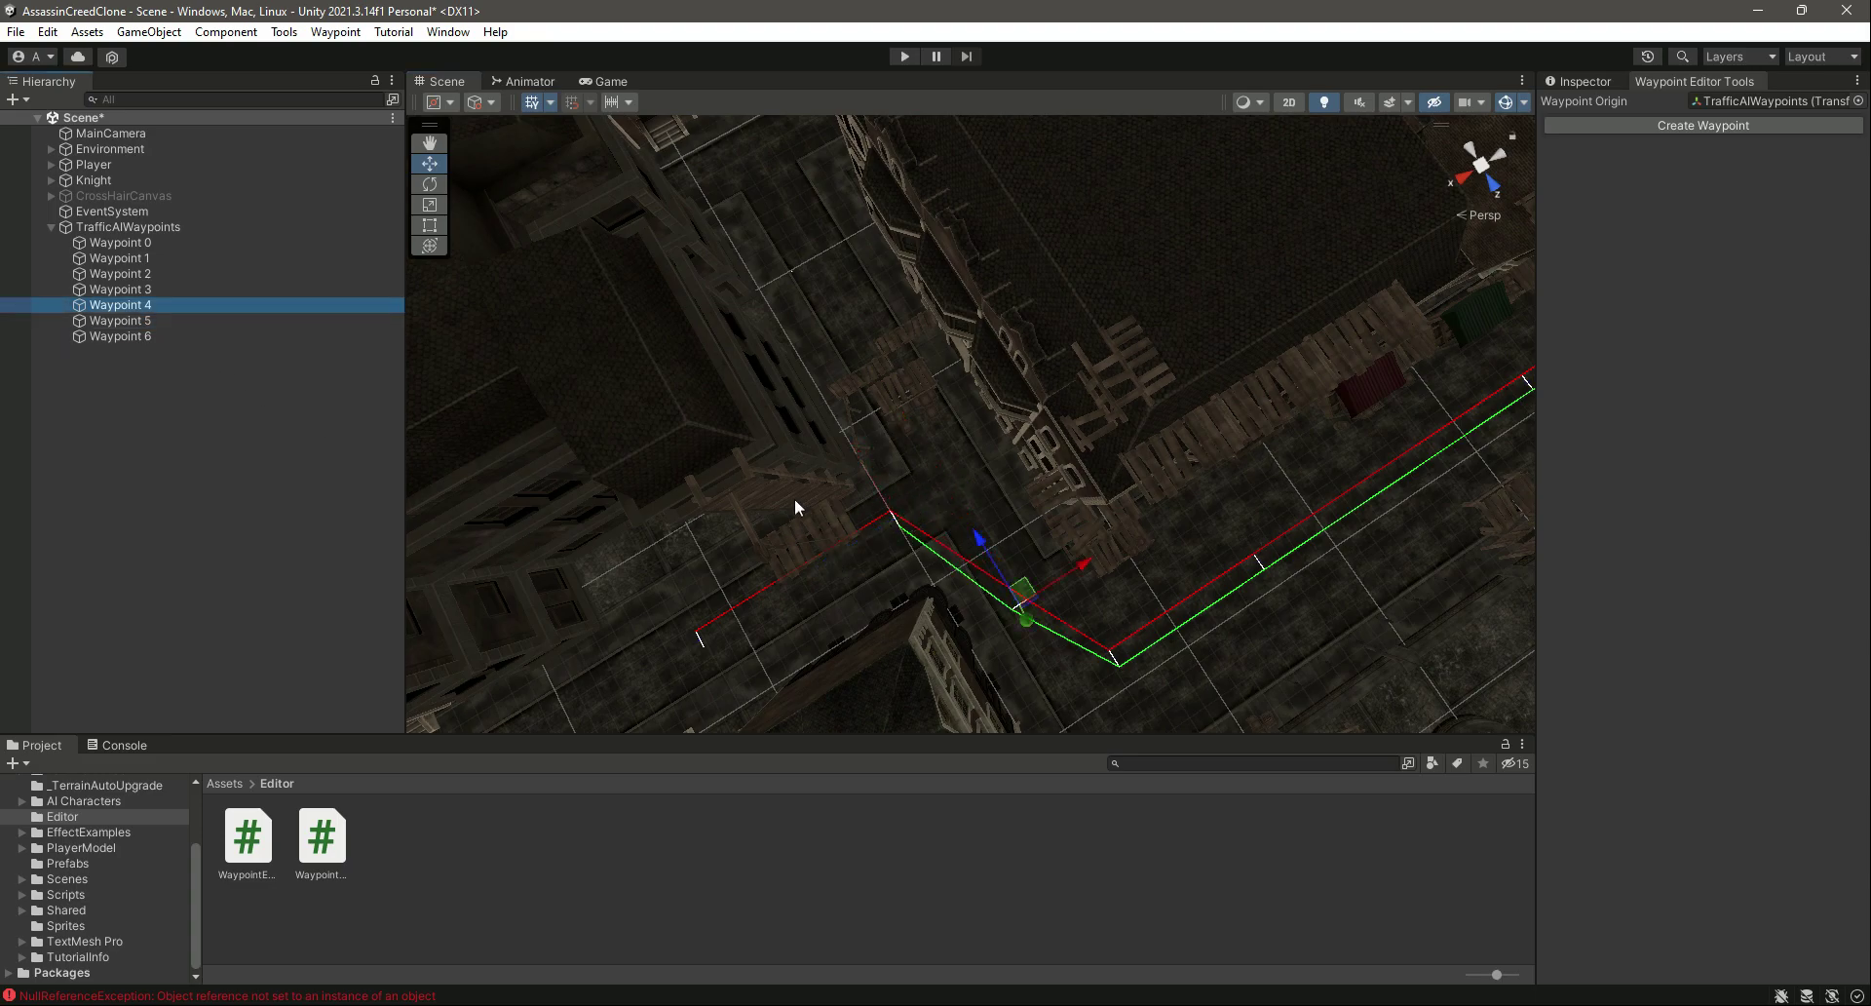
left_click_drag(979, 541, 978, 424)
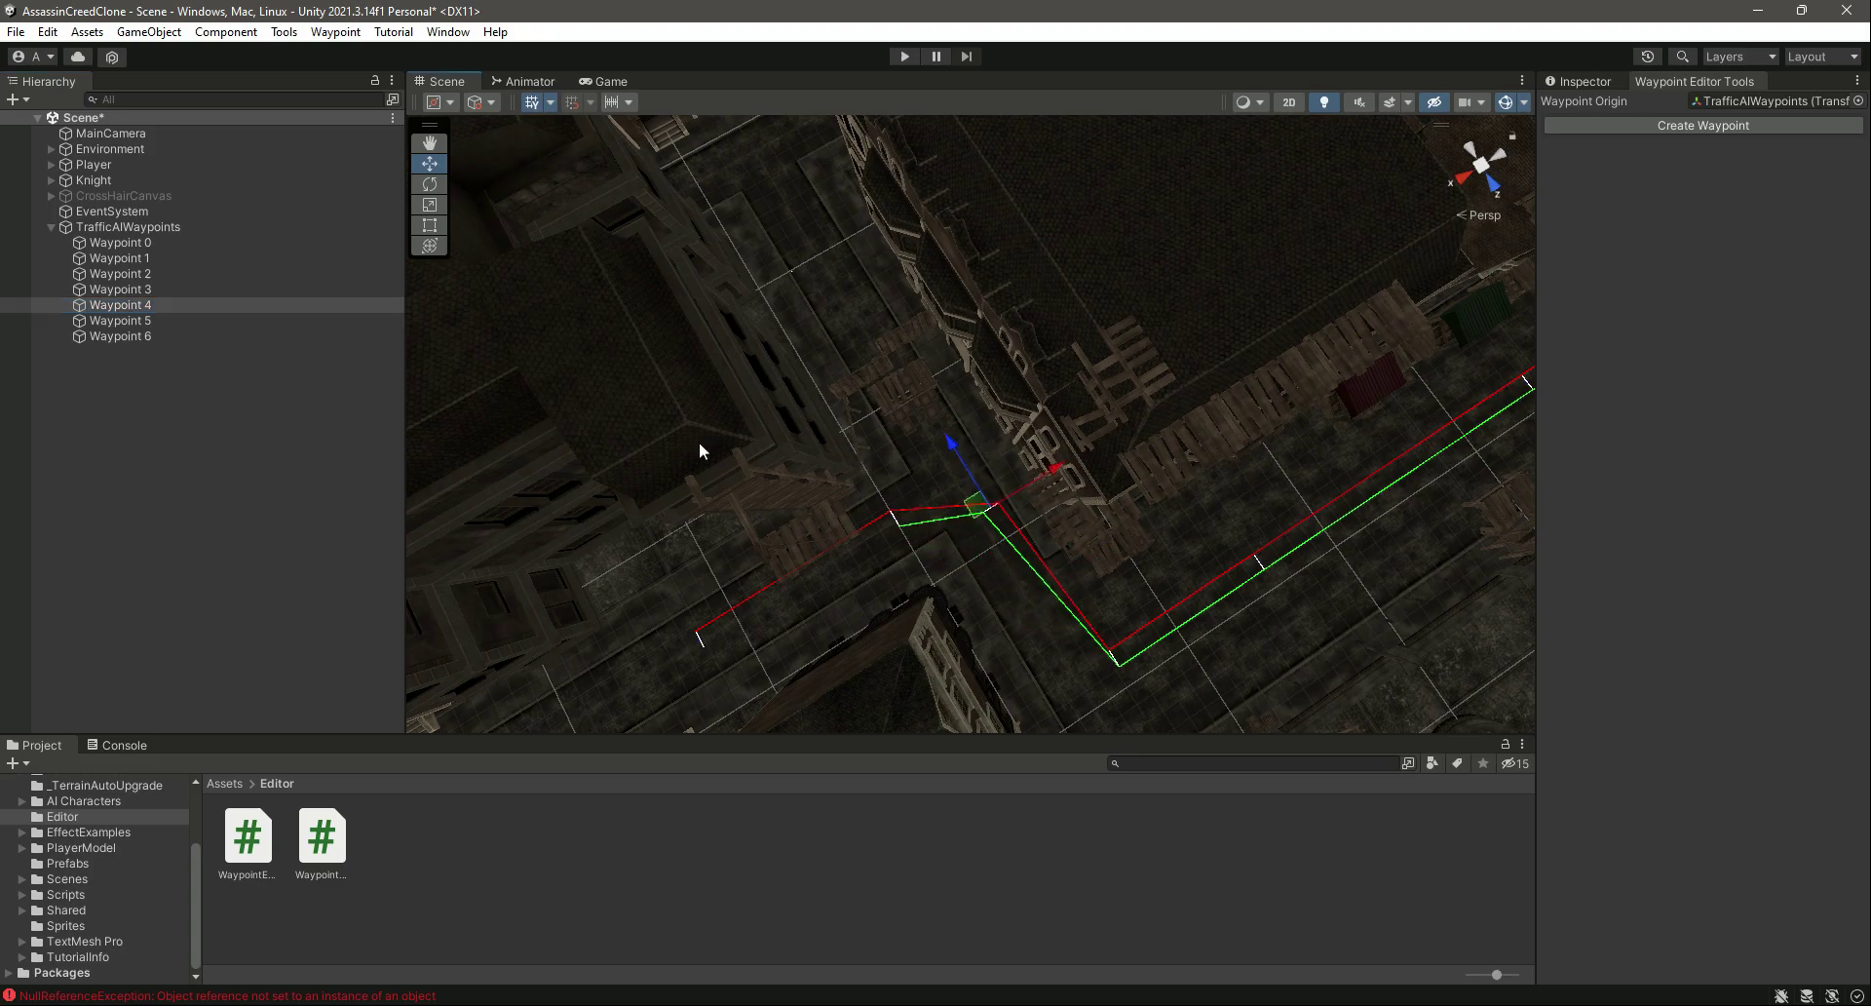
- Nudge Waypoint 3 slightly forward into the intersection
left_click(160, 292)
right_click_drag(1163, 518, 1166, 602)
left_click_drag(1064, 538, 1051, 560)
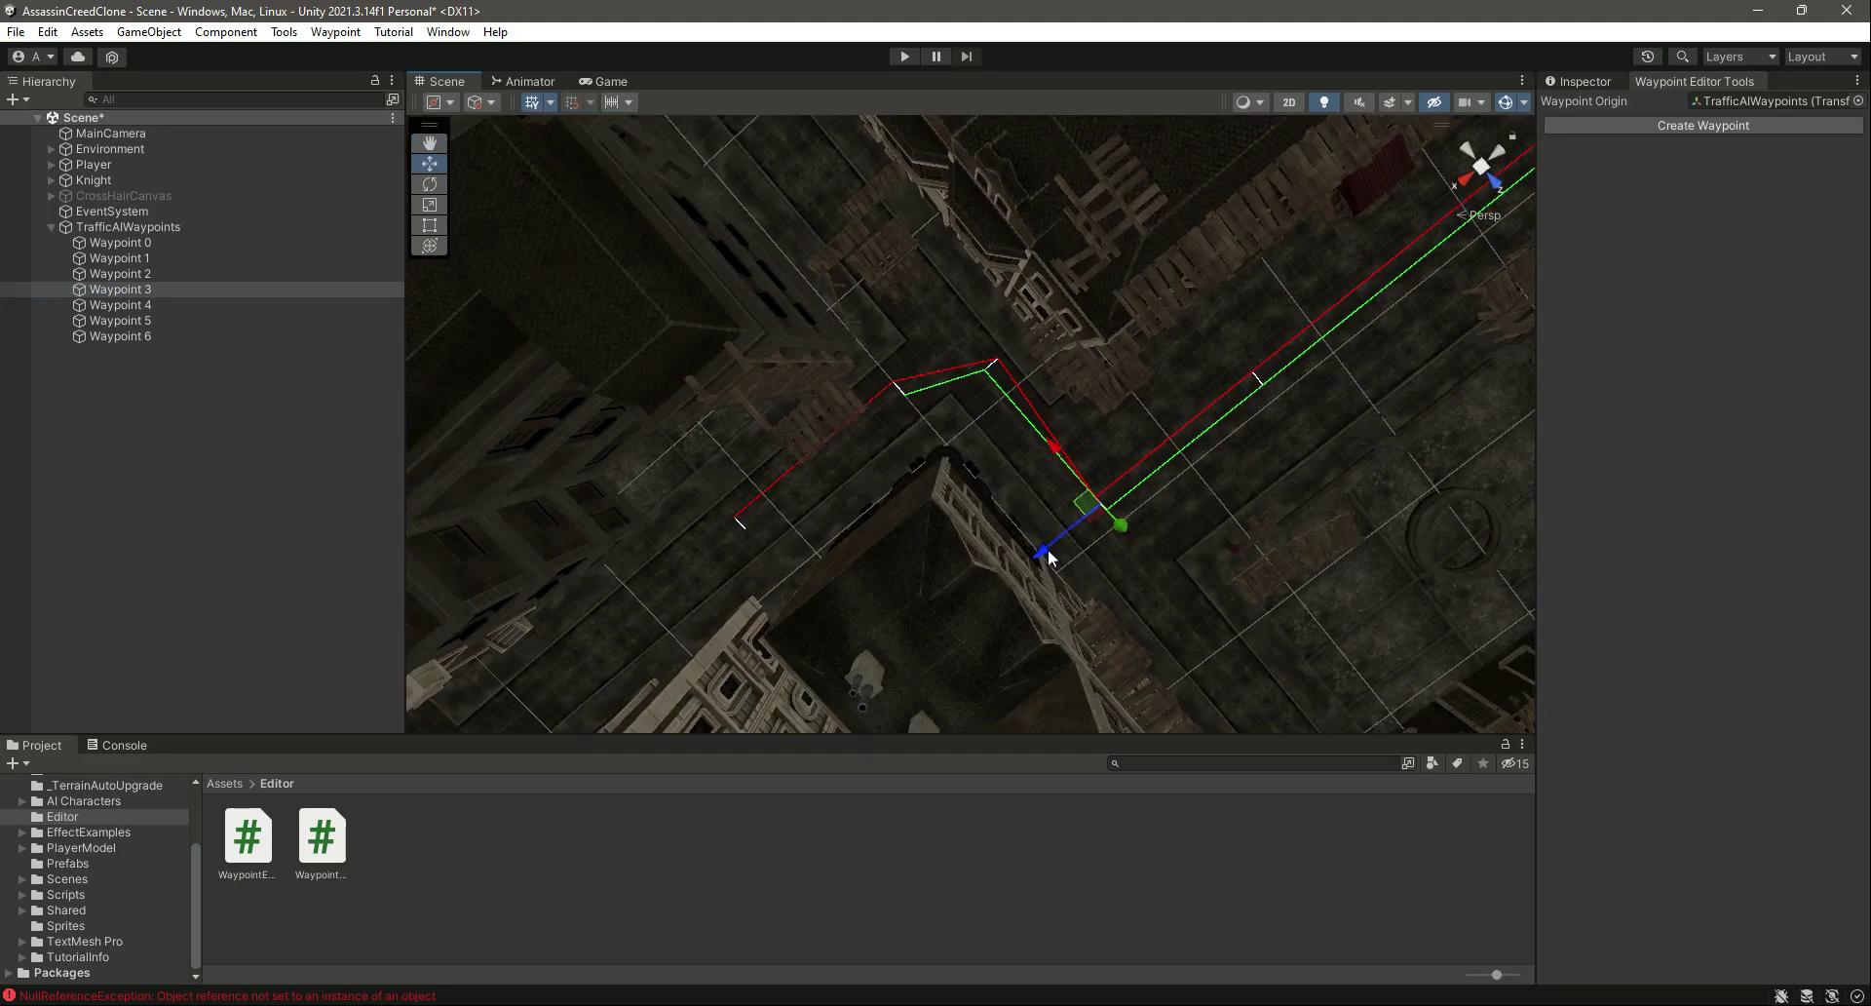
- Create Waypoint 7 after Waypoint 6 and move it to the mouth of the narrow alley, at about Z -6.31
right_click_drag(1071, 477, 944, 444)
key("w")
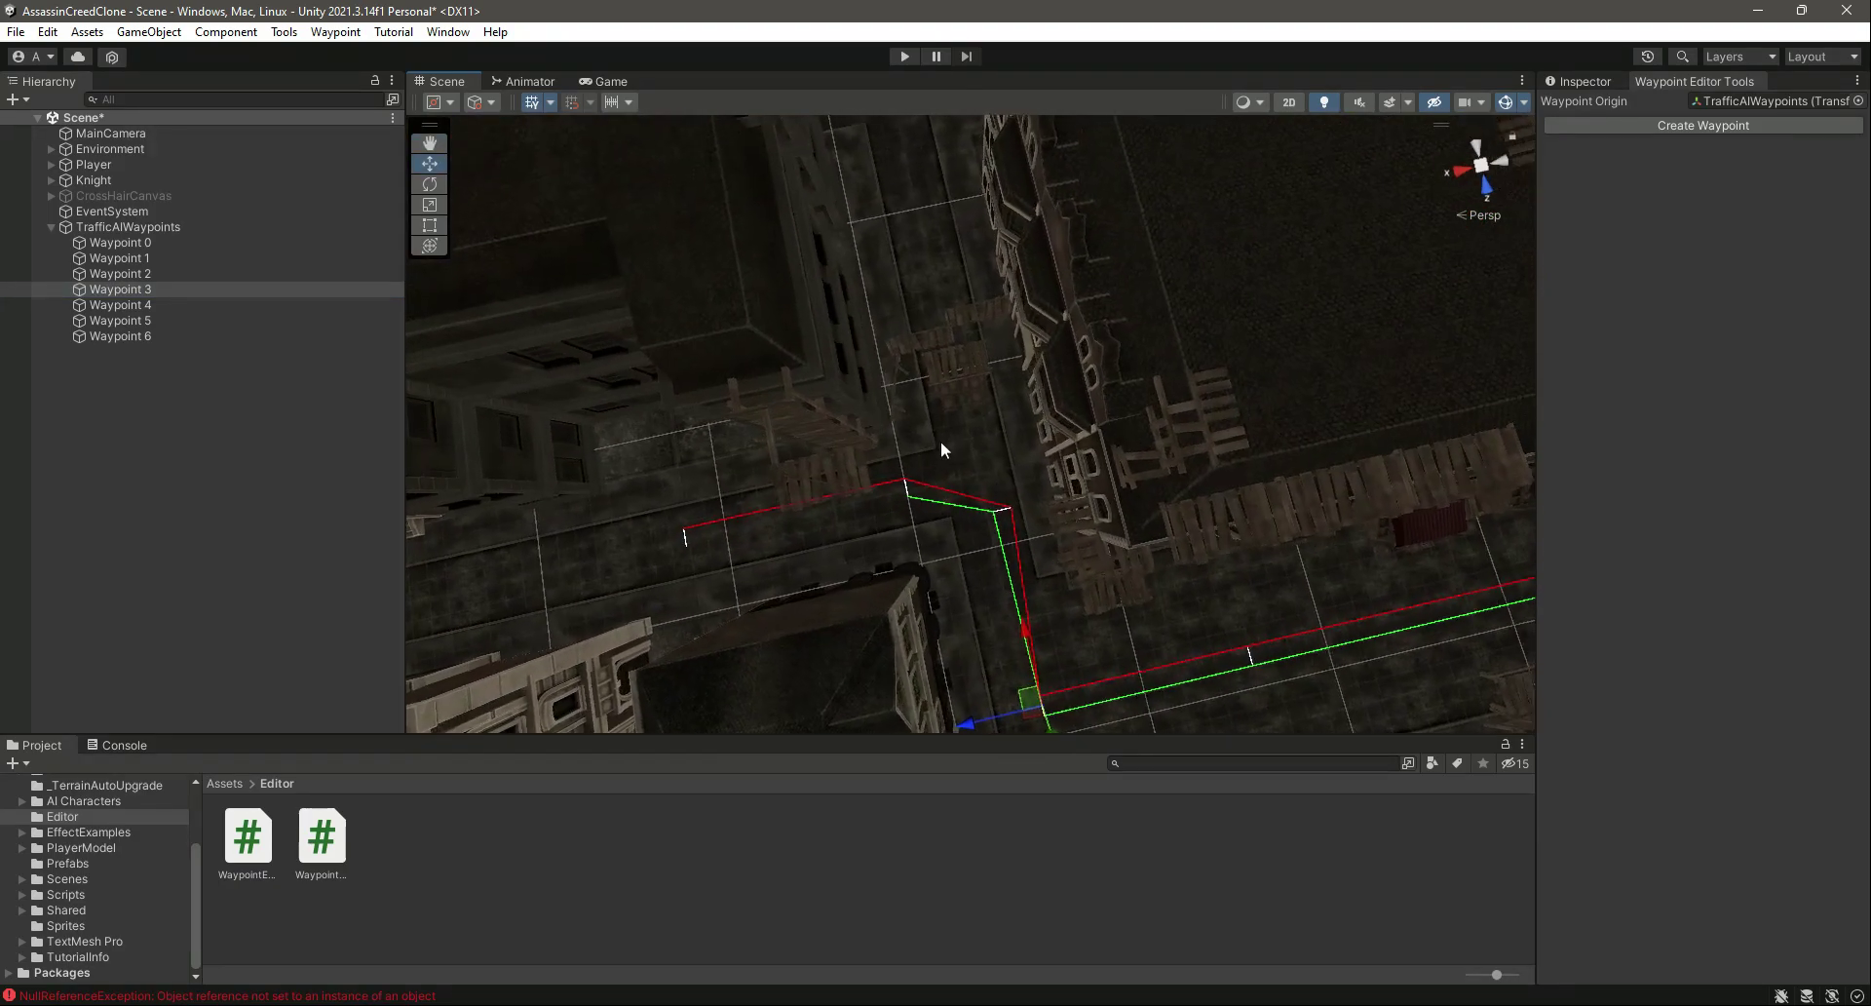
key("a")
key("s")
right_click_drag(937, 540, 1073, 530)
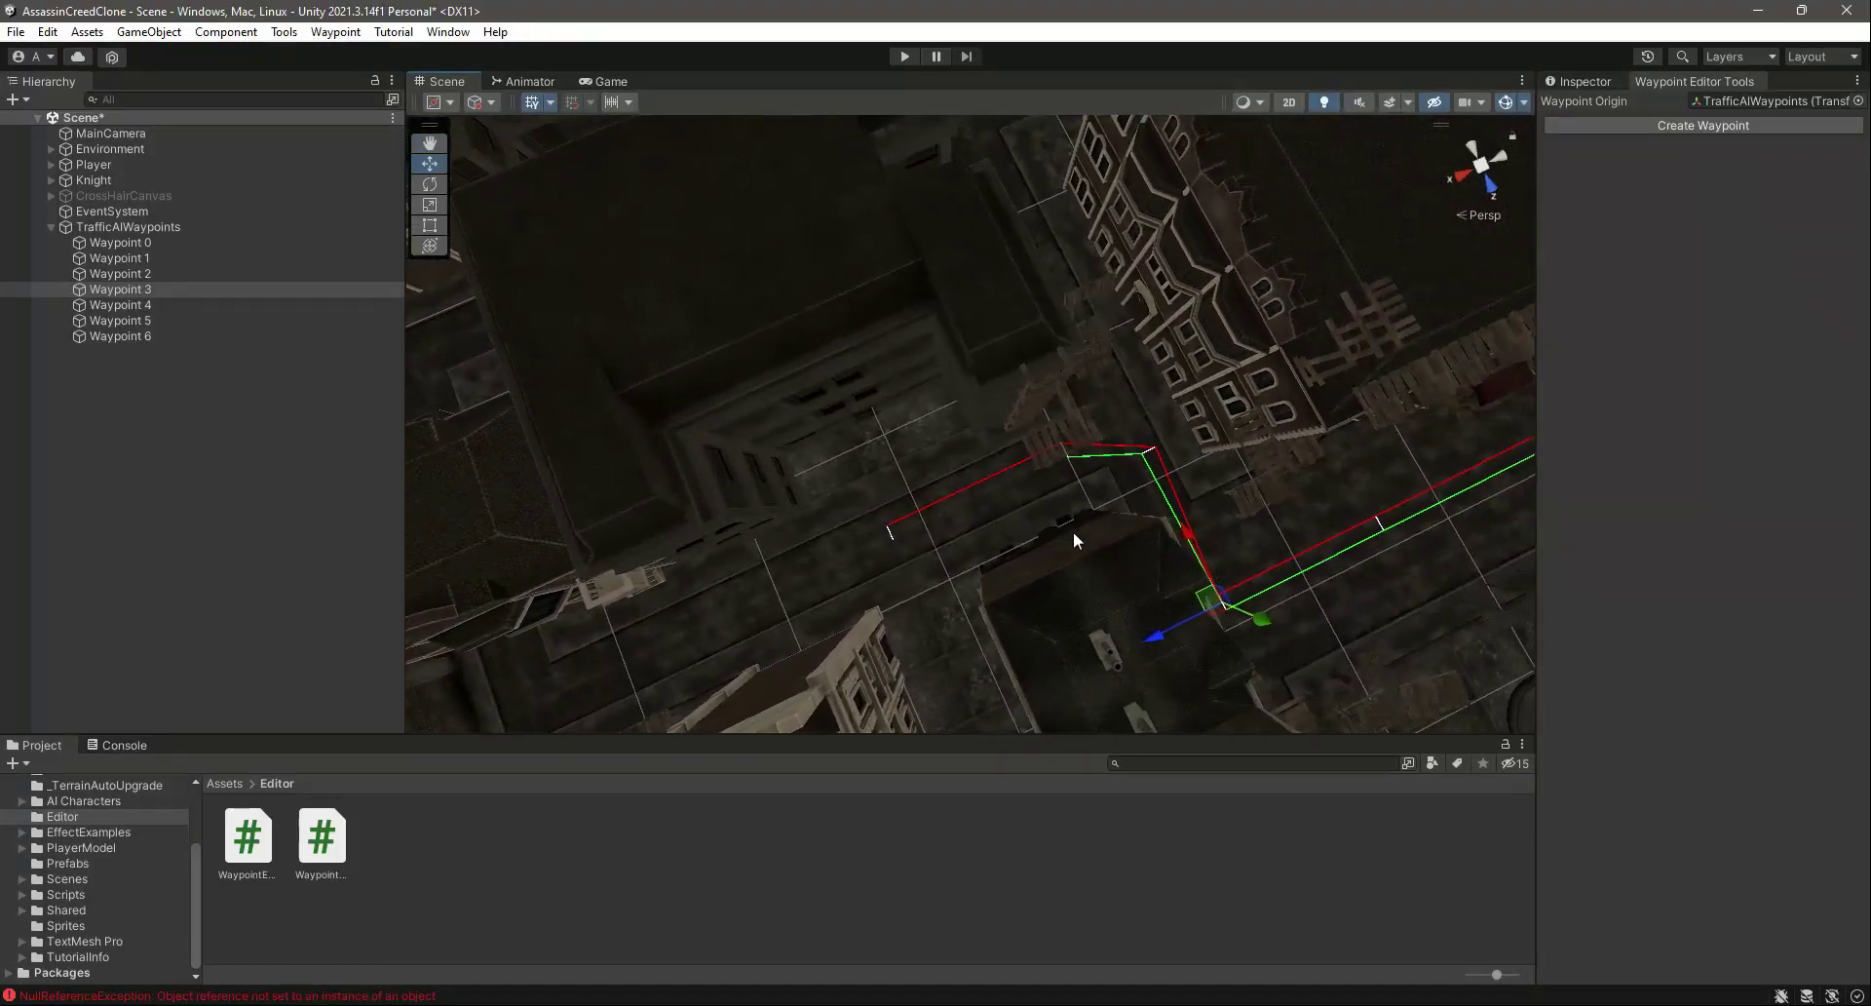
left_click(144, 337)
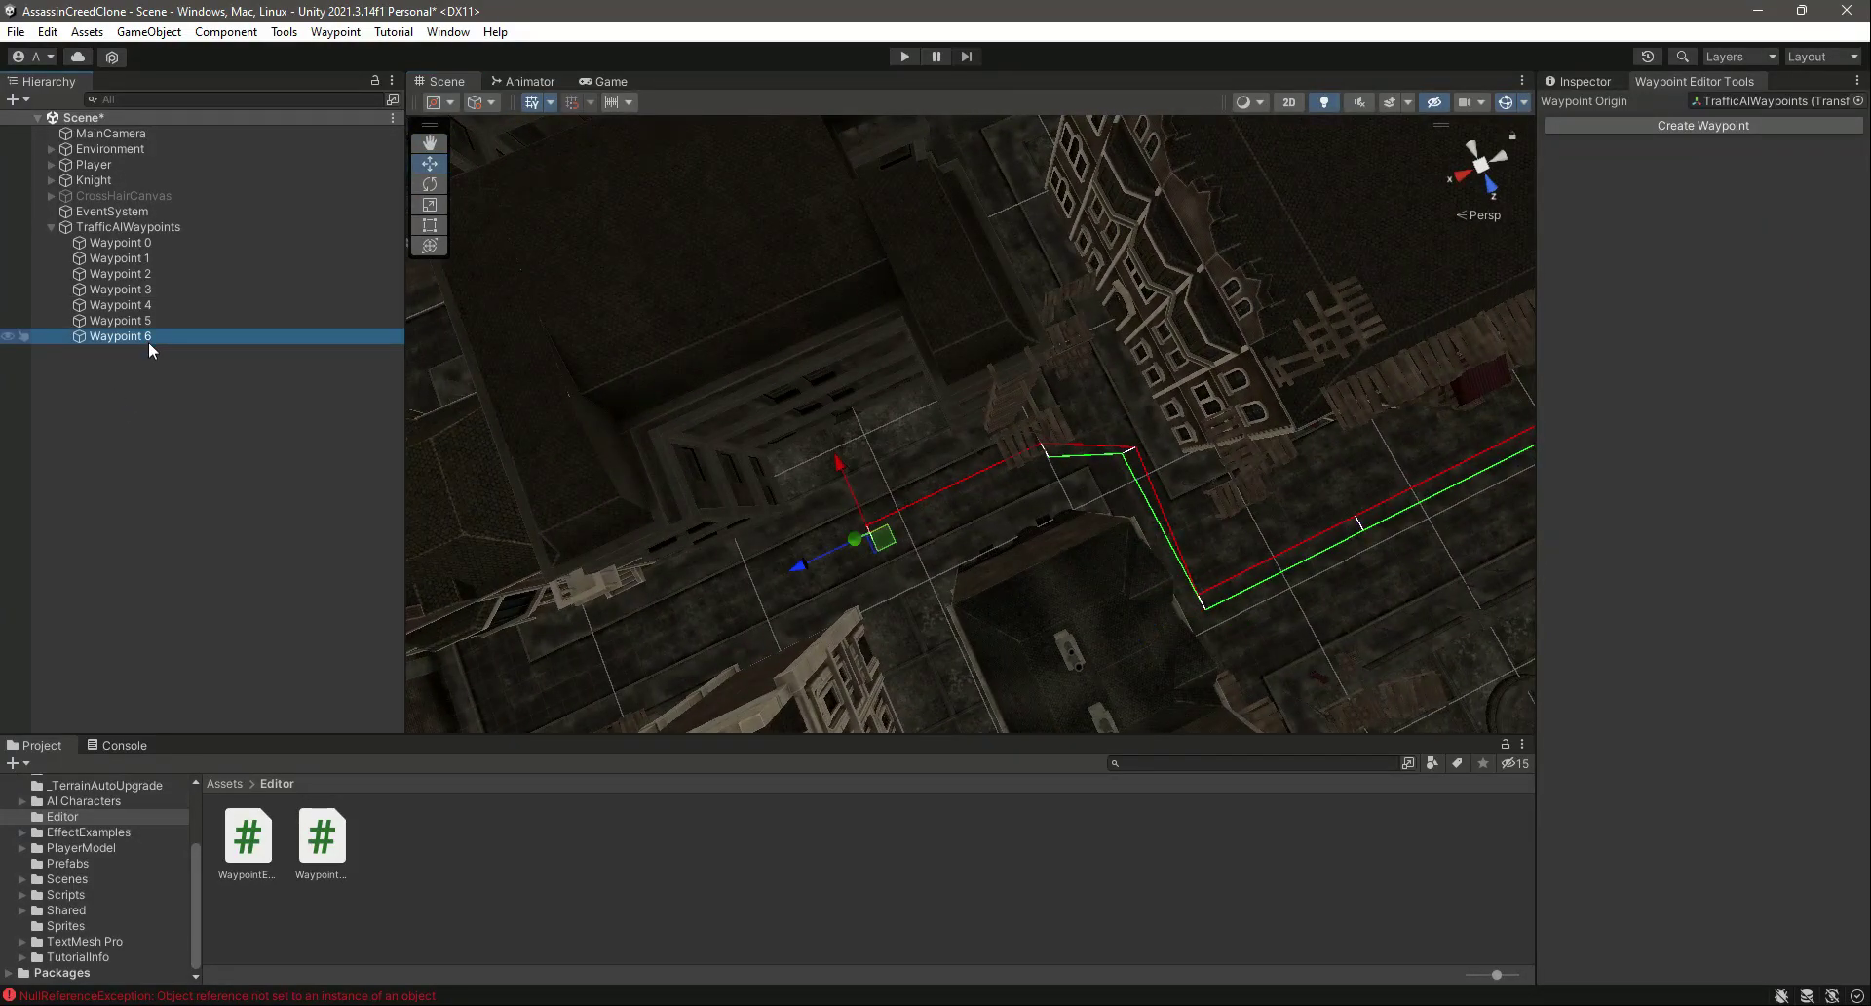
left_click(1643, 125)
right_click_drag(1488, 244, 1121, 341)
right_click_drag(534, 412, 1295, 551)
left_click_drag(1294, 552, 1070, 584)
- Rotate Waypoint 7 to face up the alley with a Y rotation of 0
left_click_drag(1016, 708, 1218, 439)
key("e")
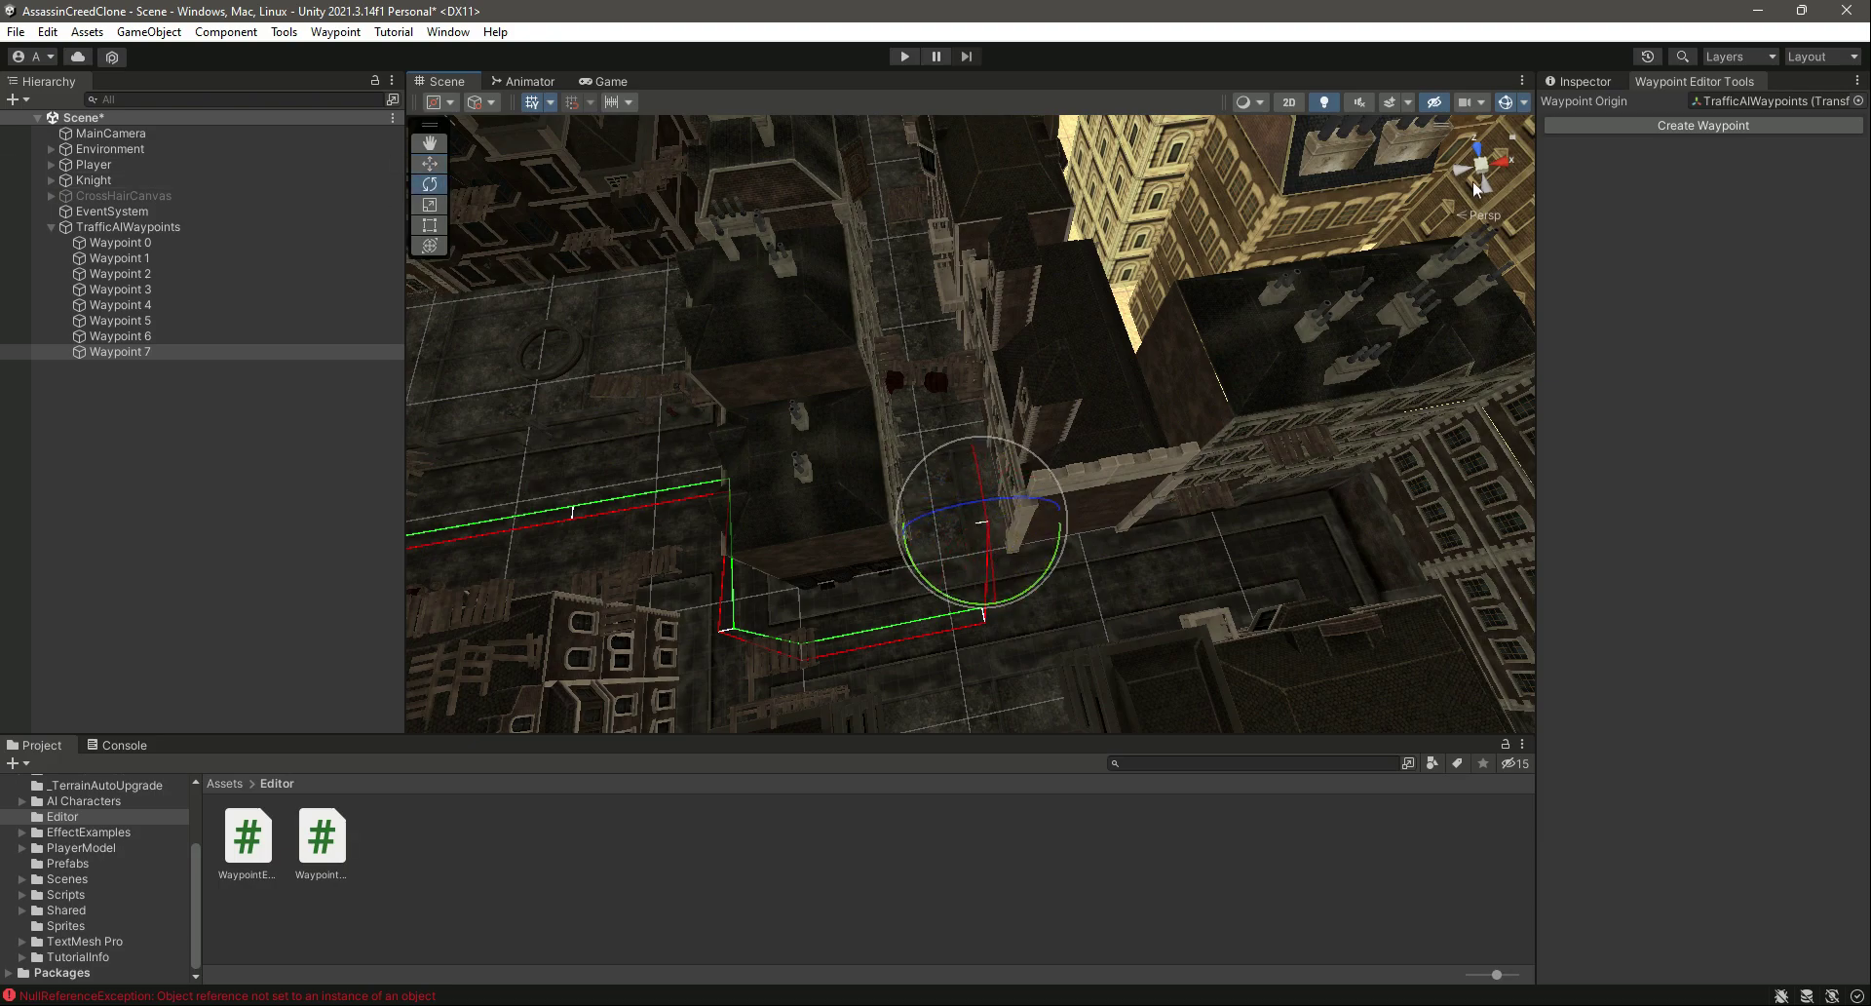
left_click(1581, 86)
left_click(1772, 201)
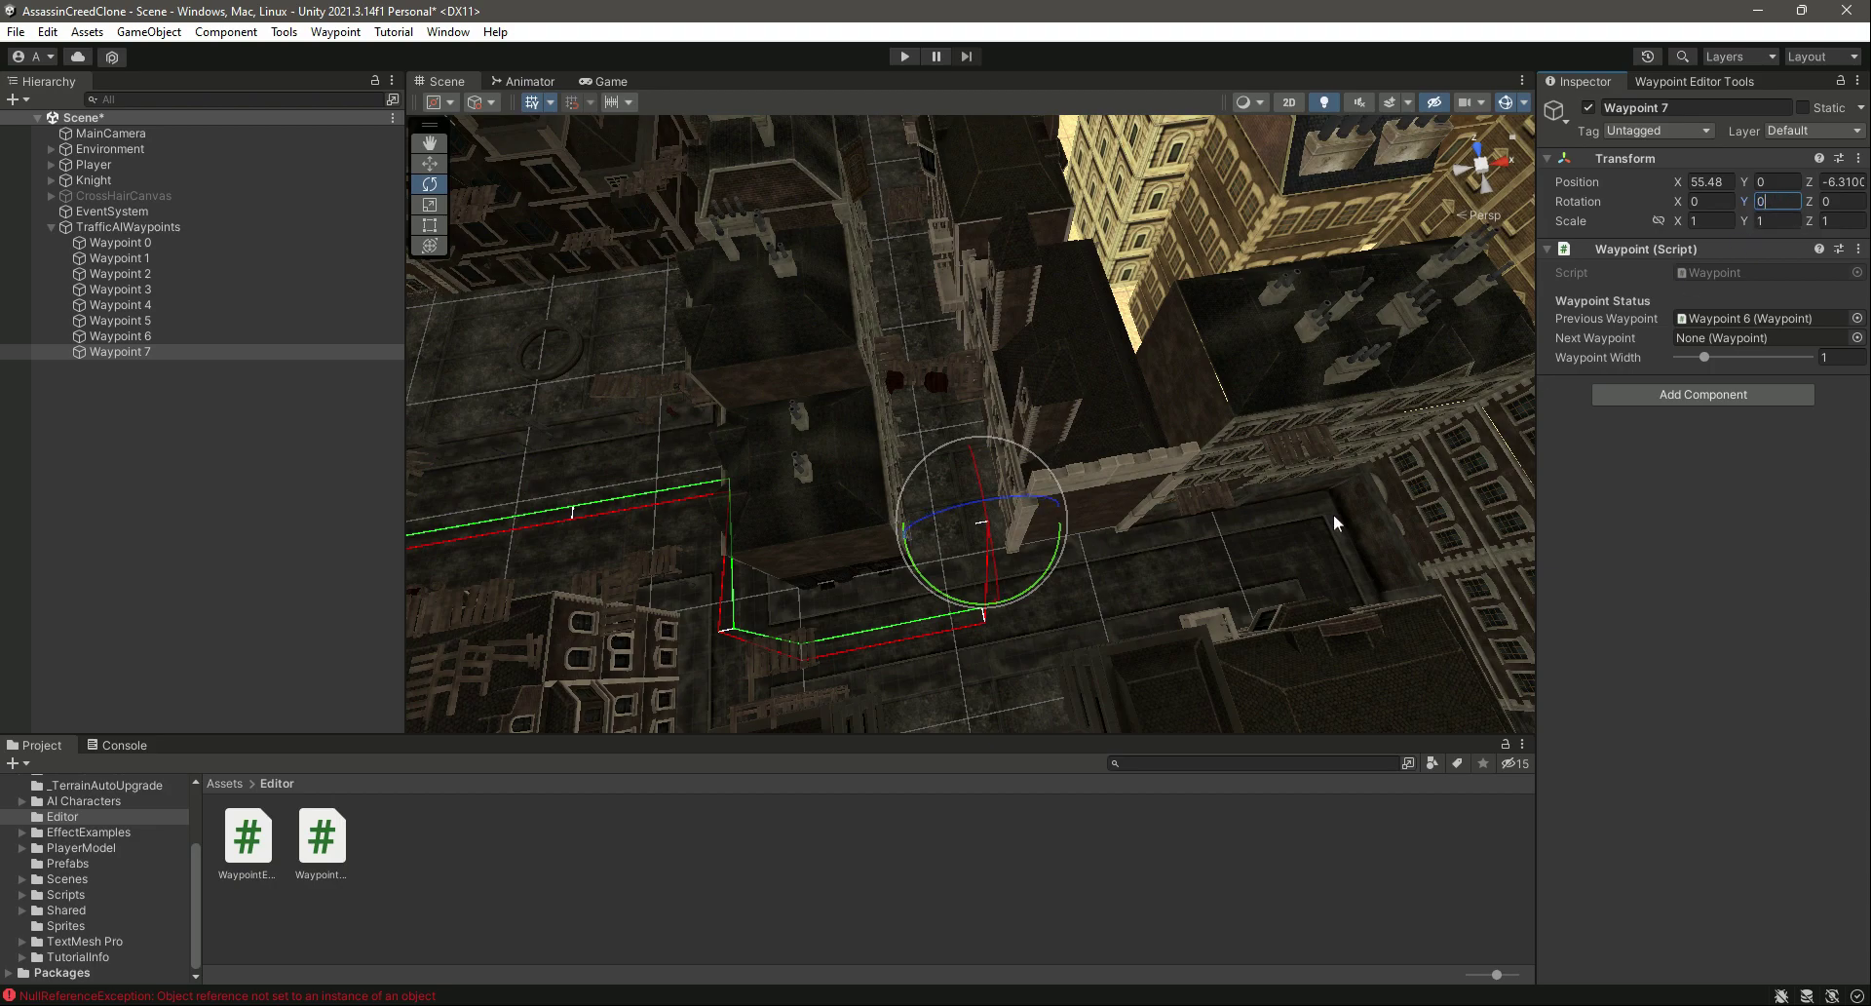
left_click(1691, 86)
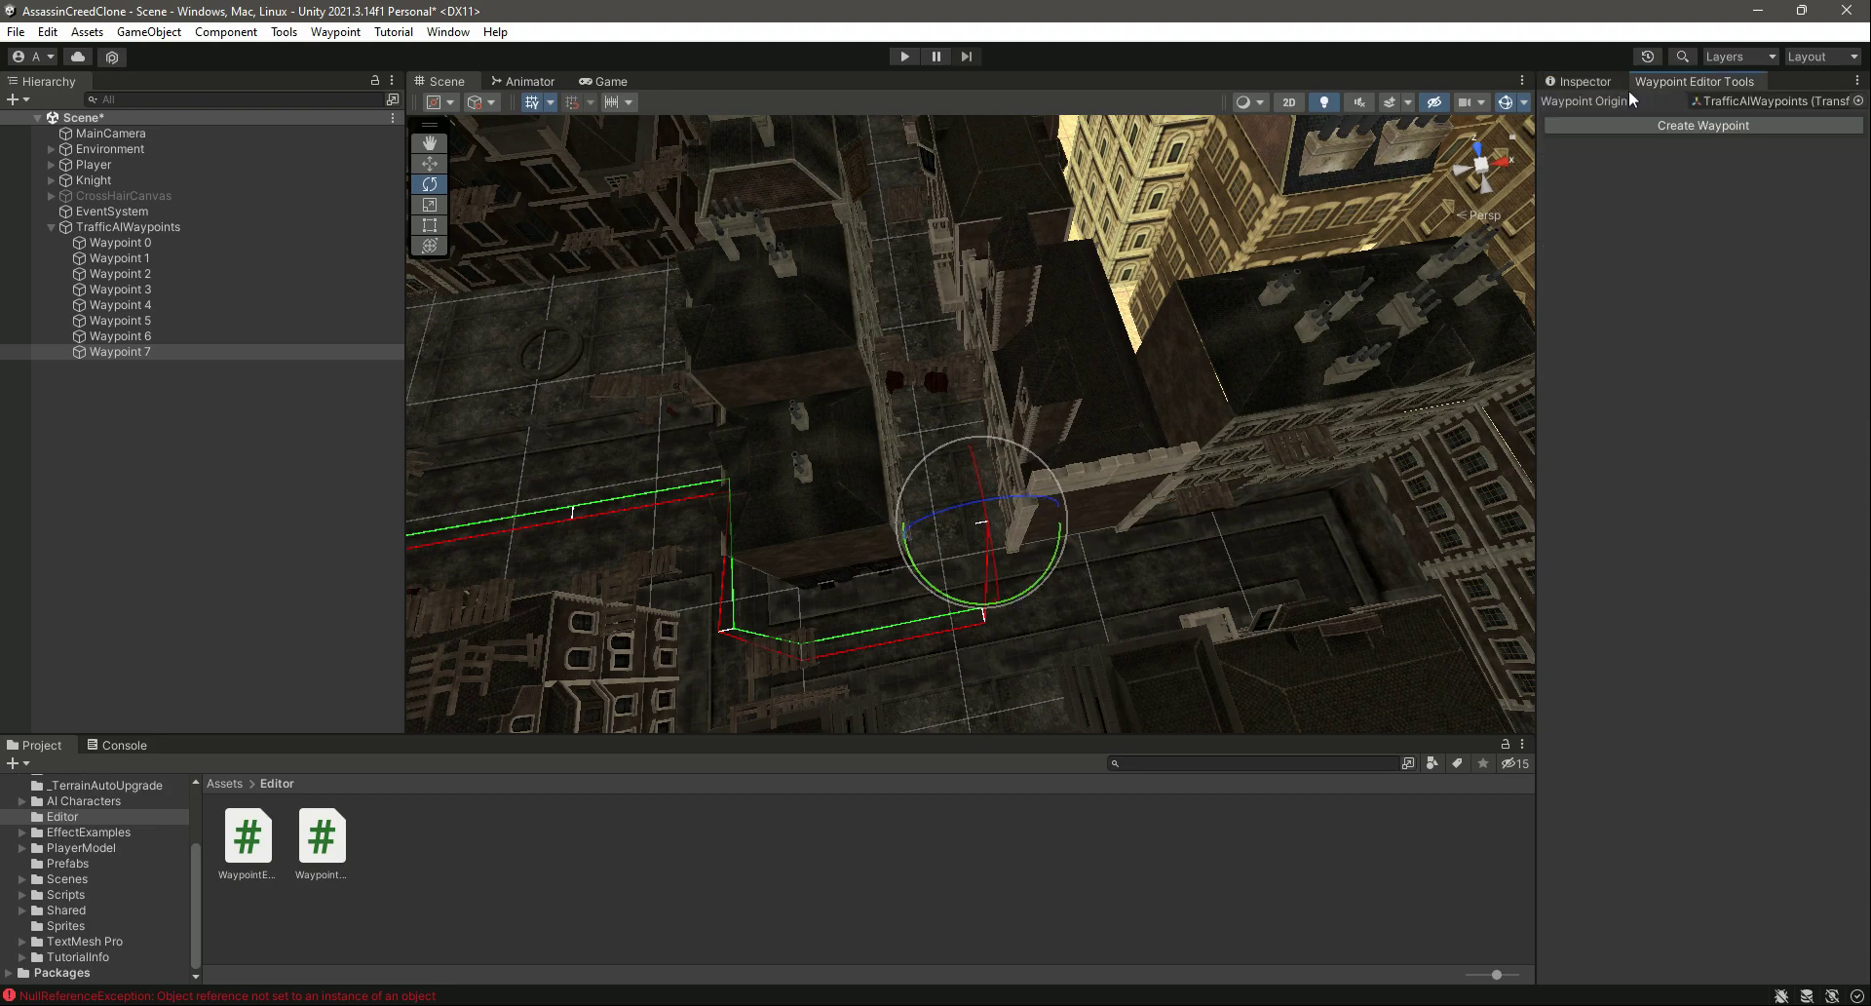
- Move Waypoint 7 sideways to about X 53.8 so it sits within the alley
left_click(431, 165)
right_click_drag(1194, 385, 1069, 422)
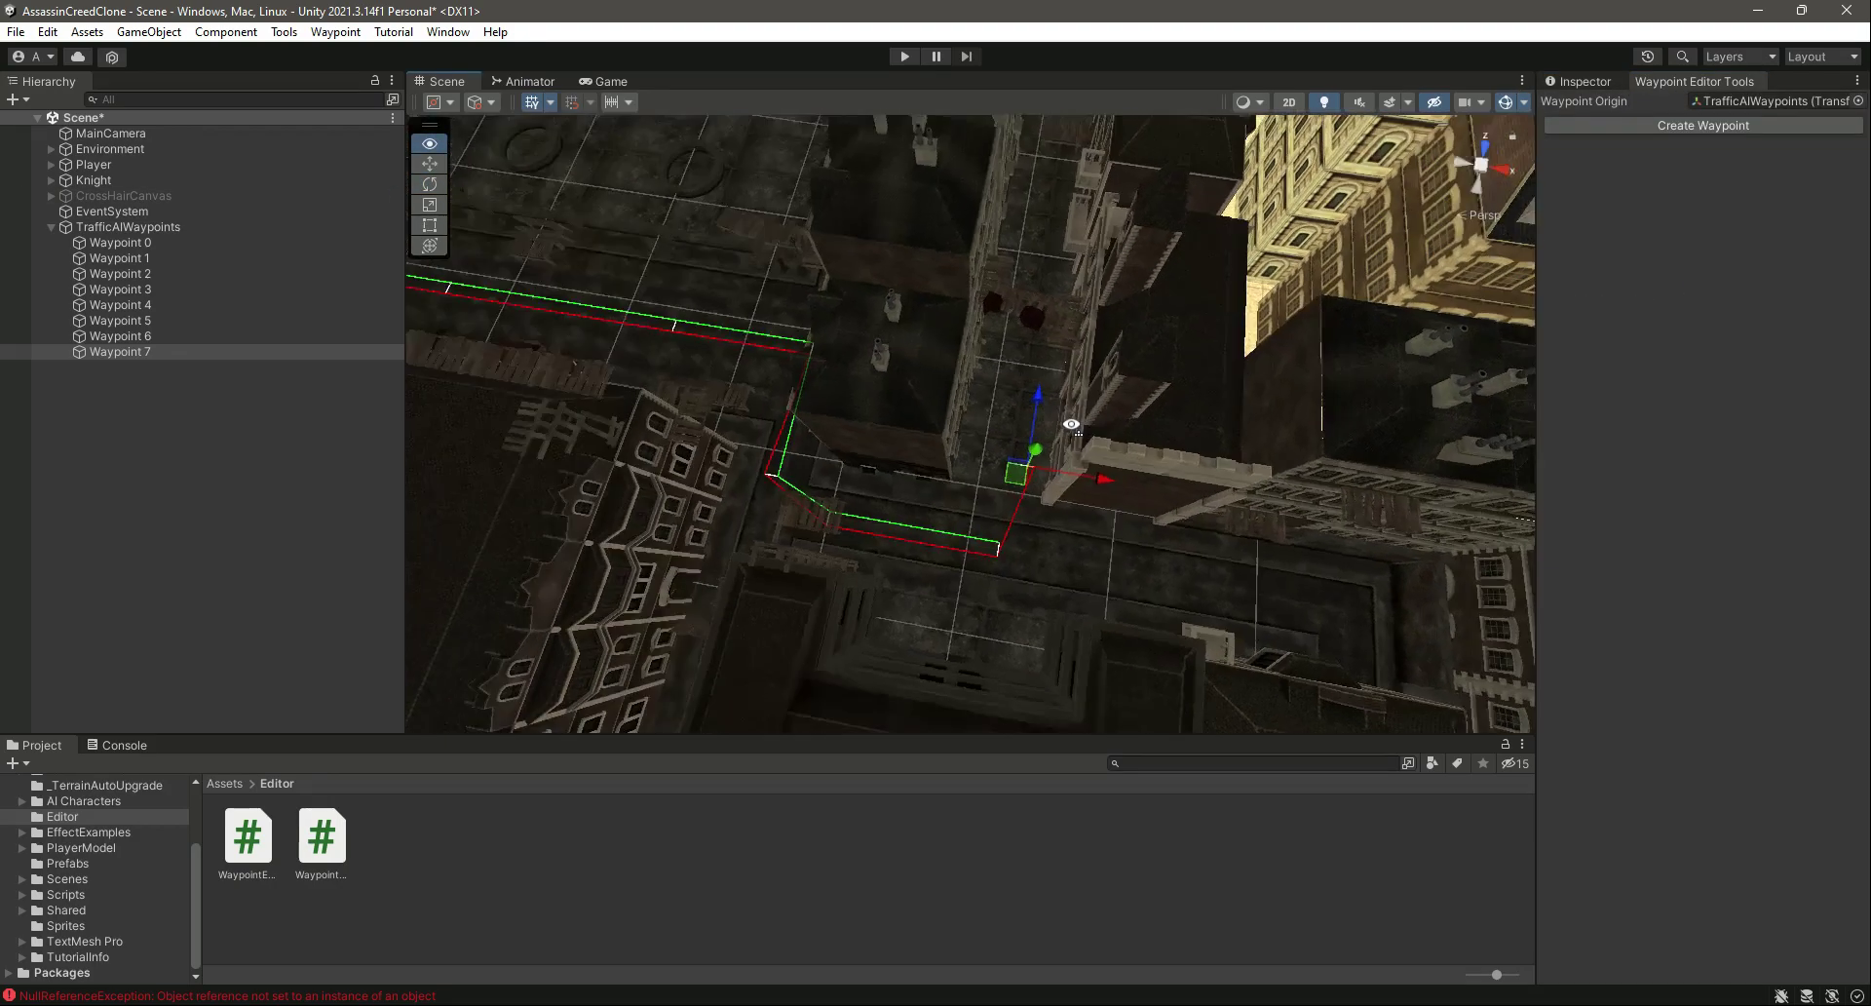
left_click_drag(1097, 482, 1078, 487)
left_click(1585, 82)
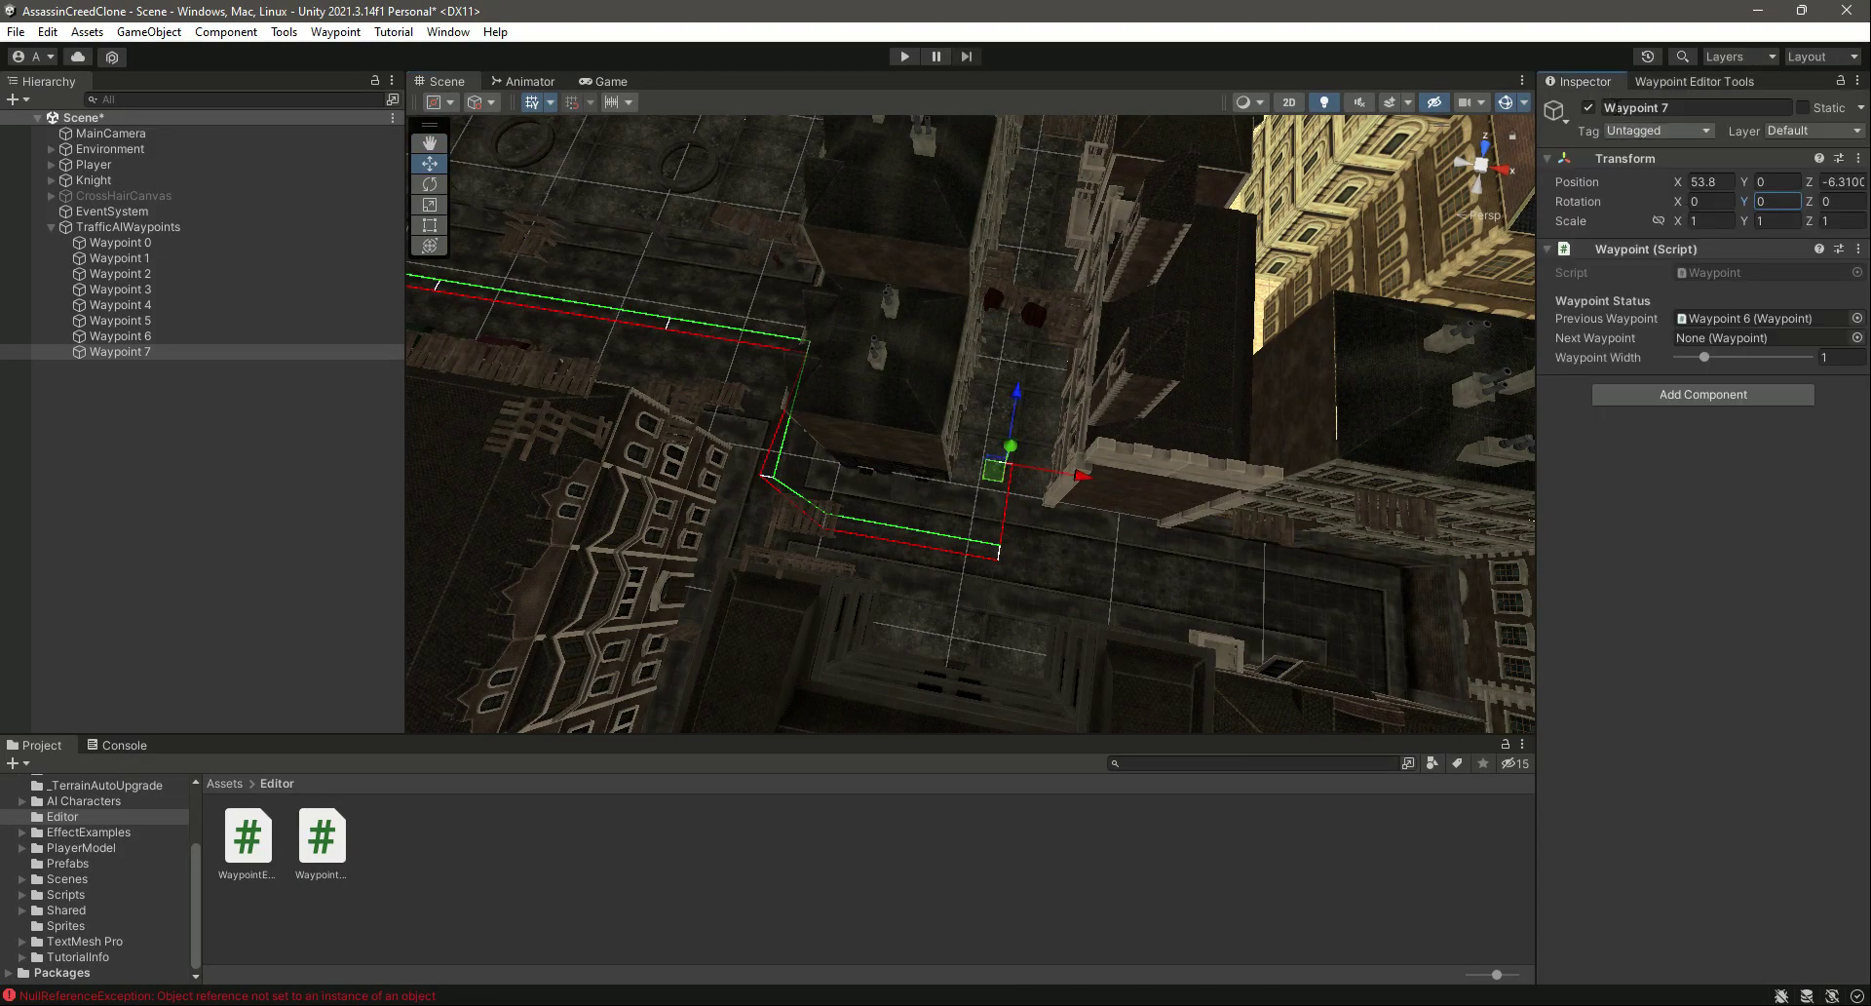
- Create Waypoint 8 and move it forward up the narrow alley
left_click(1695, 82)
left_click(1709, 126)
left_click_drag(1026, 397, 1057, 298)
left_click_drag(1072, 195, 1076, 173)
- Create Waypoint 9 and move it further along the alley toward the canal
right_click_drag(1064, 458, 1093, 303)
left_click(1734, 124)
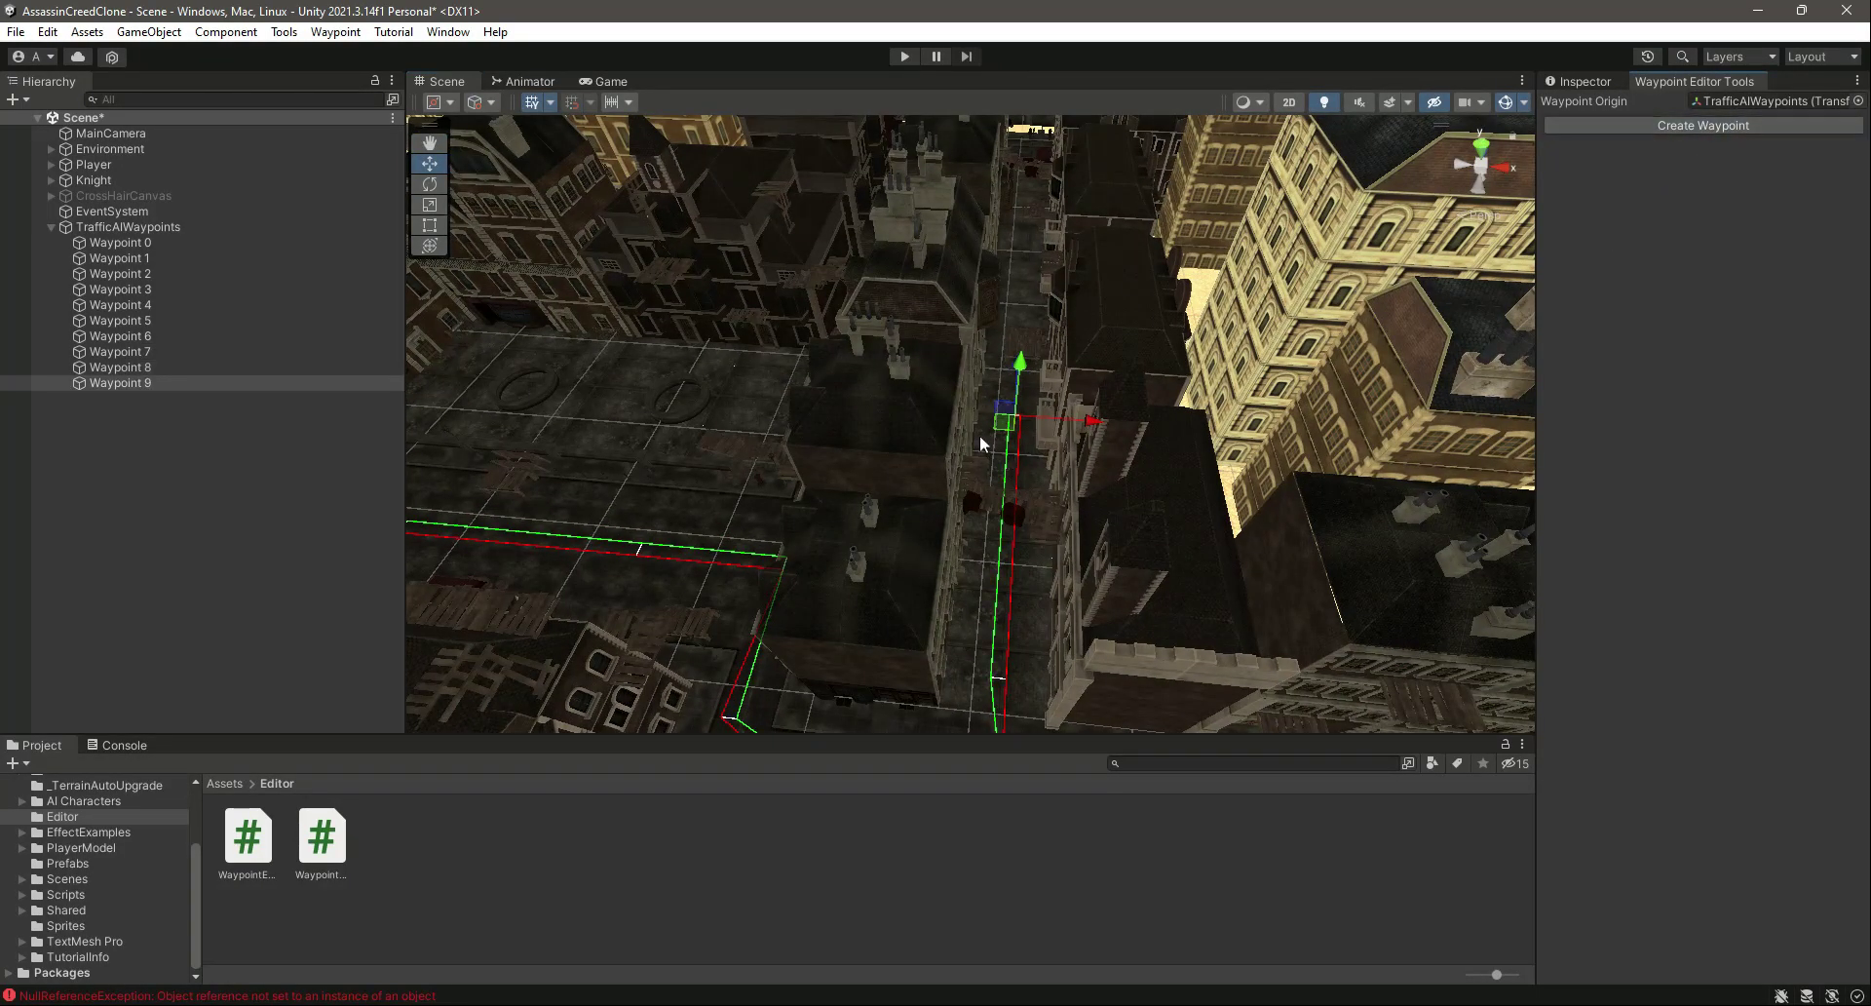
right_click_drag(1296, 362, 813, 534)
right_click_drag(1230, 651, 1009, 553)
key("d")
key("s")
left_click_drag(998, 534, 1203, 546)
right_click_drag(1259, 548, 1317, 438)
key("d")
- Create Waypoint 10 and move it to the alley's exit beside the canal, at about Z 67
left_click(1674, 129)
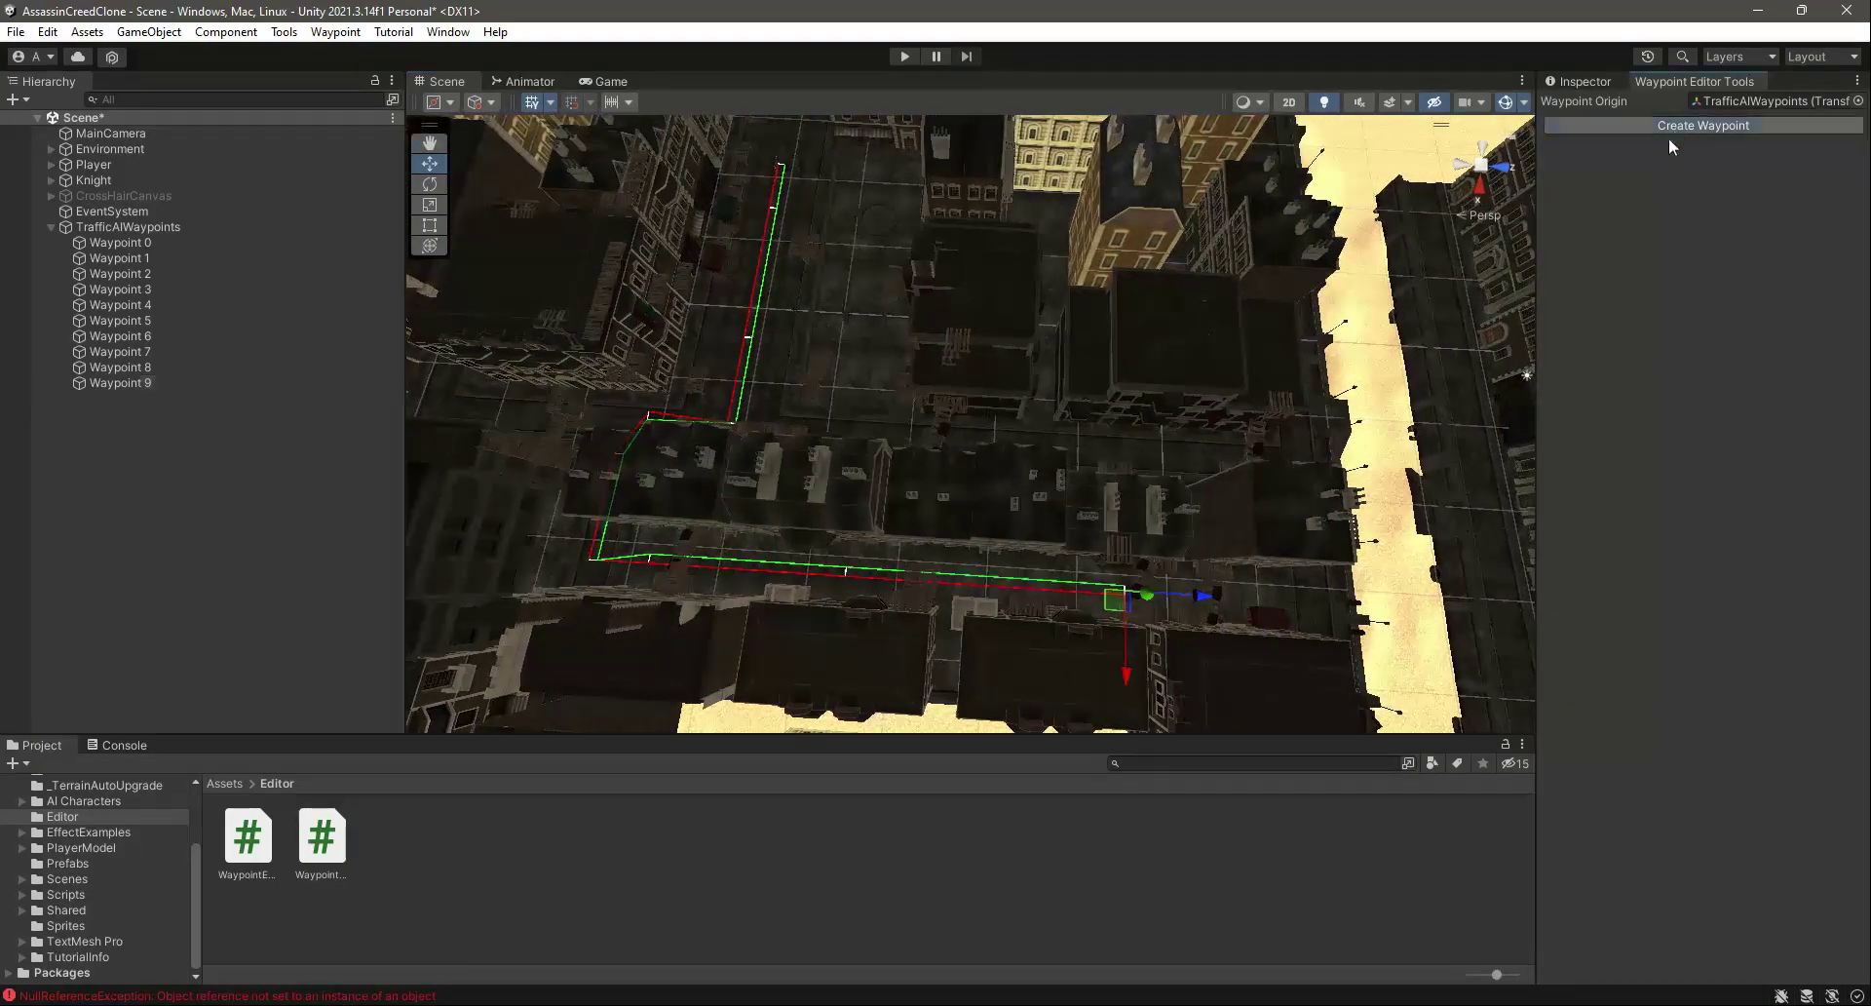
key("d")
right_click_drag(1175, 602, 1067, 597)
middle_click_drag(1067, 596, 909, 597)
left_click_drag(894, 589, 1079, 596)
right_click_drag(1117, 527, 1128, 580)
scroll(1127, 583, "up", 2)
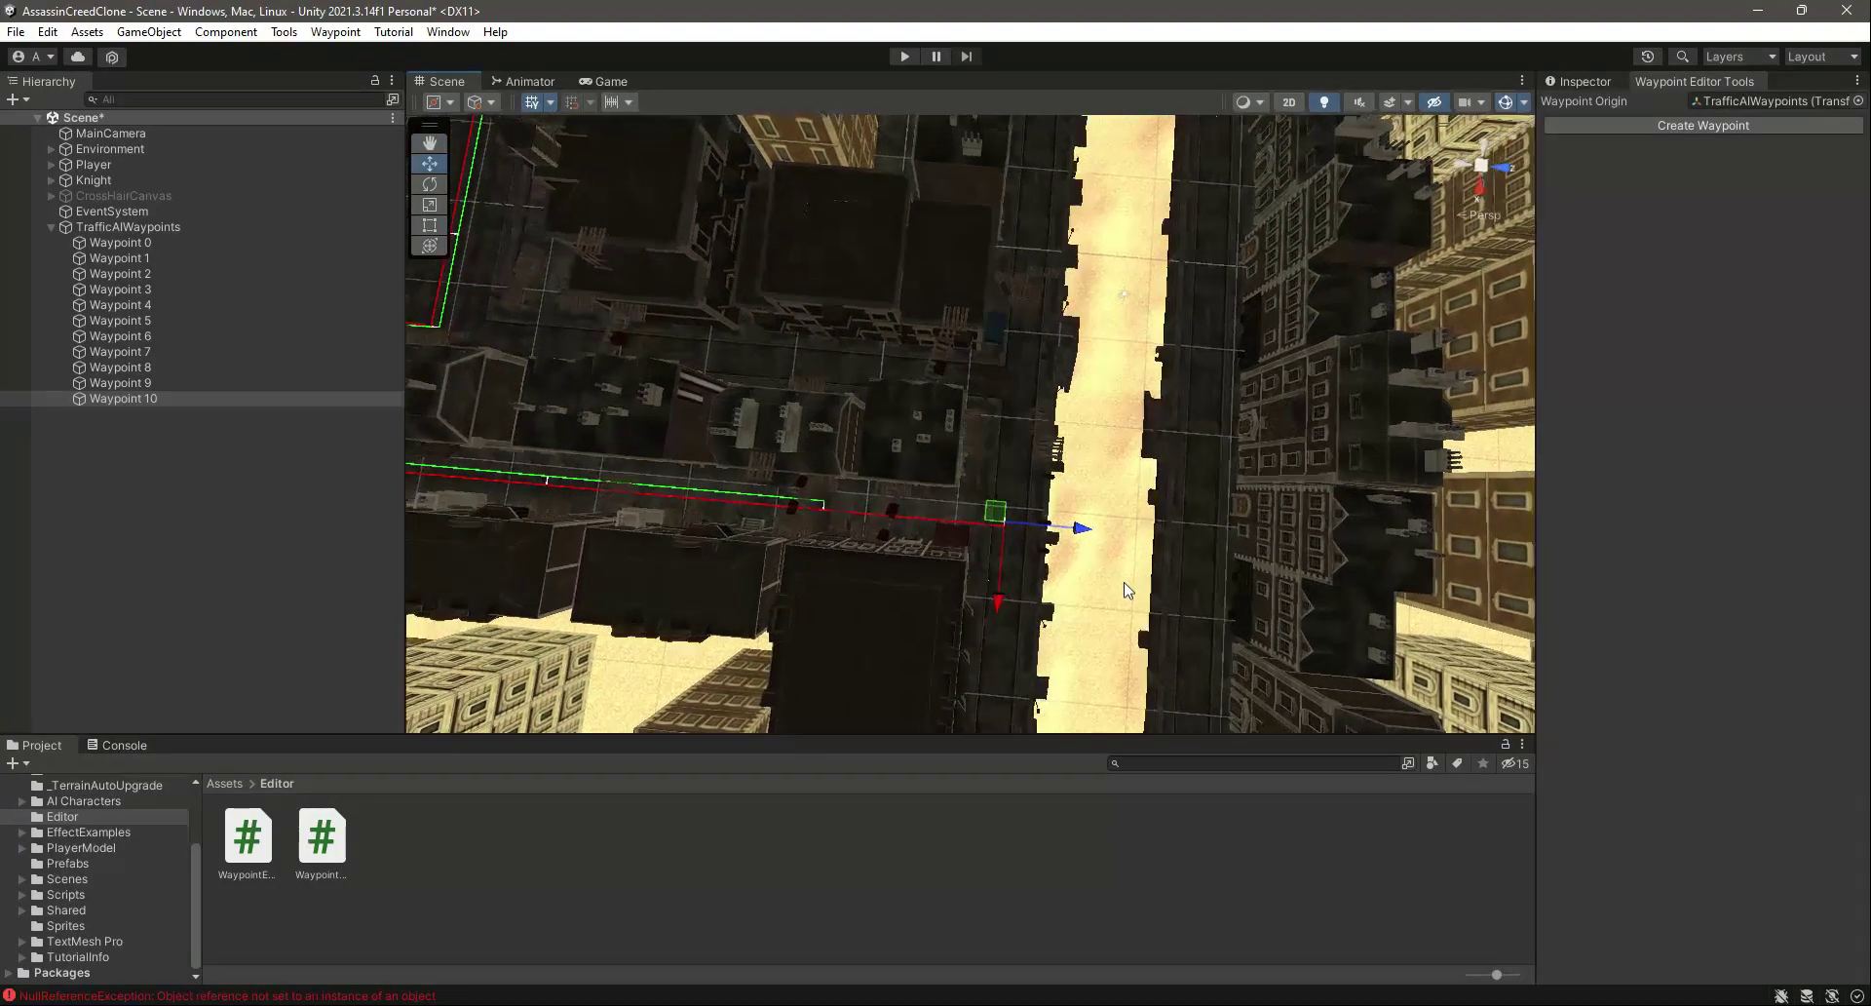
- Set Waypoint 10's Y rotation to -90 and return to the Move tool
left_click(430, 185)
left_click_drag(1010, 600, 1213, 523)
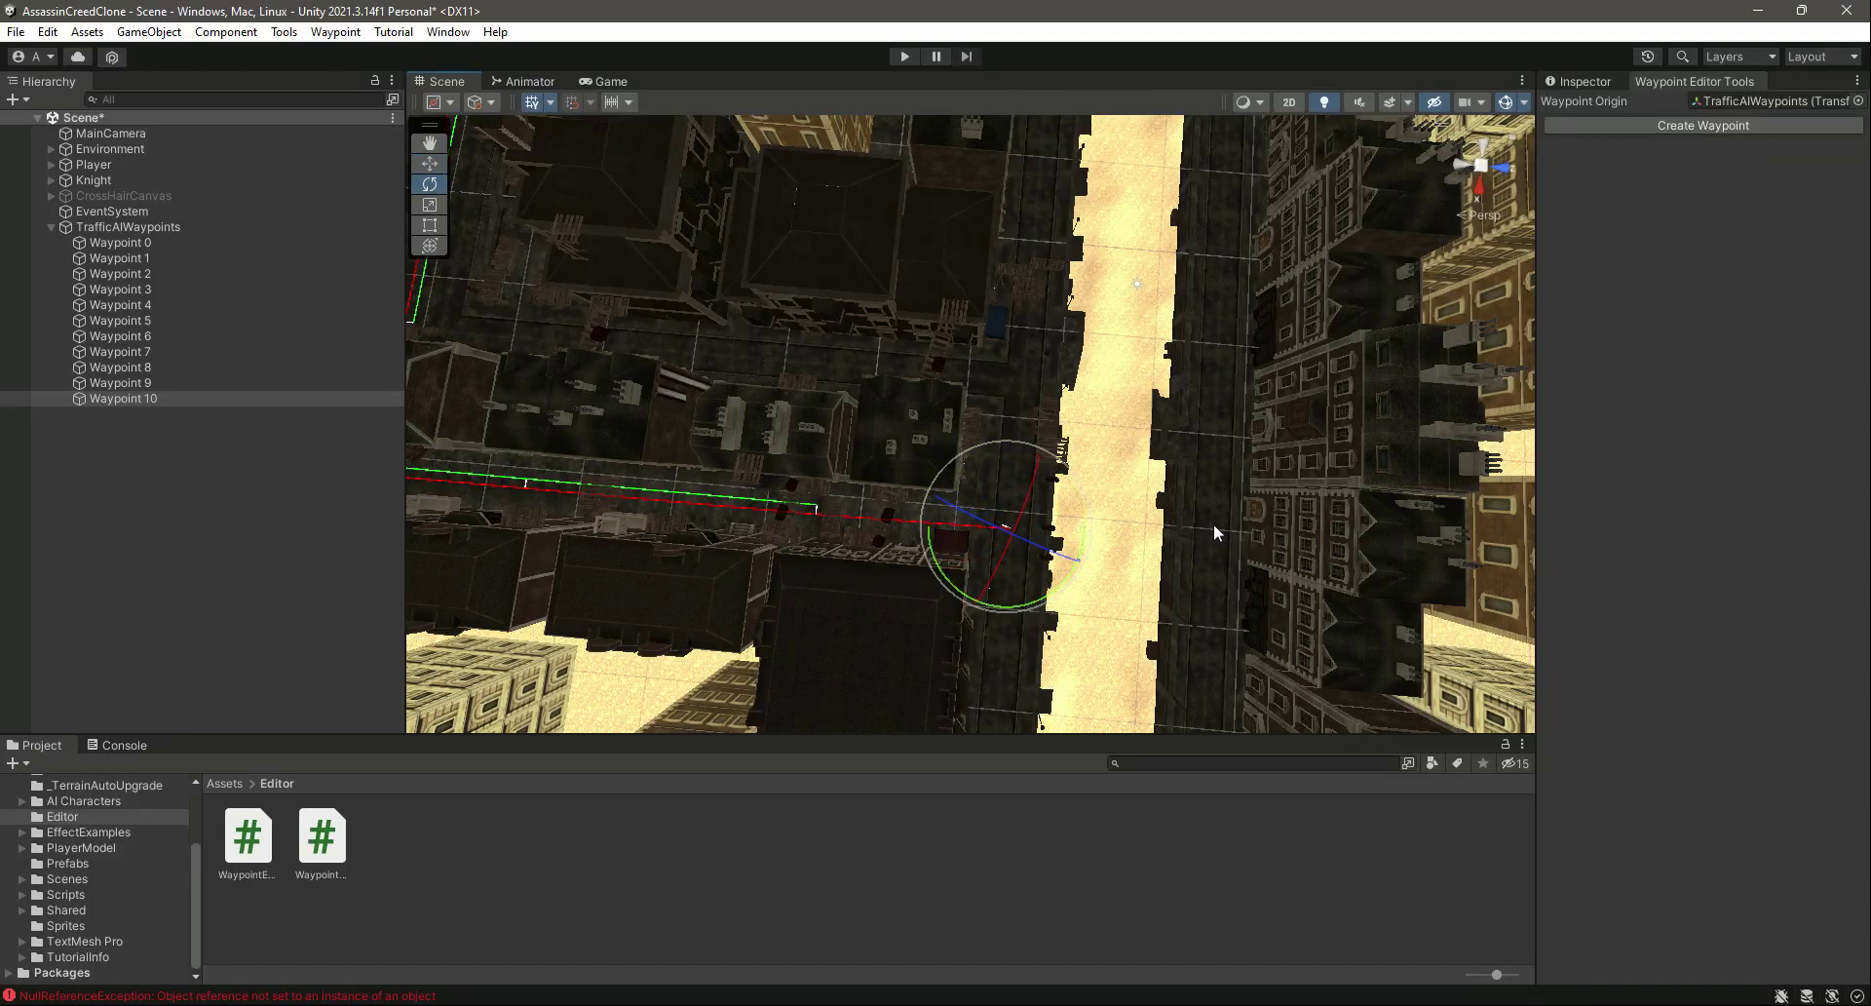
left_click(1618, 83)
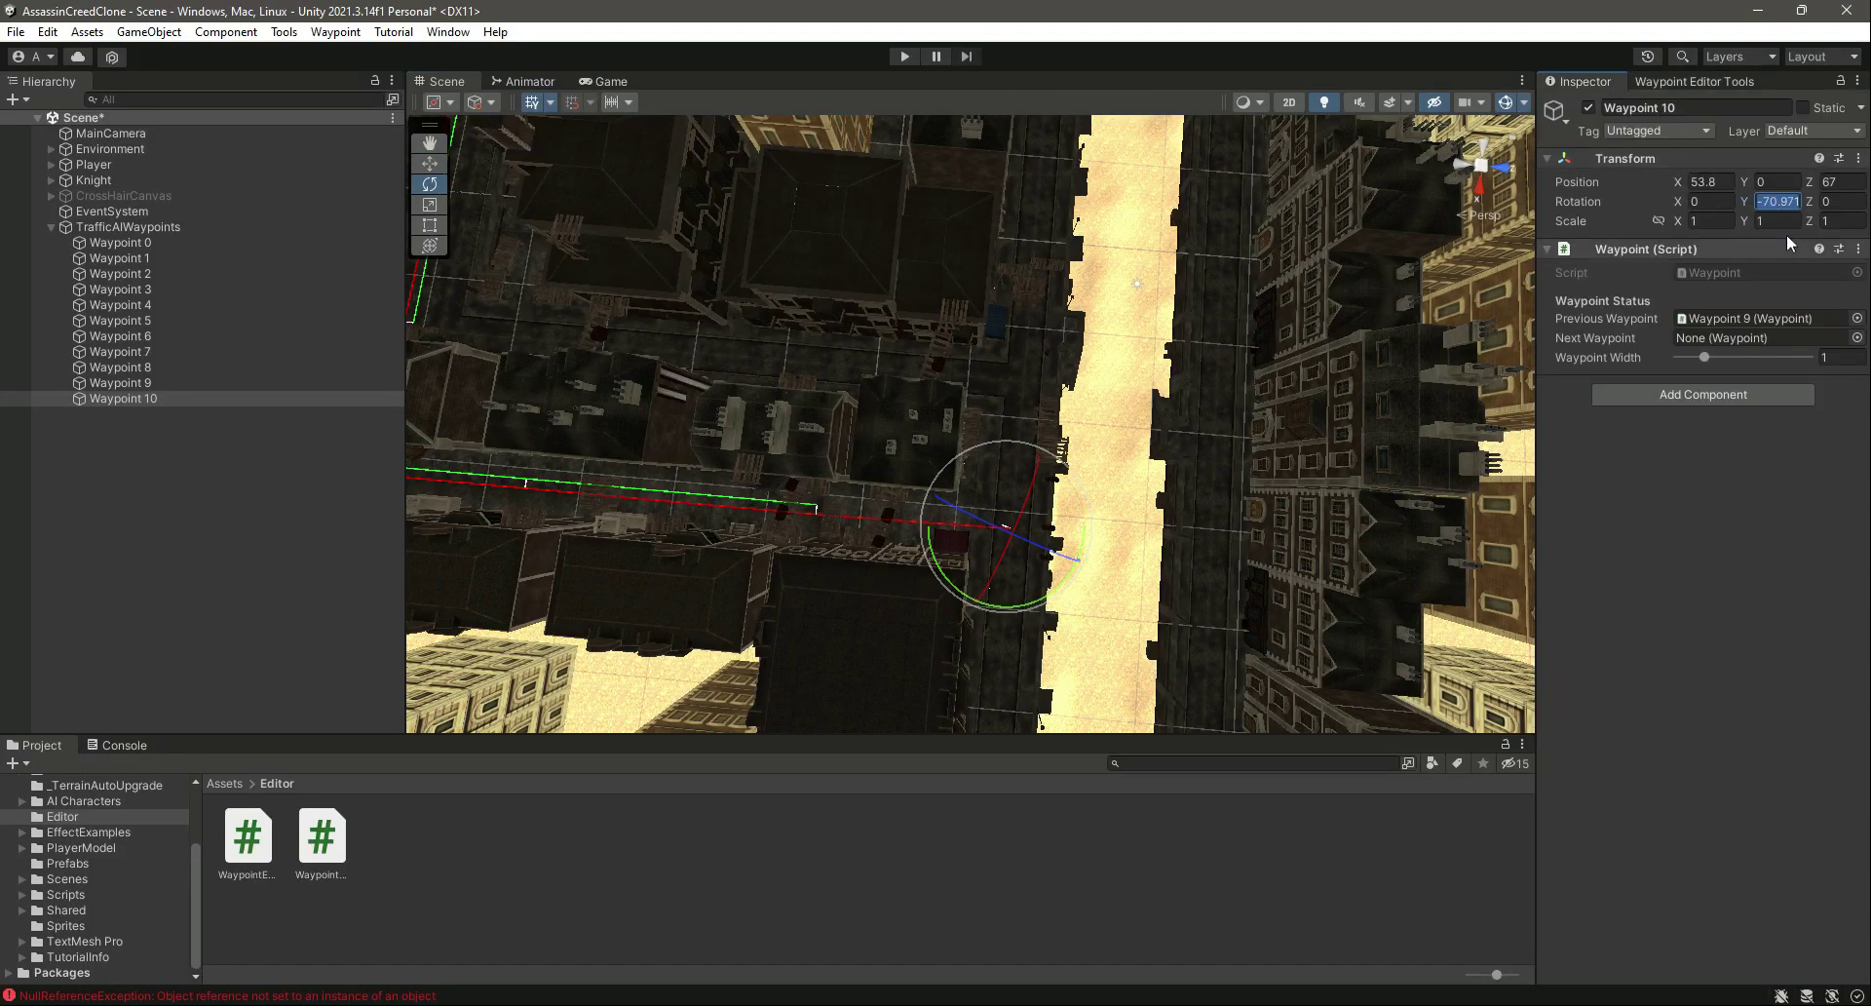
type("-90")
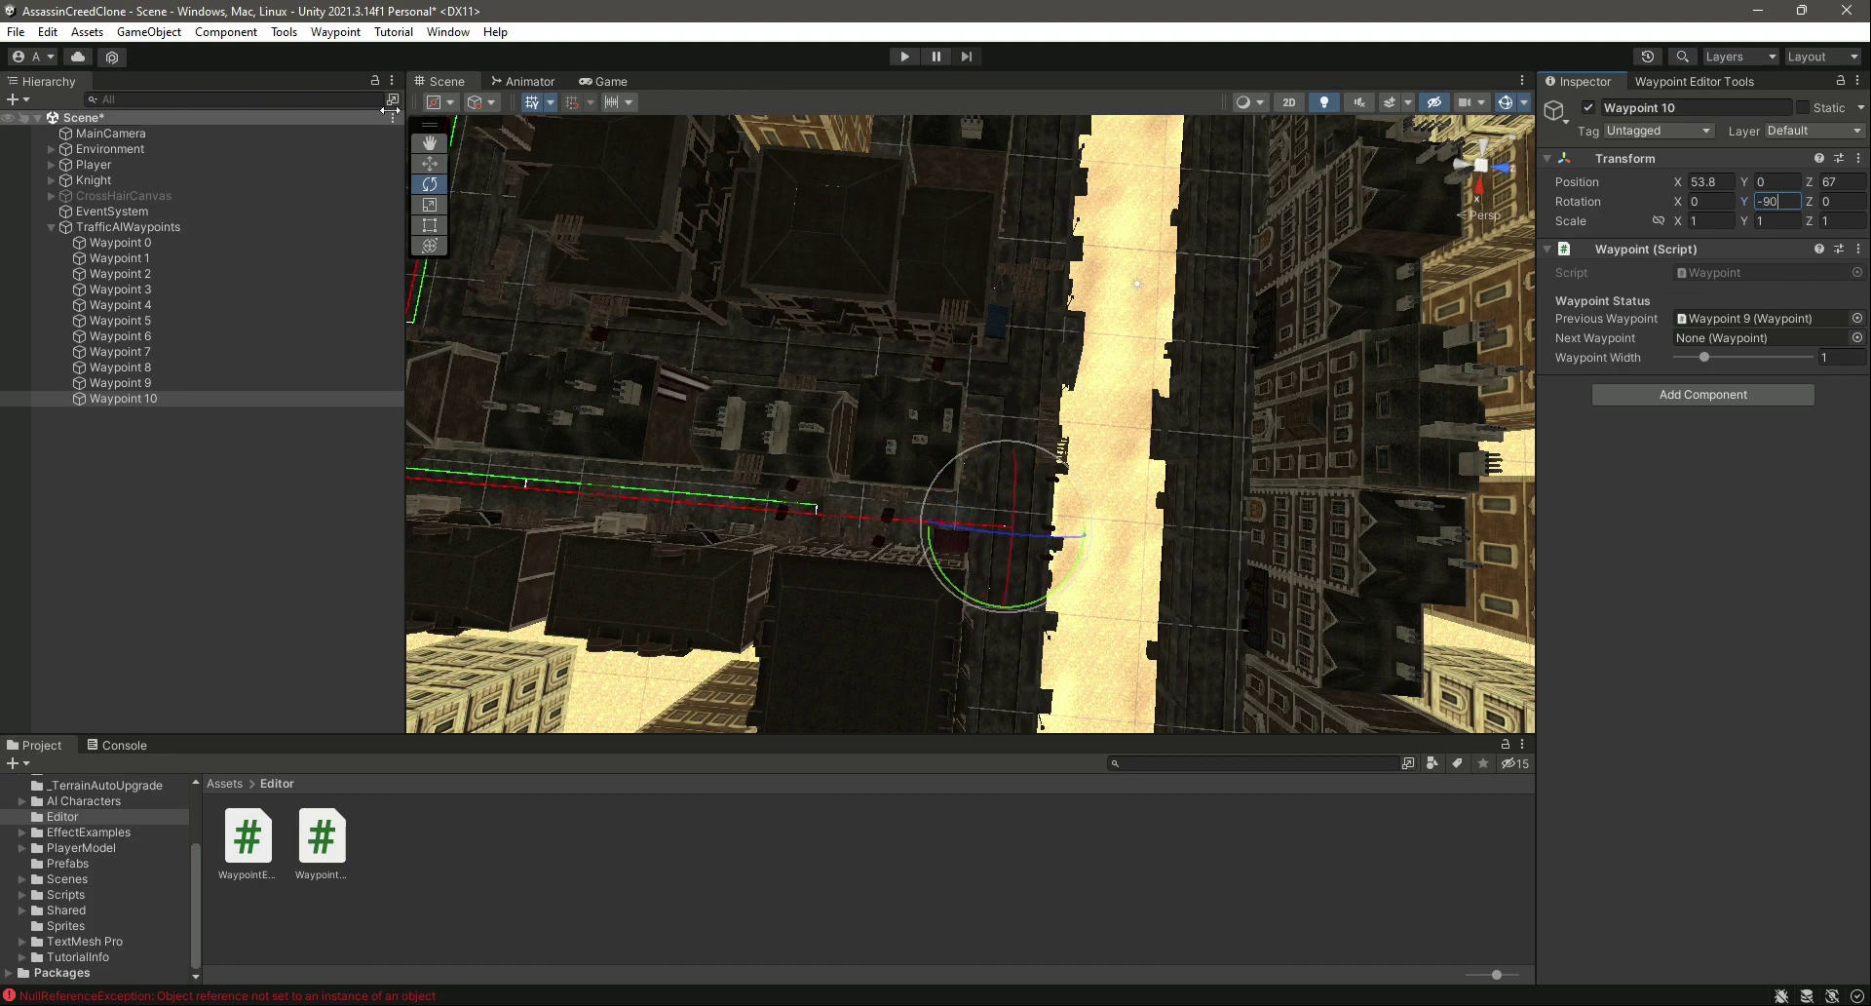
left_click(438, 166)
- Create Waypoint 11 and move it along the canal-side walkway to the next street corner, at about X 37.6
right_click_drag(1216, 506, 1150, 517)
scroll(1216, 460, "up", 4)
middle_click_drag(1216, 460, 1075, 444)
scroll(1067, 435, "up", 4)
right_click_drag(1061, 429, 751, 358)
scroll(881, 461, "up", 1)
right_click_drag(881, 462, 878, 407)
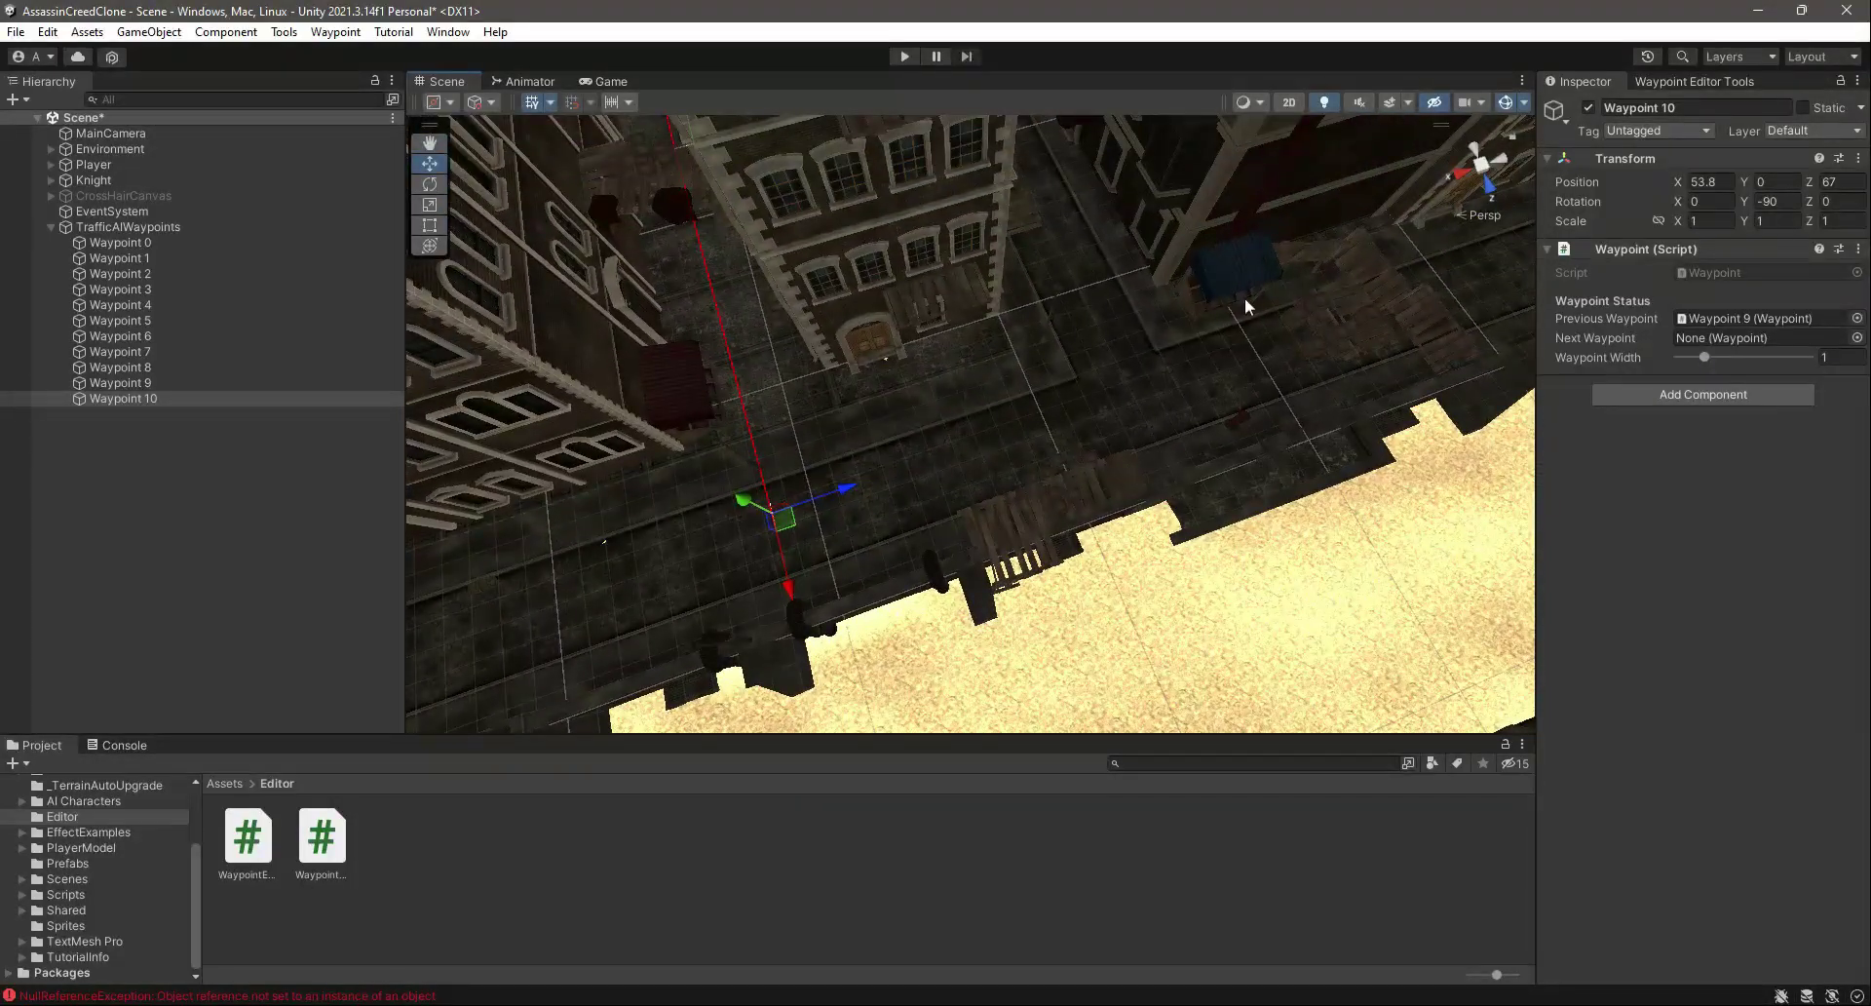
left_click(1717, 76)
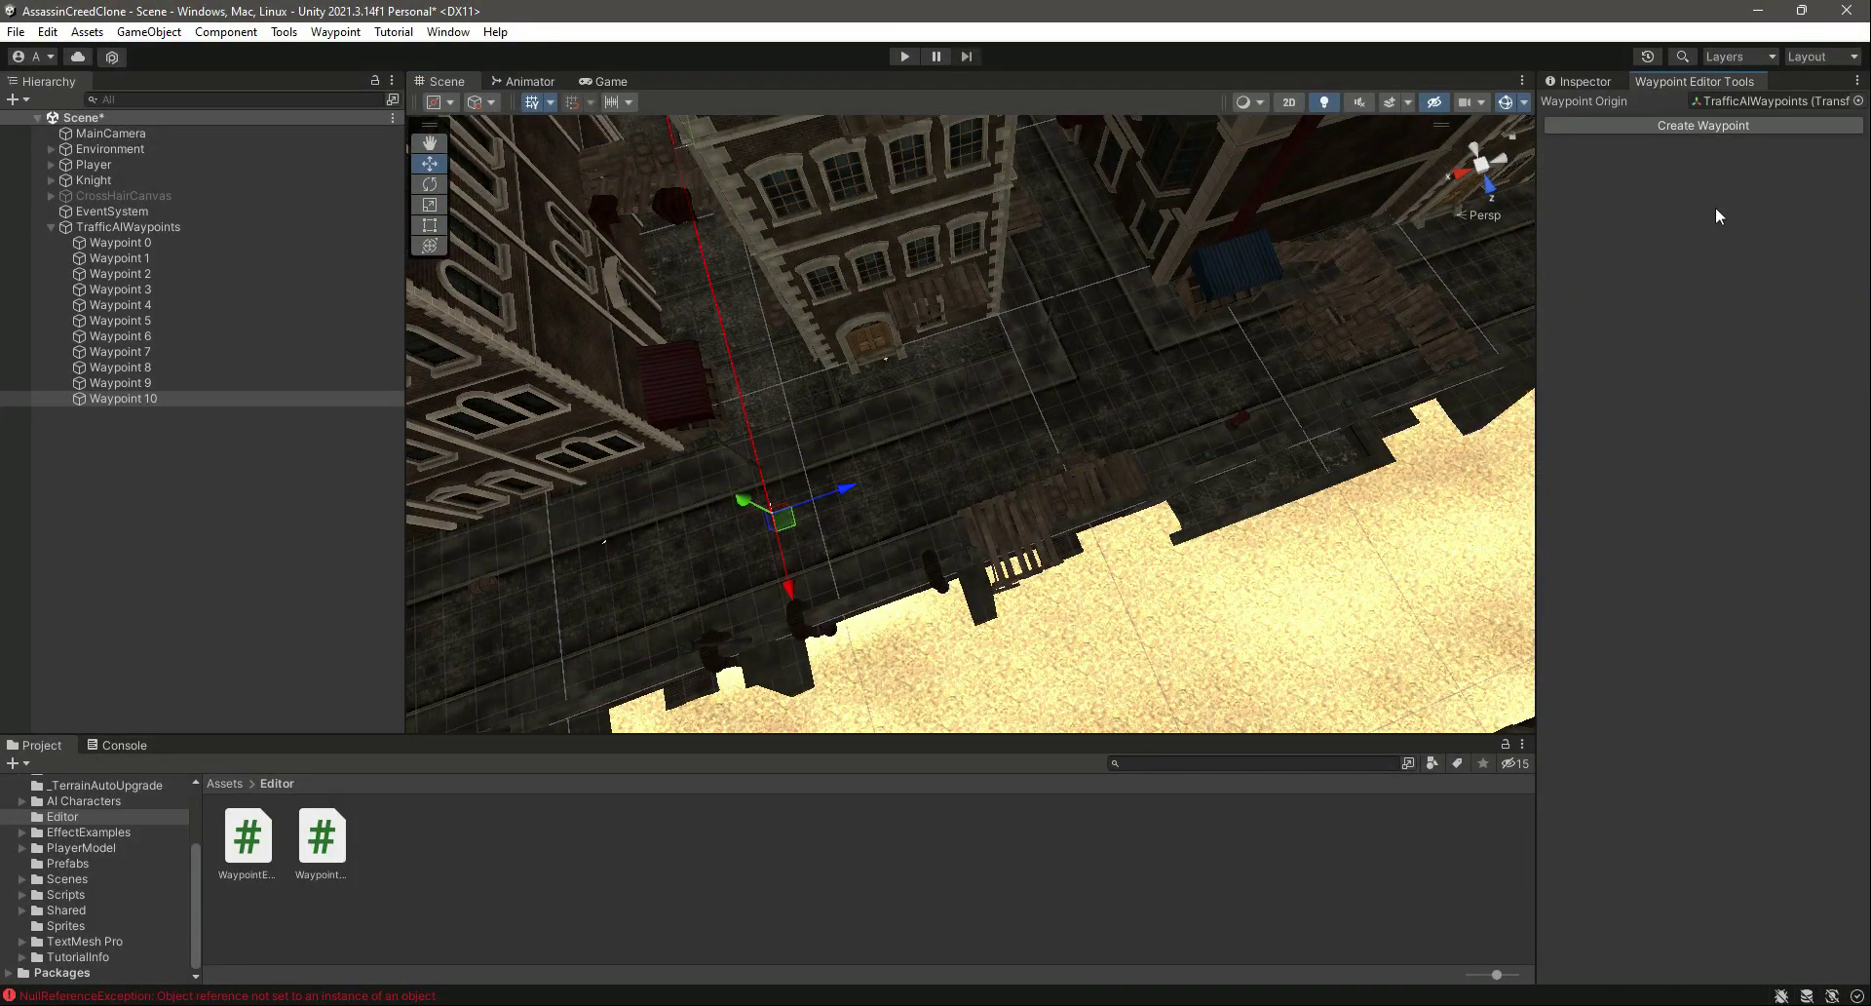
left_click(1669, 127)
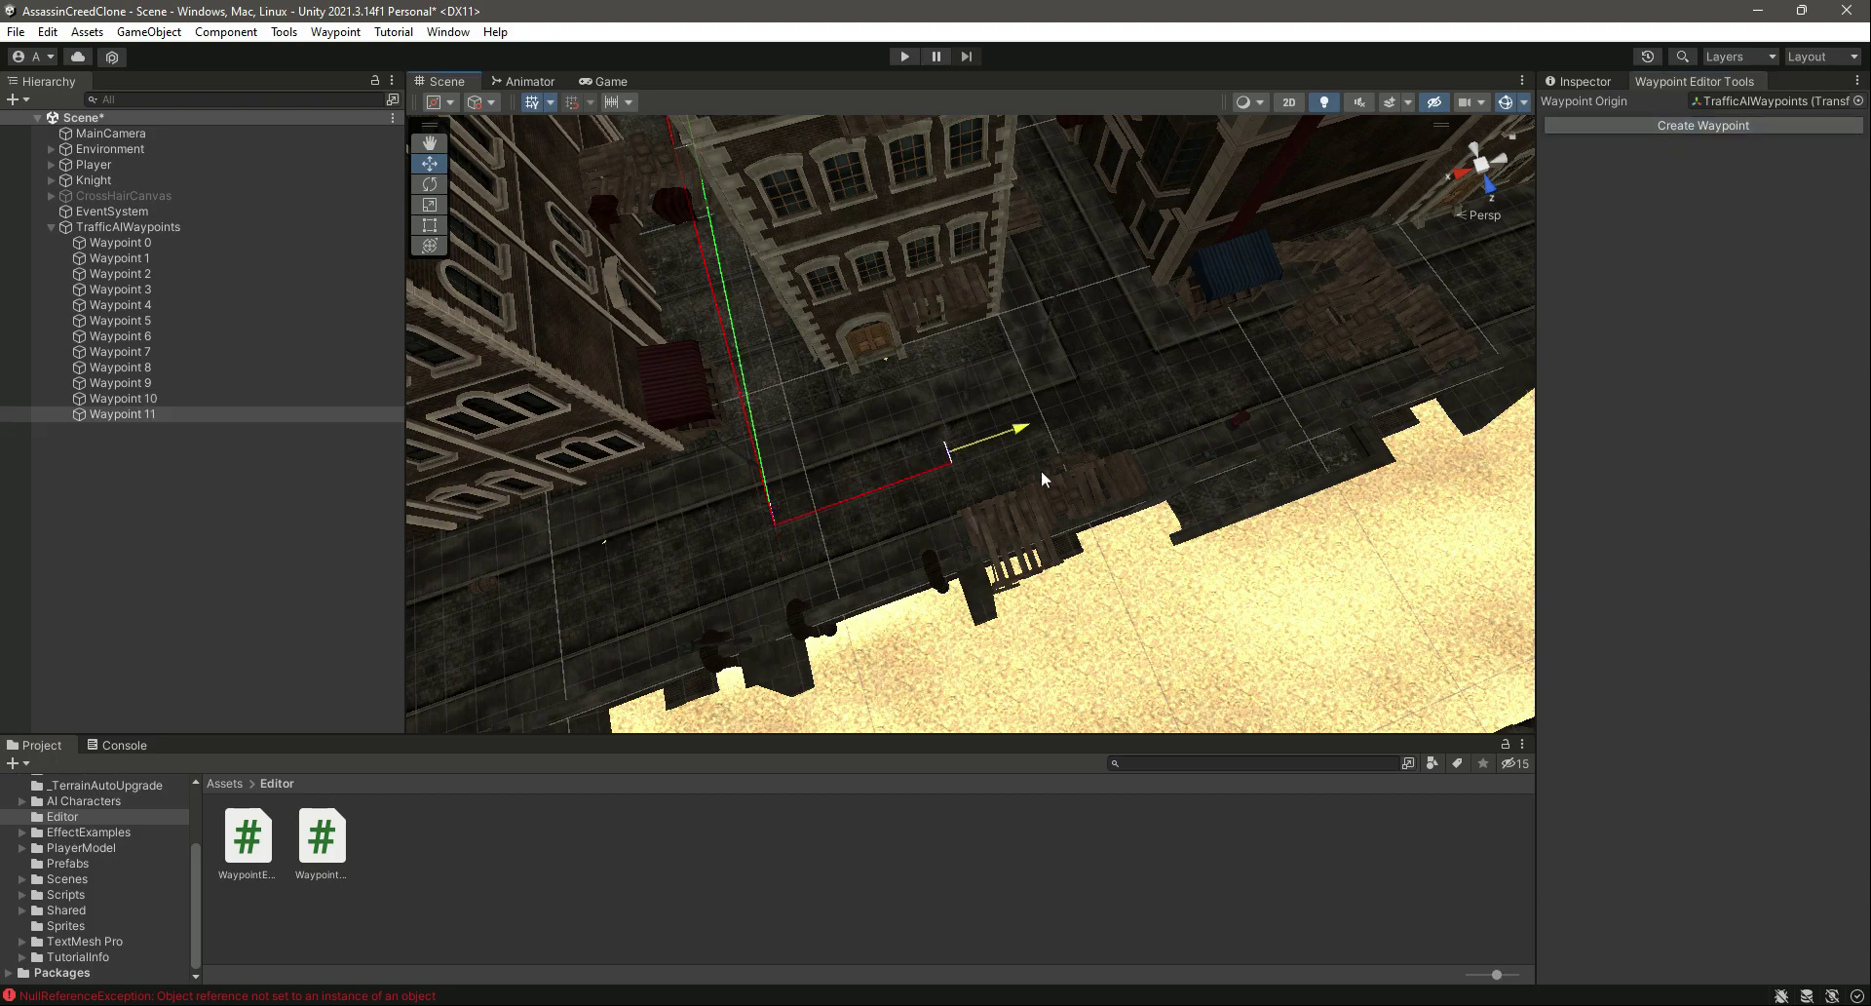
left_click_drag(1156, 448, 1232, 435)
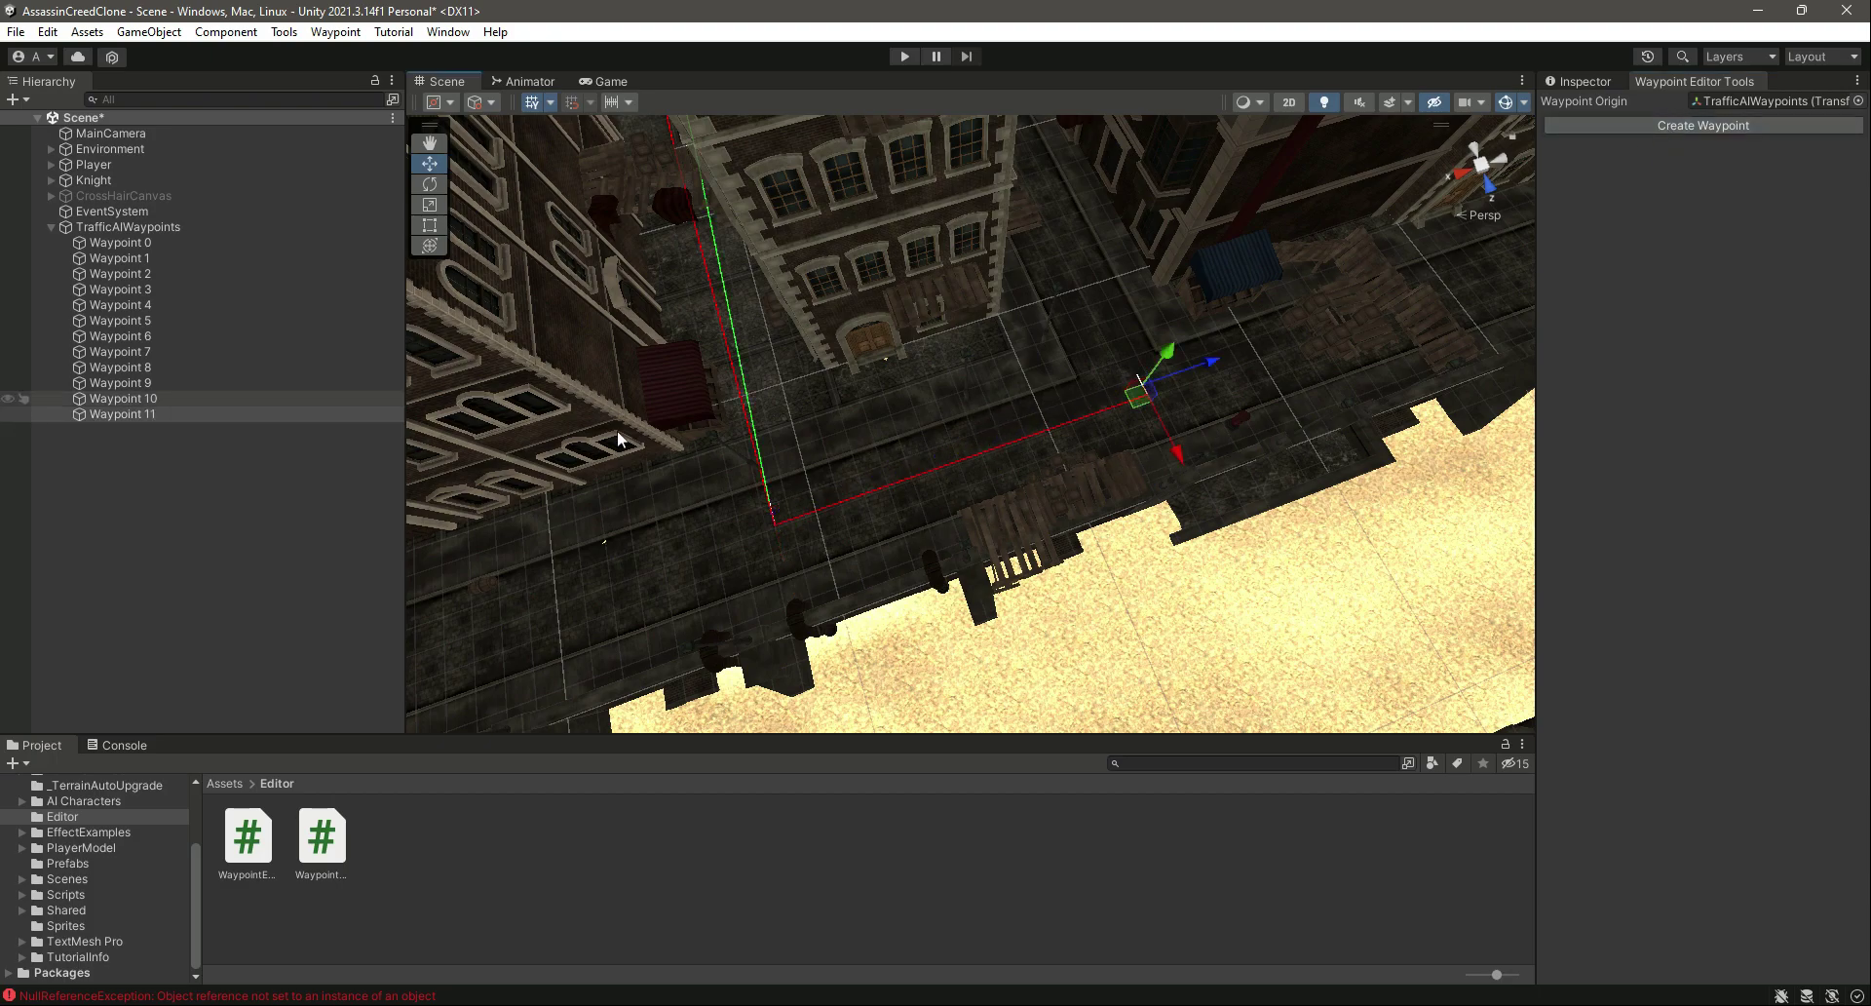
- Nudge Waypoint 10 slightly and rotate it diagonally across the turn from the alley onto the canal walkway
left_click(218, 401)
mouse_move(853, 491)
left_mouse_down()
mouse_move(893, 480)
mouse_move(856, 489)
left_mouse_up()
key("e")
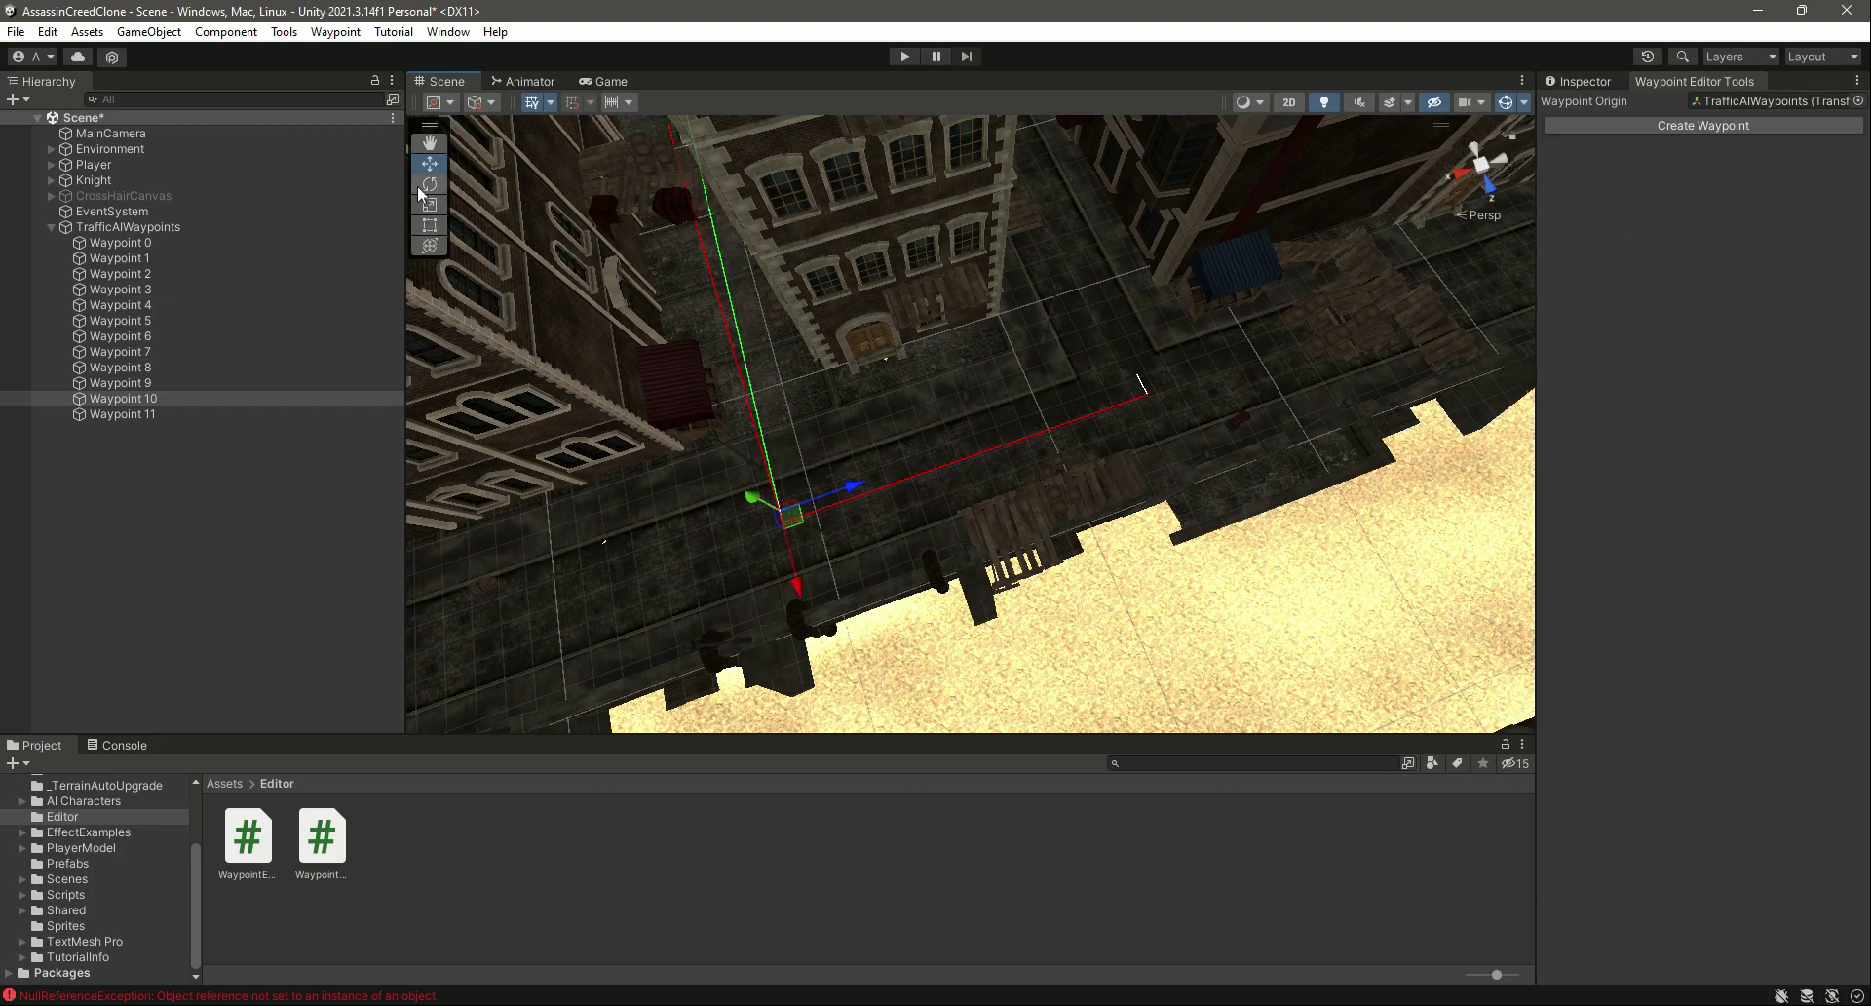
left_click_drag(815, 575, 468, 554)
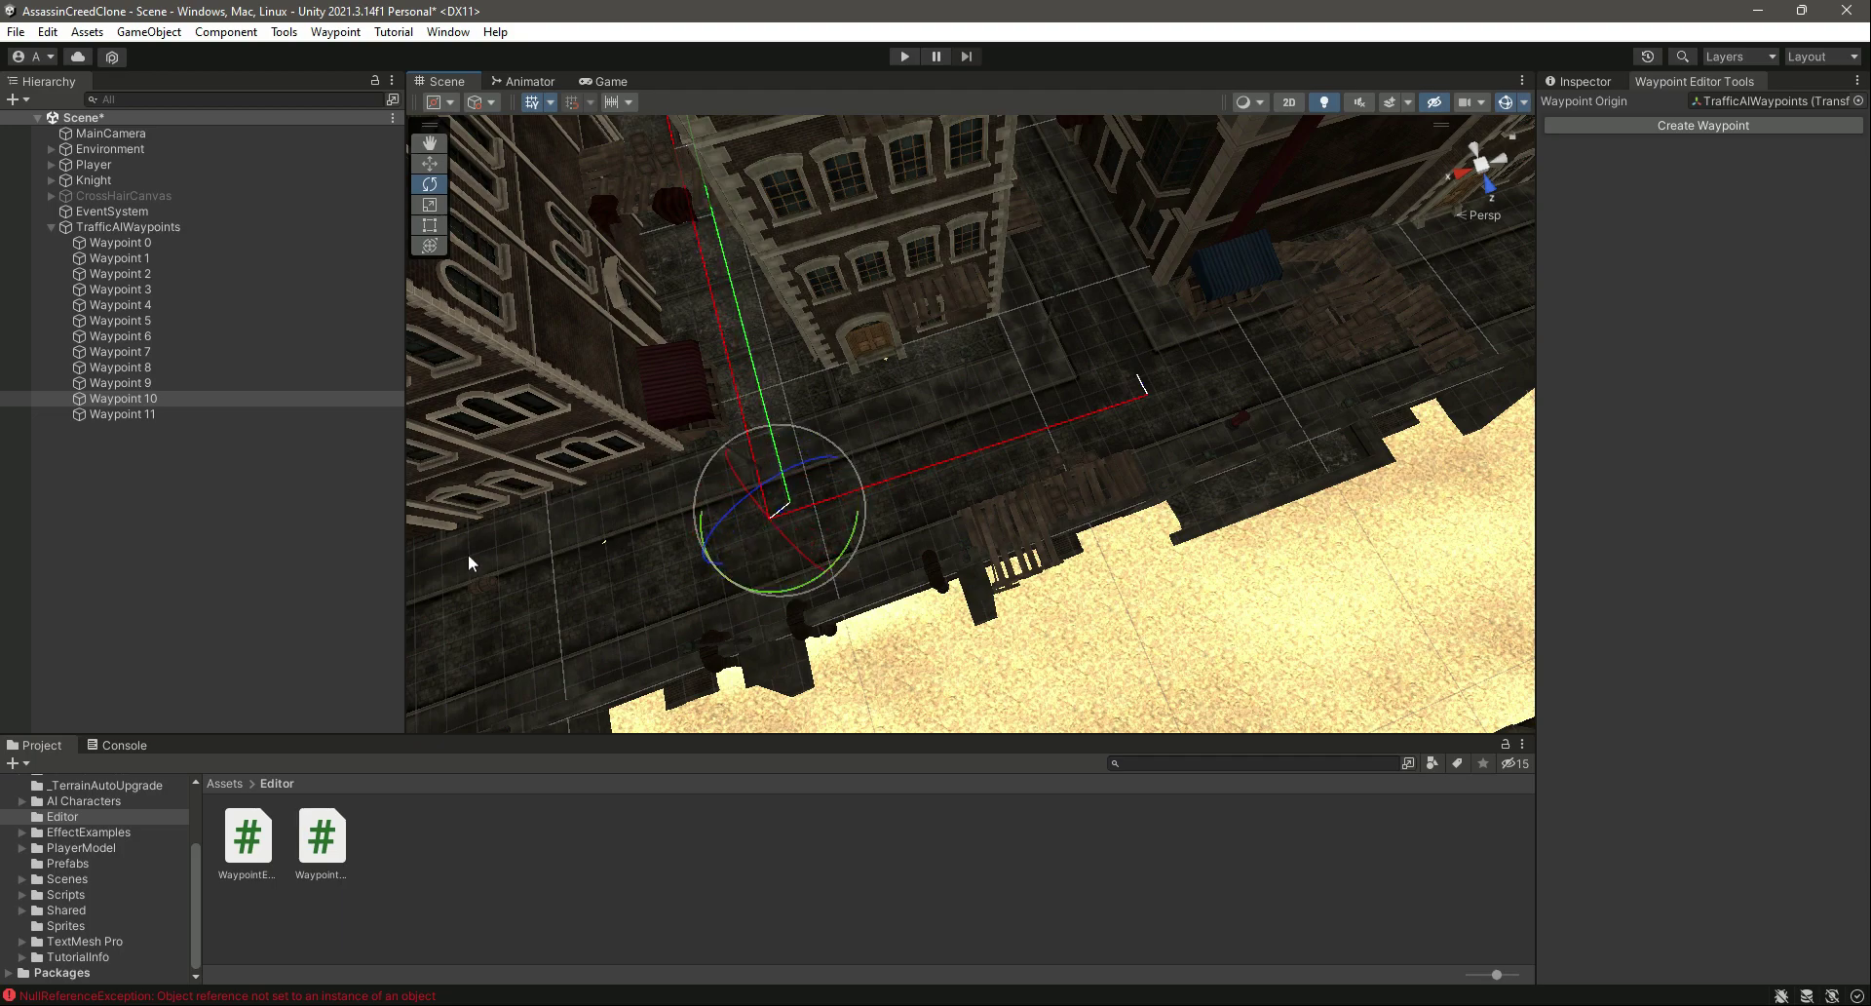
- Set Waypoint 11's Y rotation to -180 and return to the Move tool
left_click(154, 414)
right_click_drag(1492, 543, 1013, 512)
key("d")
left_click(431, 165)
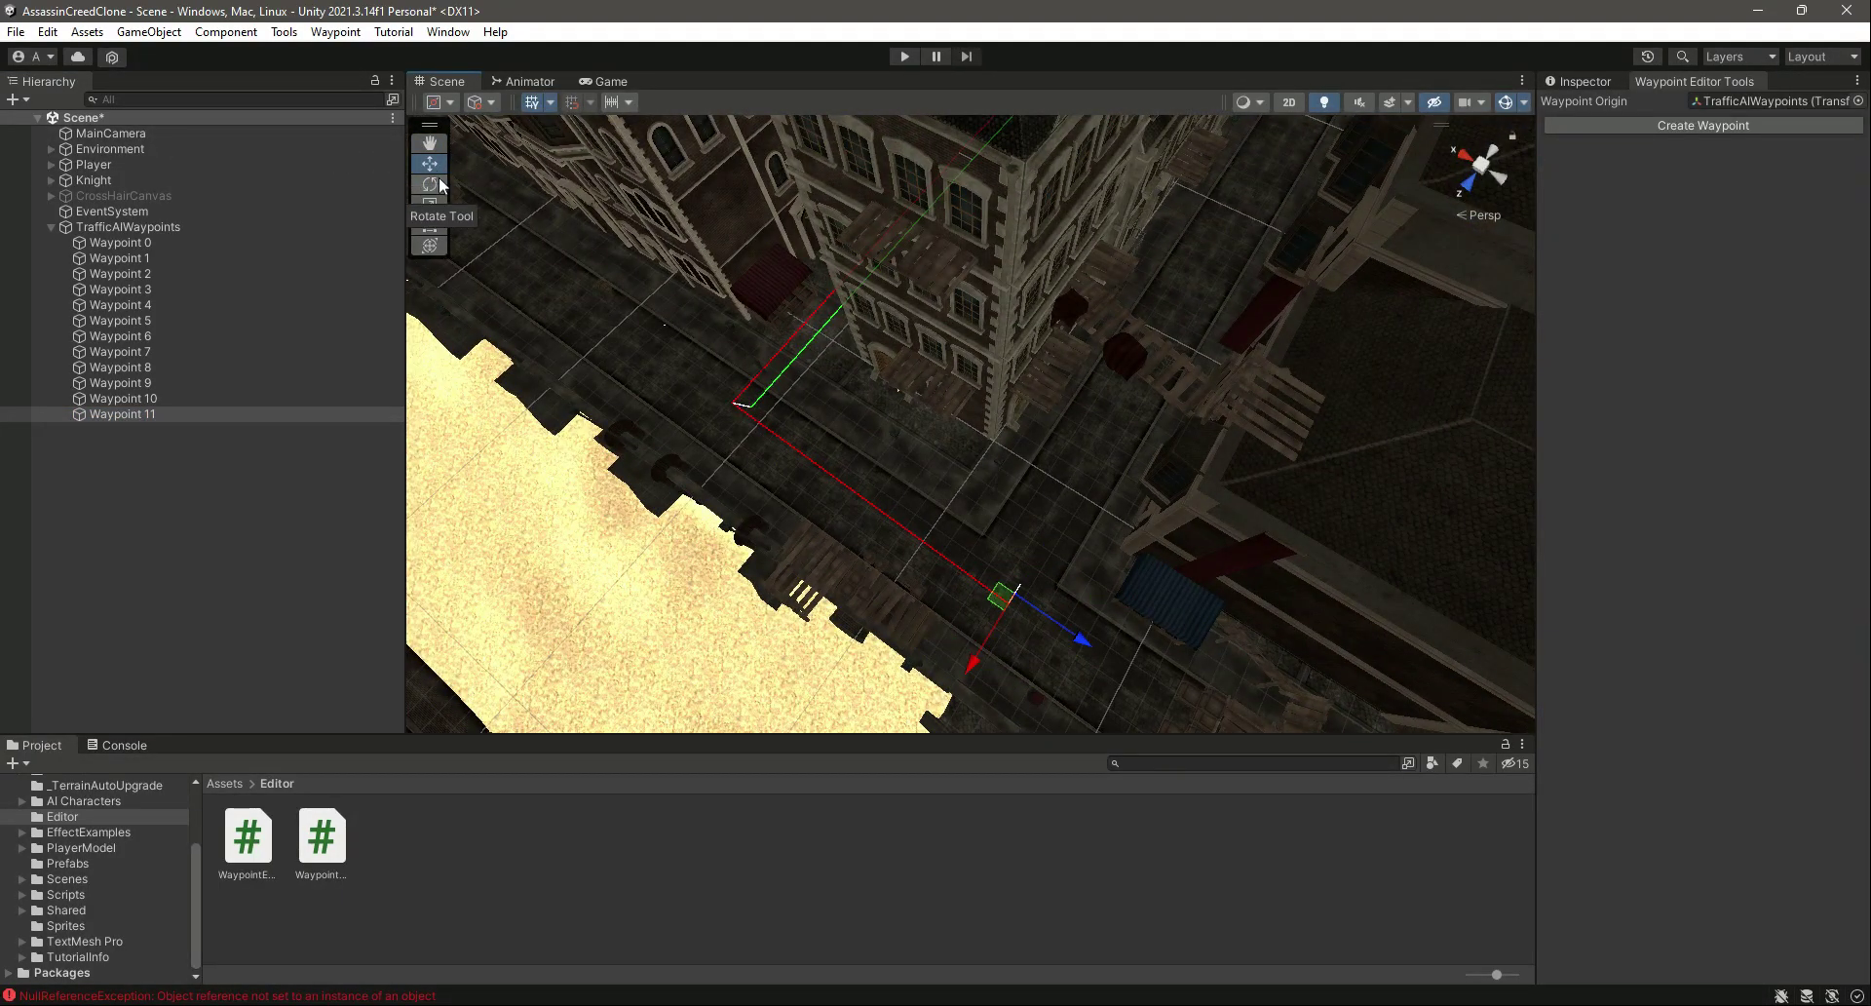
left_click(433, 184)
left_click(1608, 84)
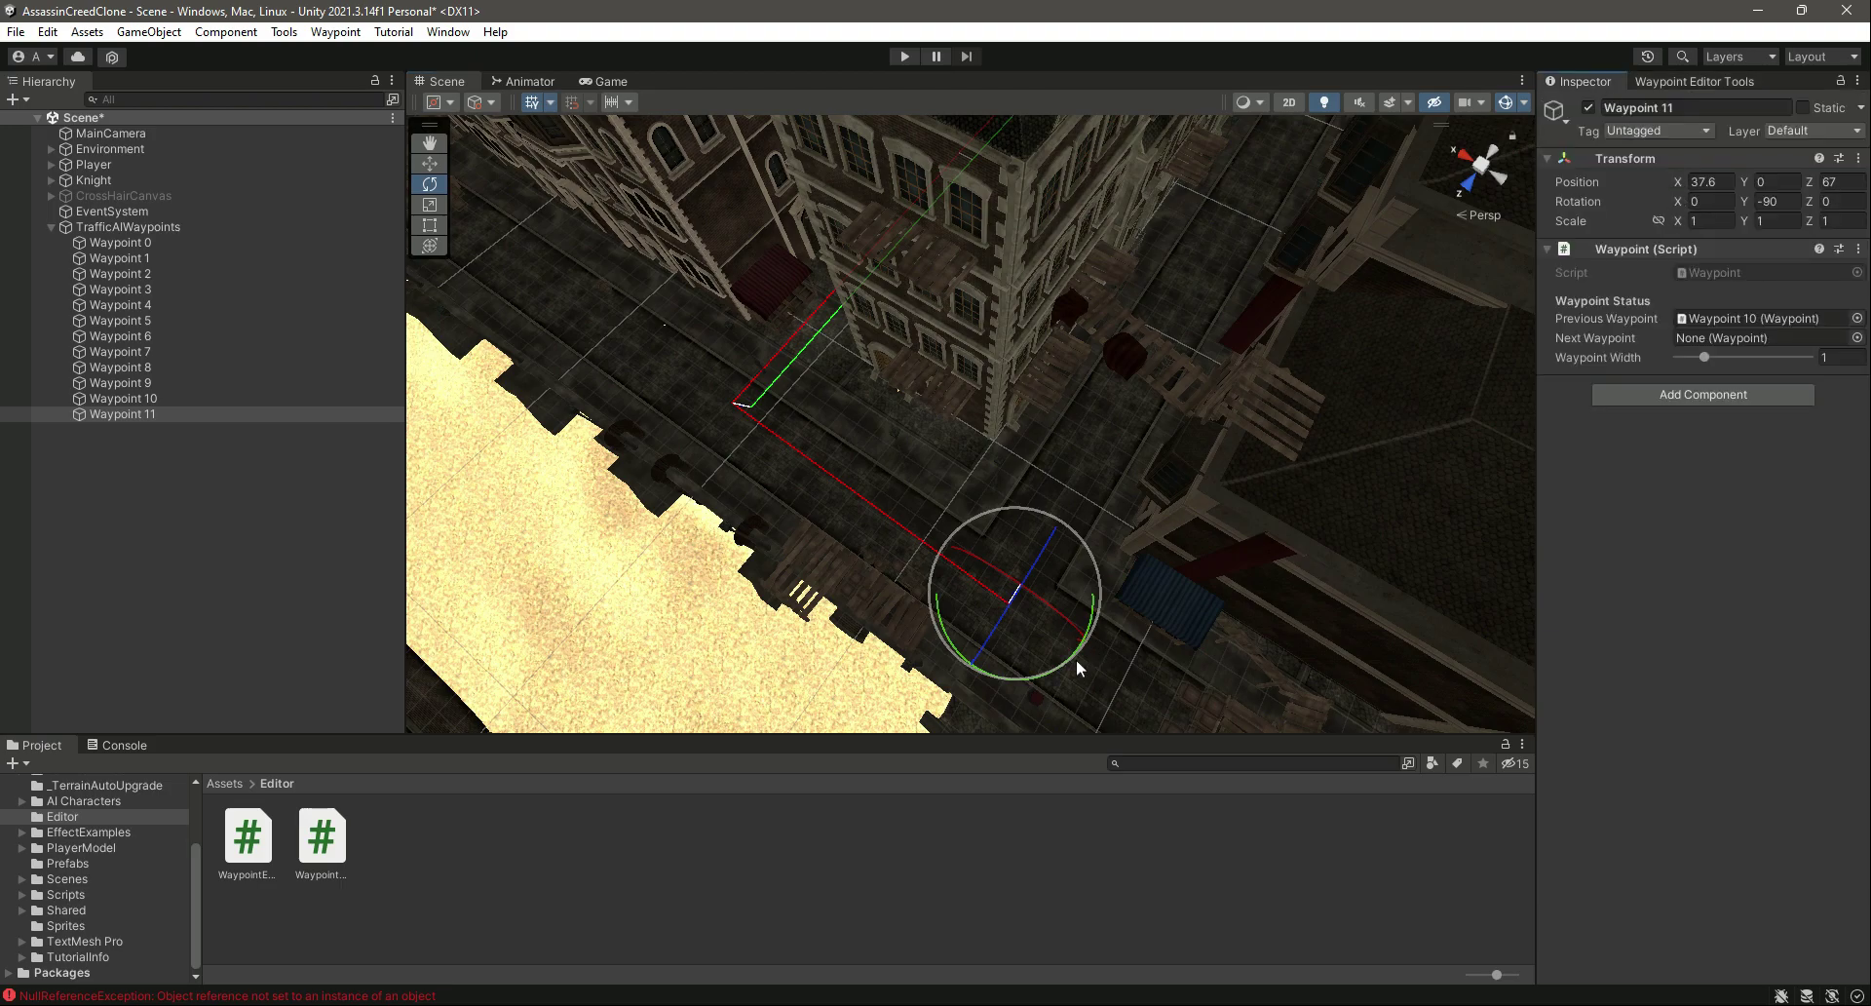
left_click_drag(1091, 612, 1121, 468)
left_click(1792, 201)
type("-180")
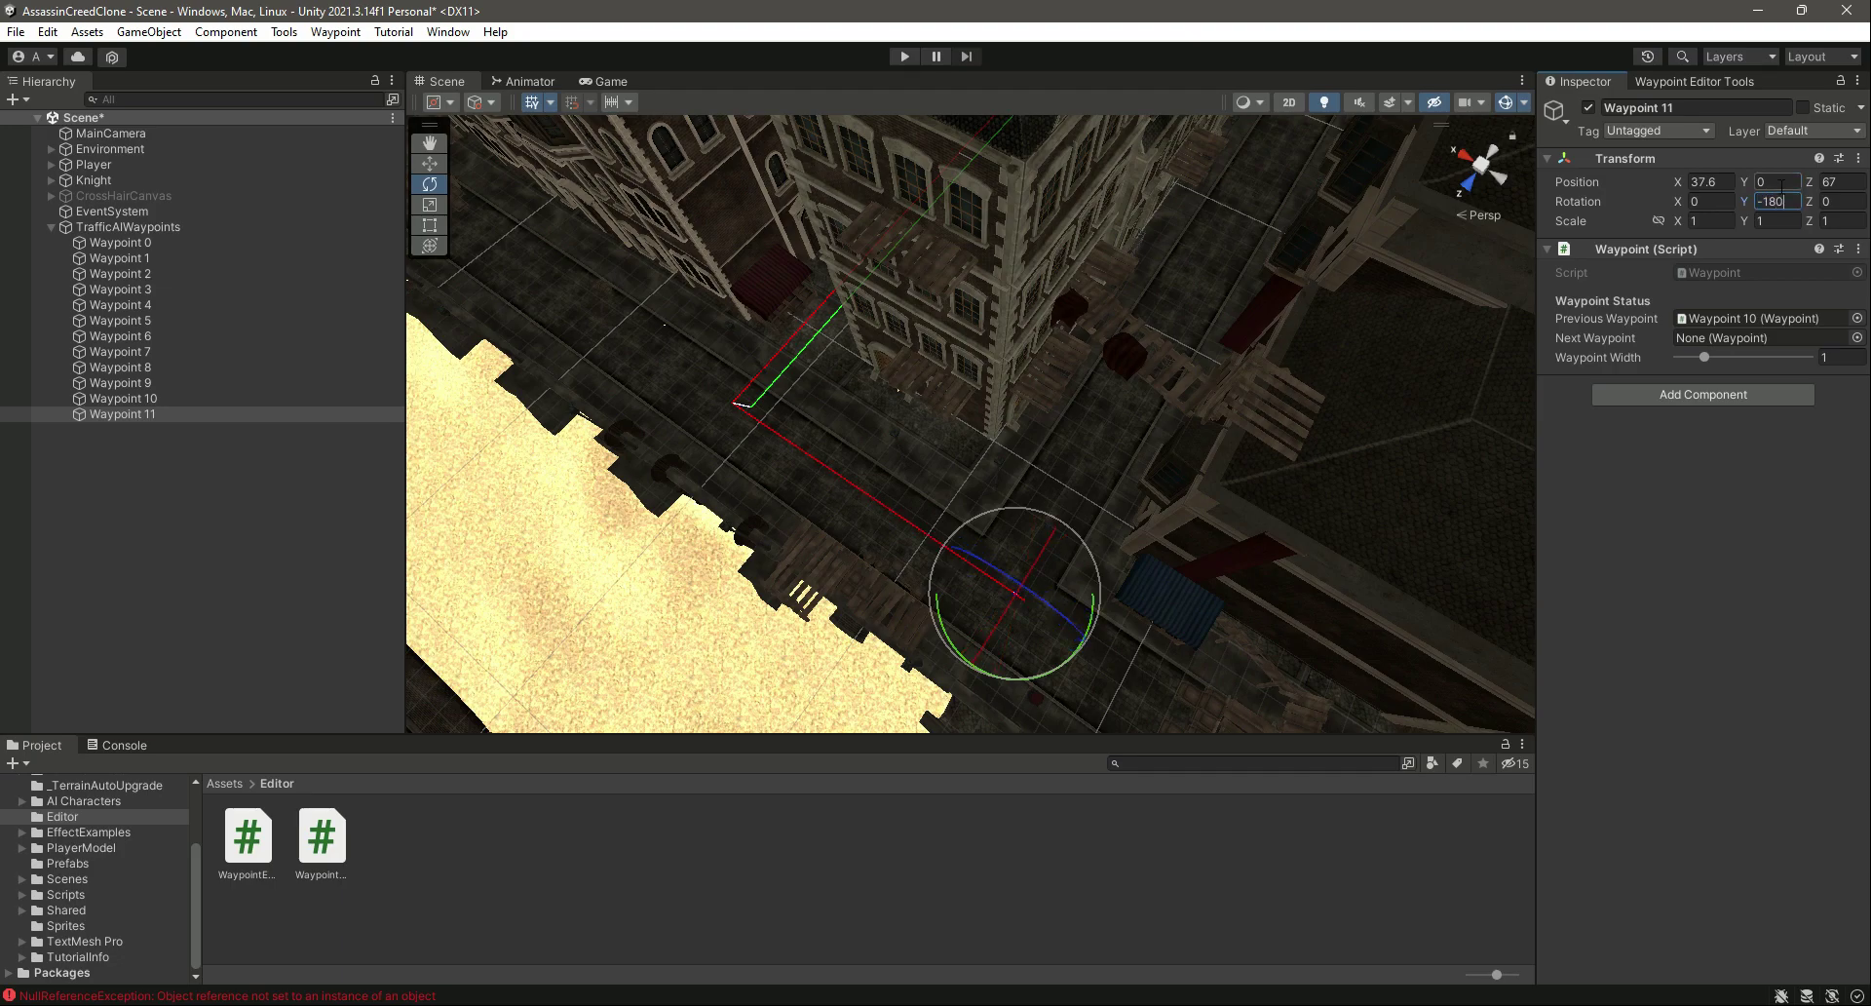
left_click(433, 165)
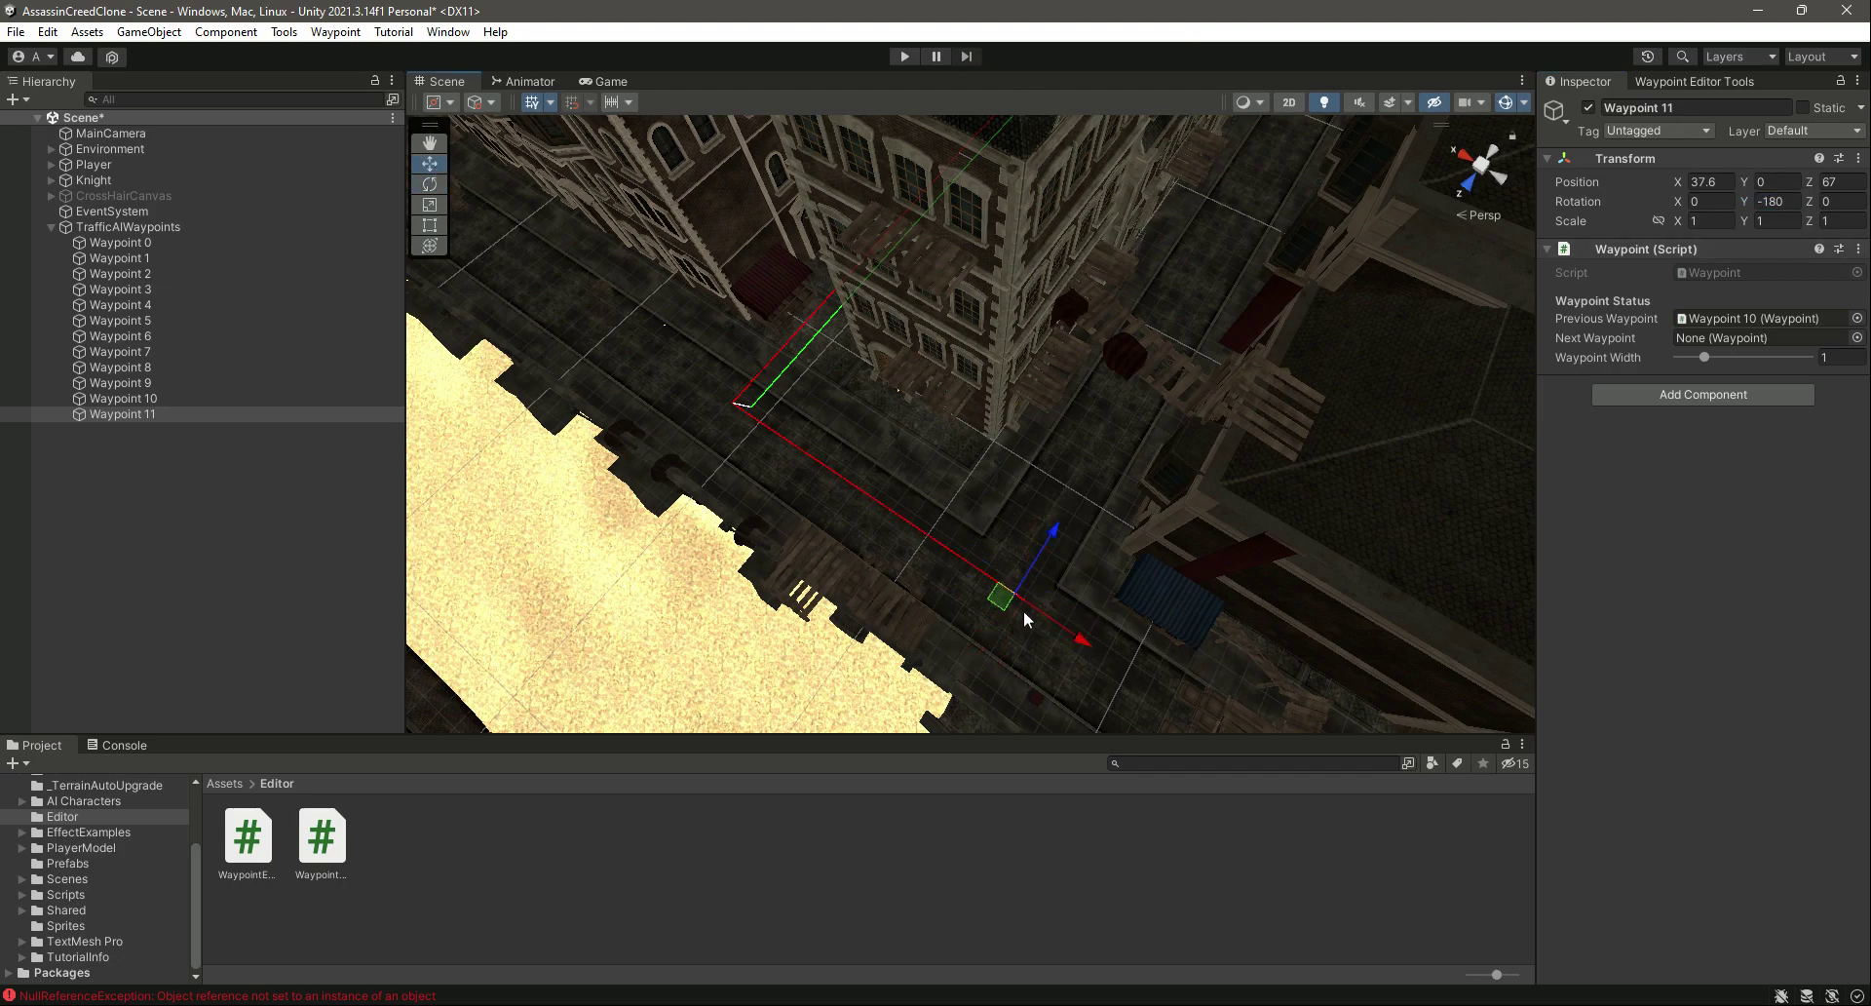
- Create Waypoint 12 and move it forward up the street away from the canal
mouse_move(1052, 538)
left_mouse_down()
mouse_move(1085, 487)
mouse_move(1056, 536)
left_mouse_up()
left_click(1662, 124)
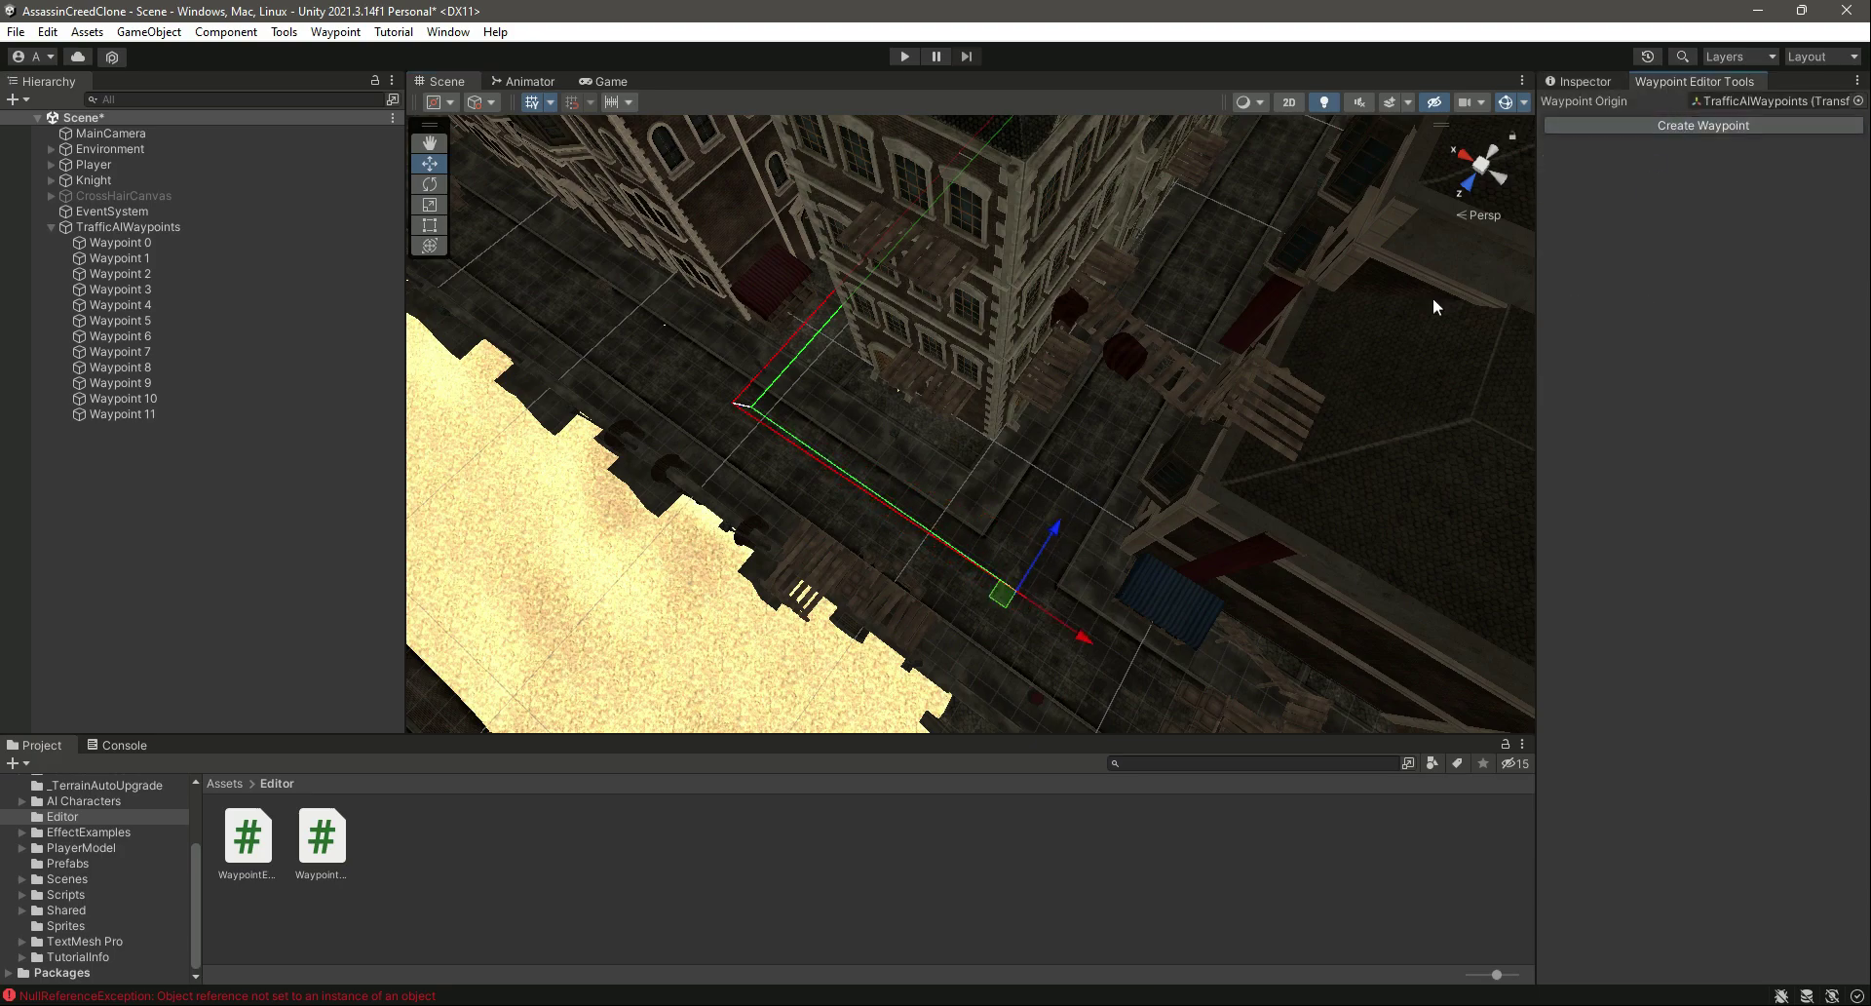
left_click_drag(1054, 530, 1230, 232)
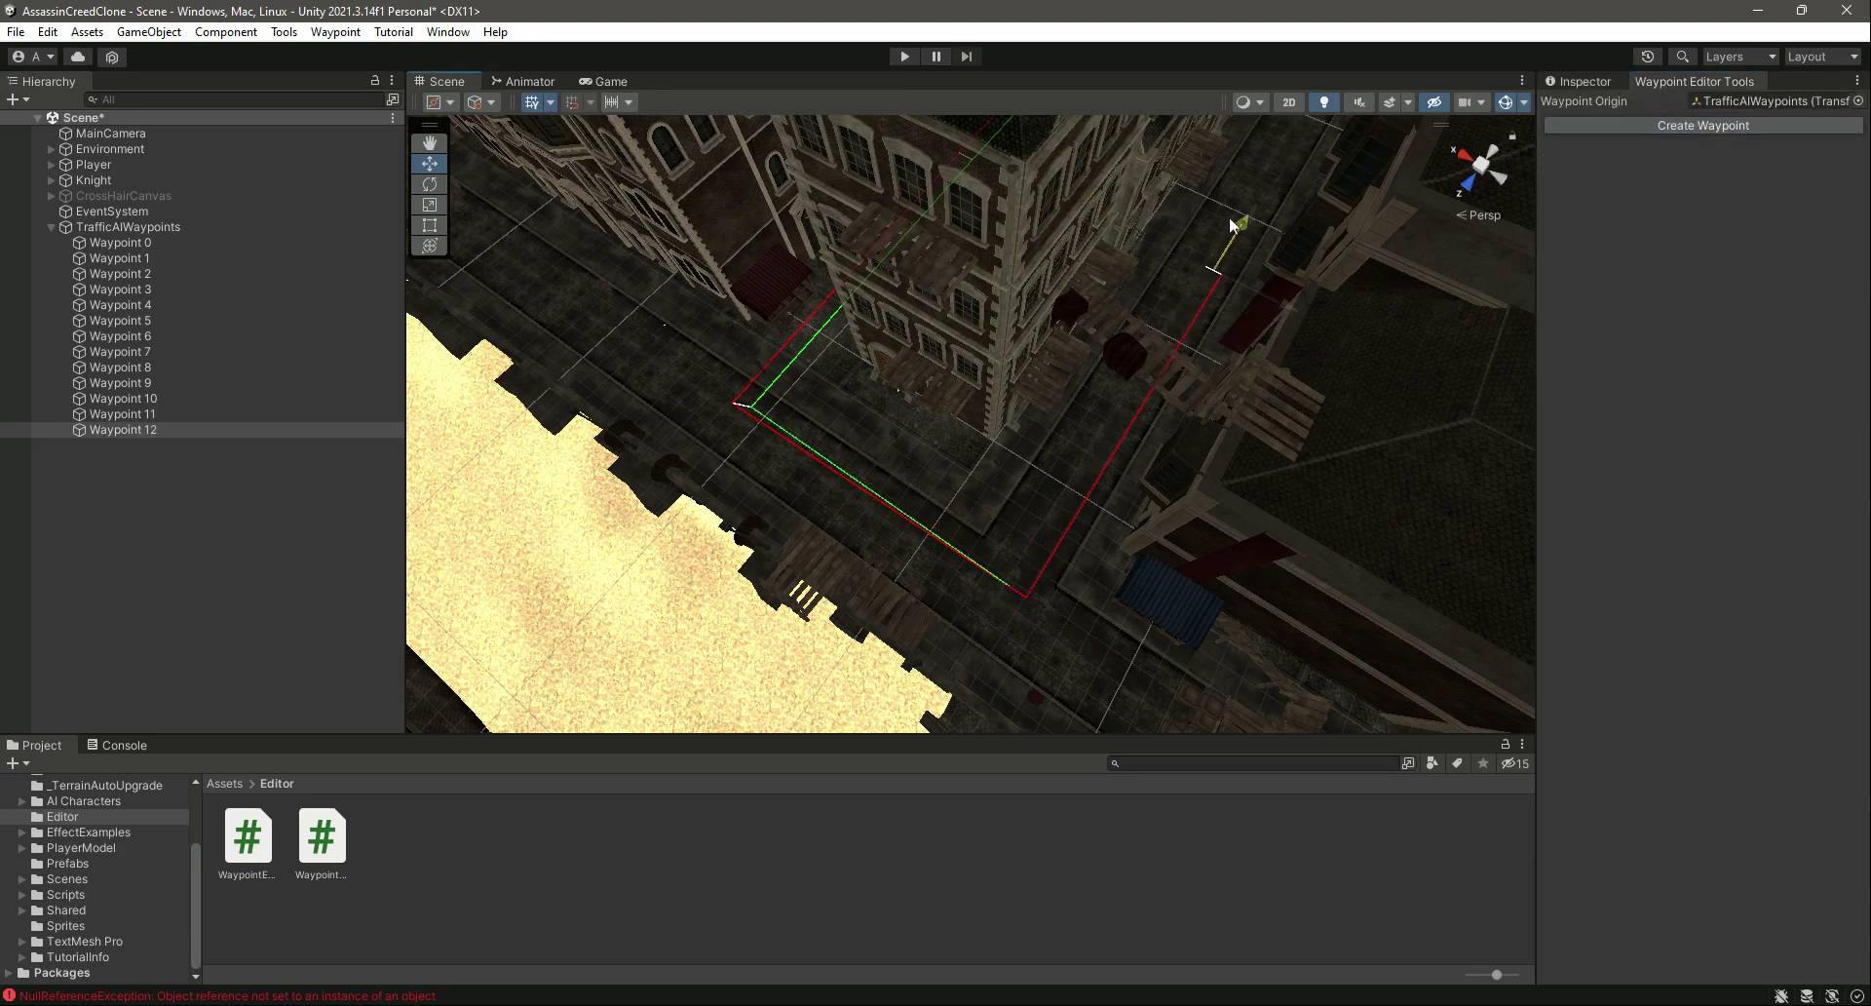
- Nudge Waypoint 11 slightly and rotate it diagonally across the corner between the canal walkway and the street
left_click(123, 413)
left_click_drag(1056, 529, 1053, 534)
left_click(430, 185)
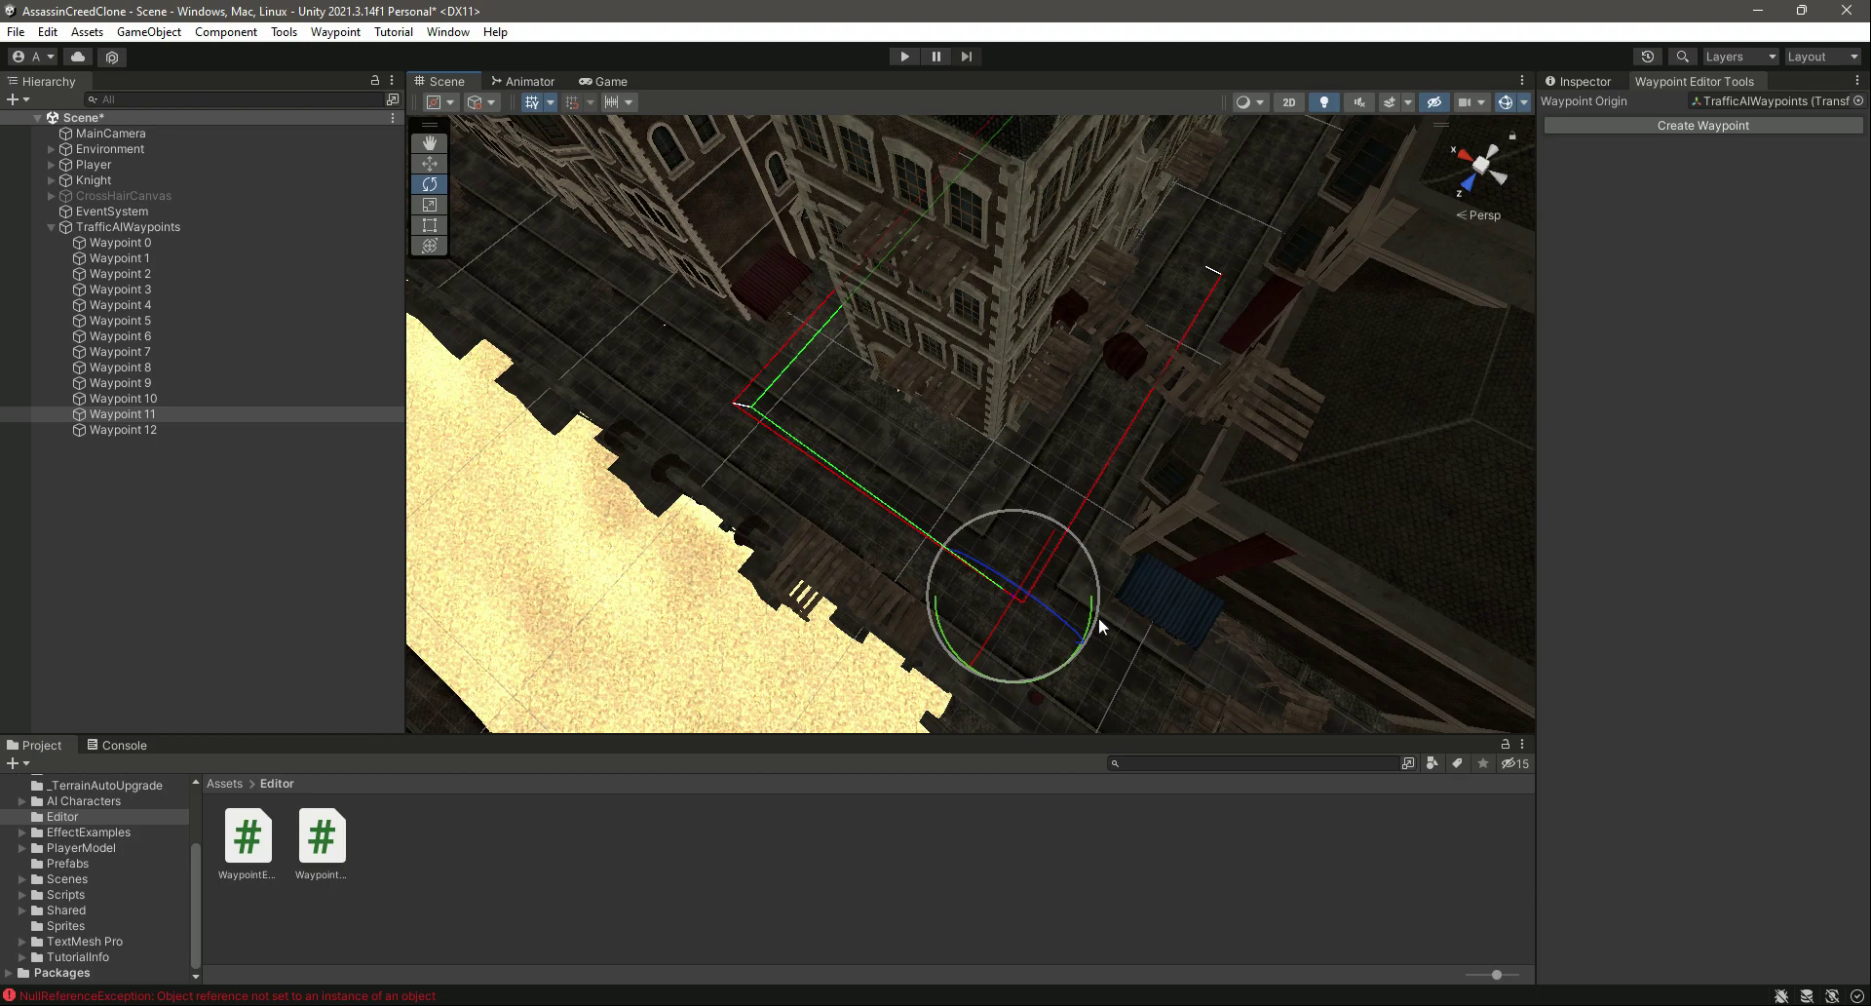
left_click_drag(1097, 620, 794, 727)
- Create Waypoint 13 after Waypoint 12 and move it down the street to the corner of the open square
left_click_drag(1343, 481, 93, 414, "alt")
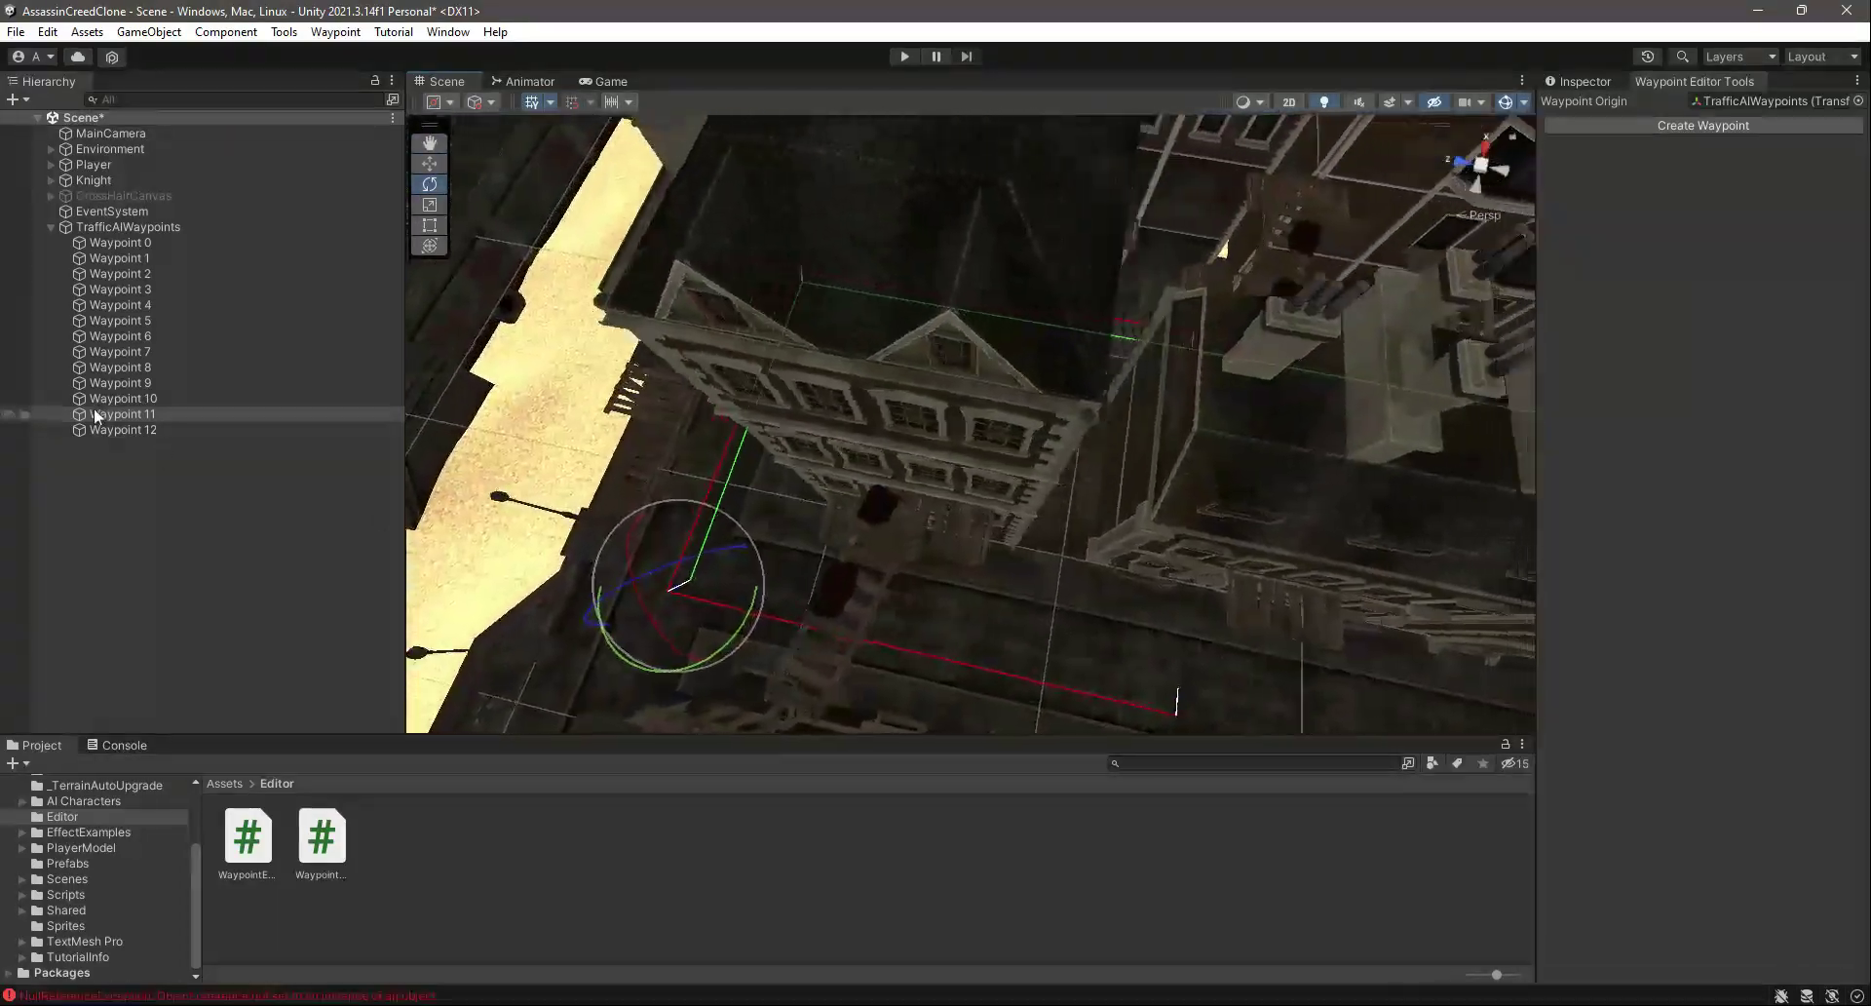
left_click(127, 431)
right_click_drag(971, 507, 1082, 544)
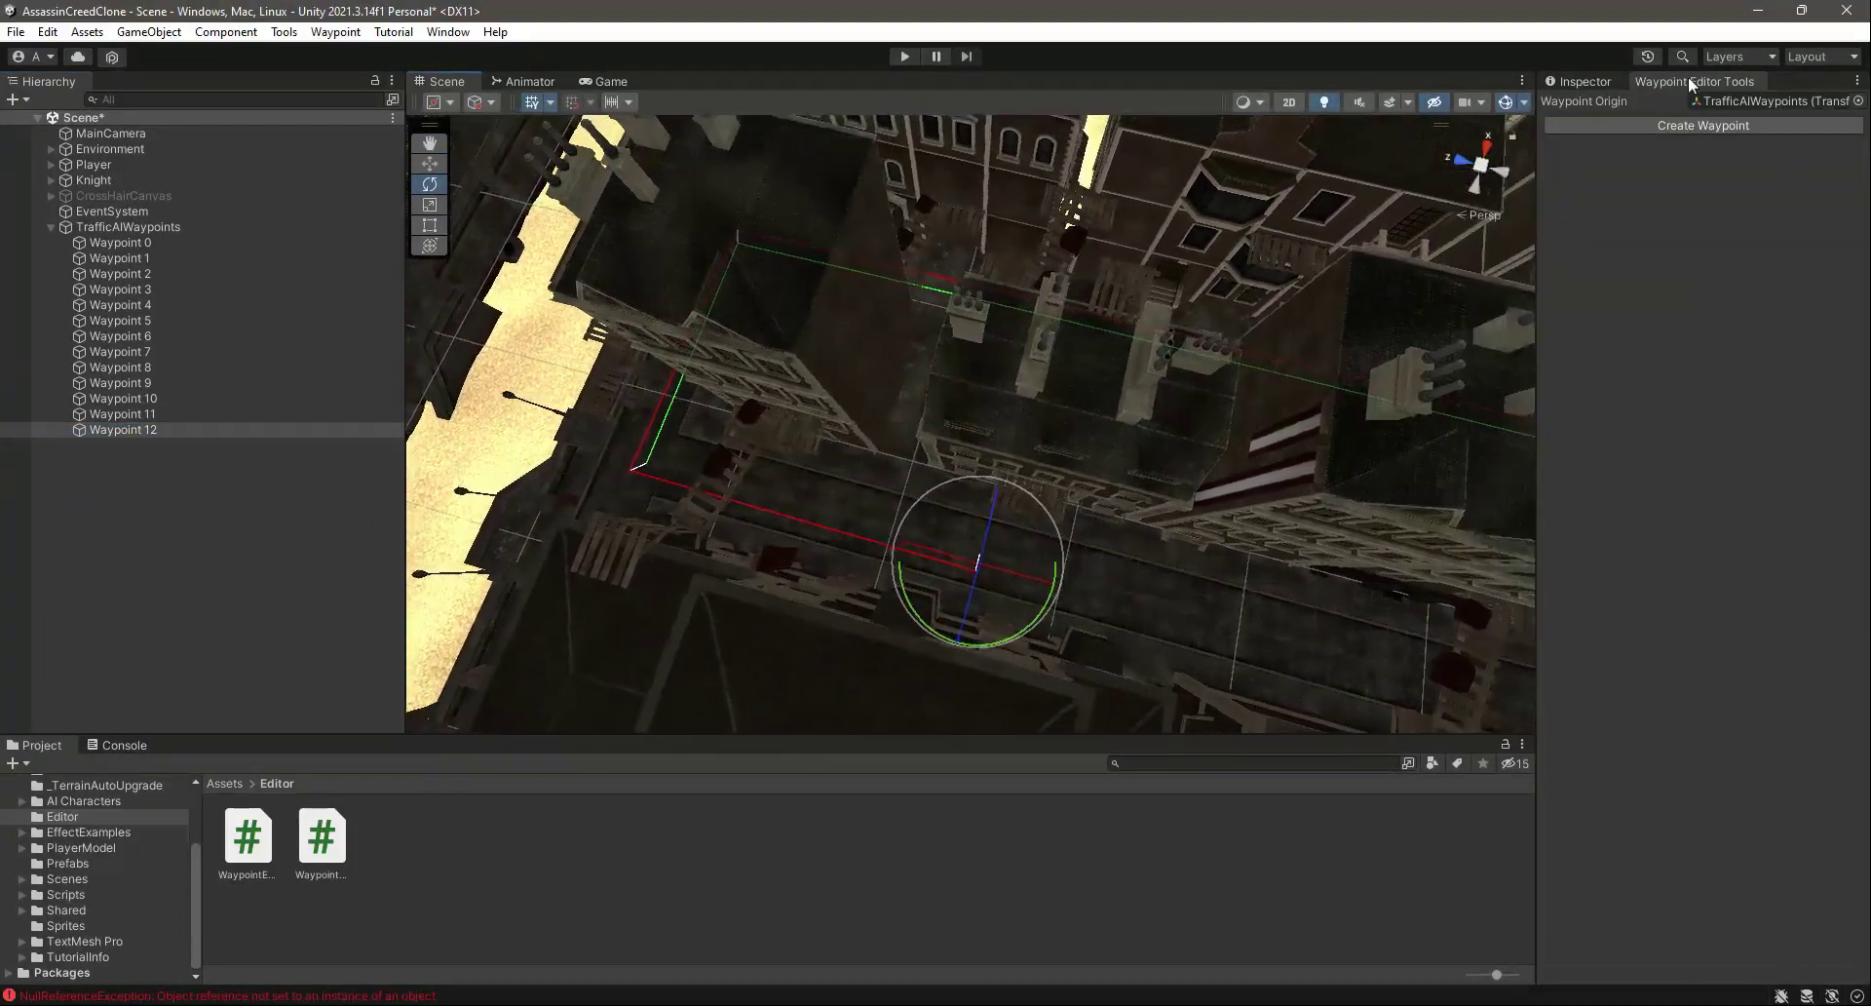
left_click(1682, 125)
left_click(430, 165)
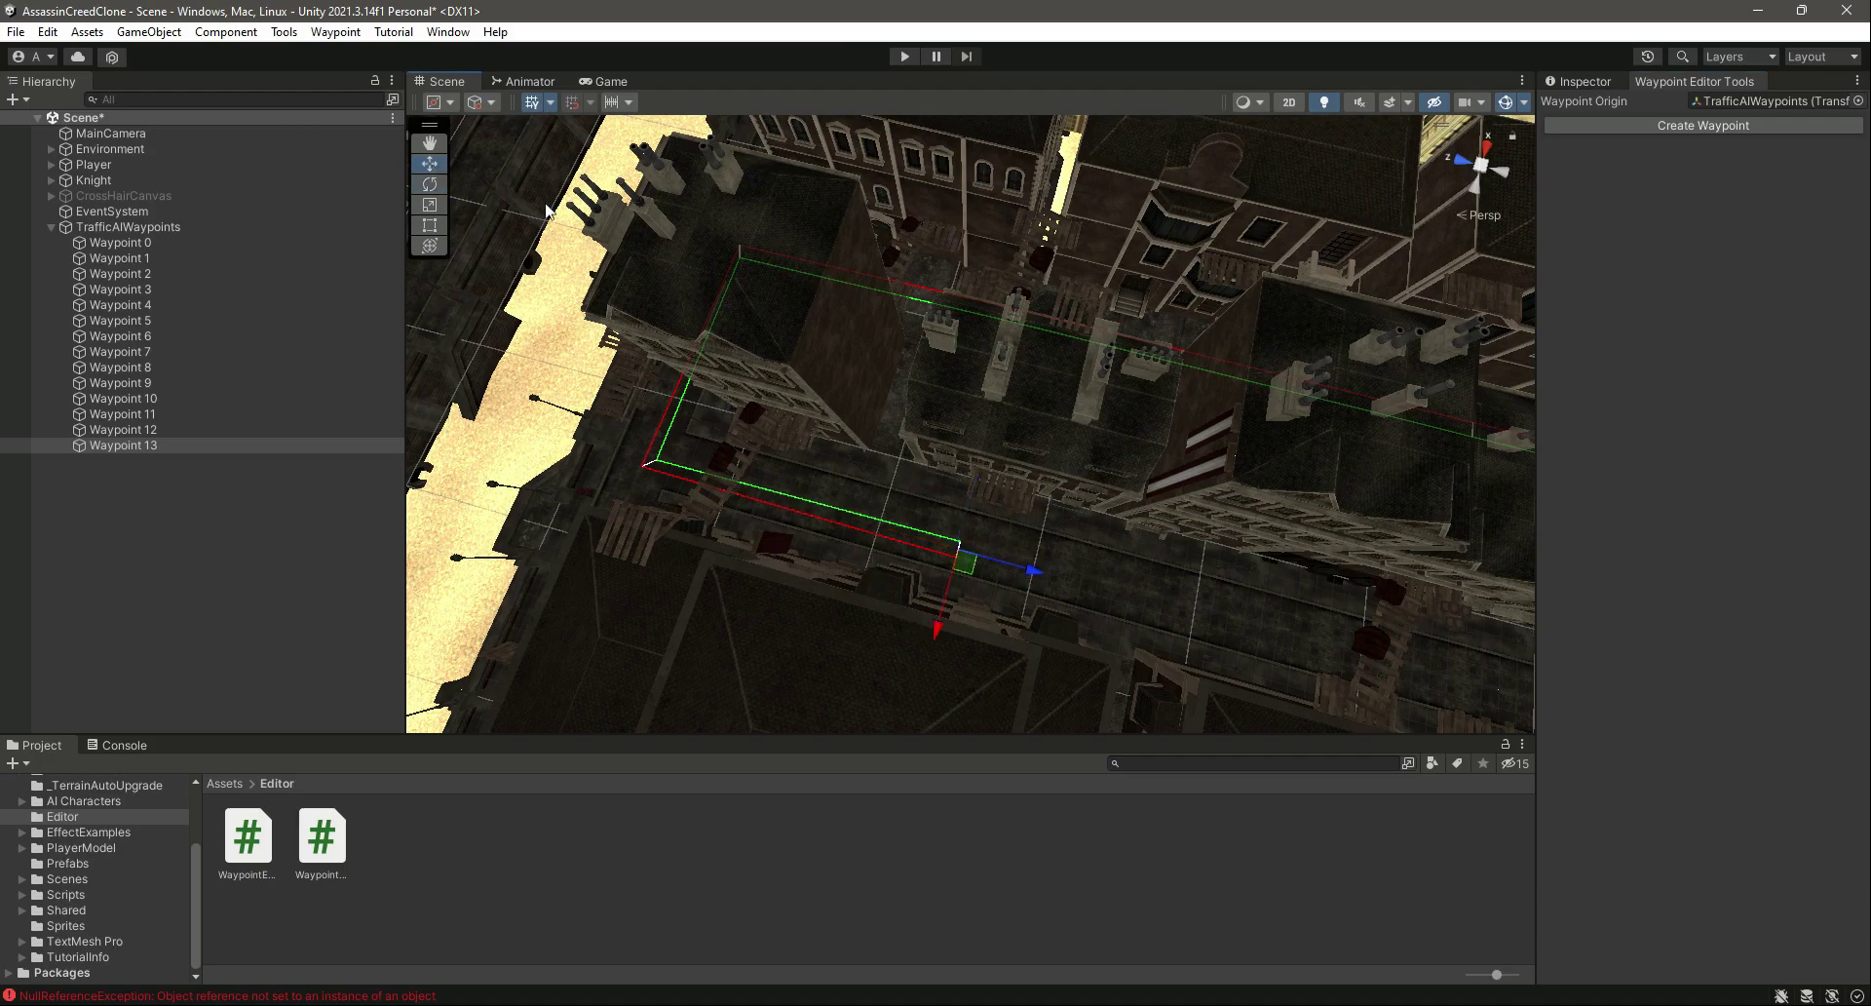
left_click_drag(1038, 572, 1493, 630)
left_click_drag(1033, 616, 1684, 123, "alt")
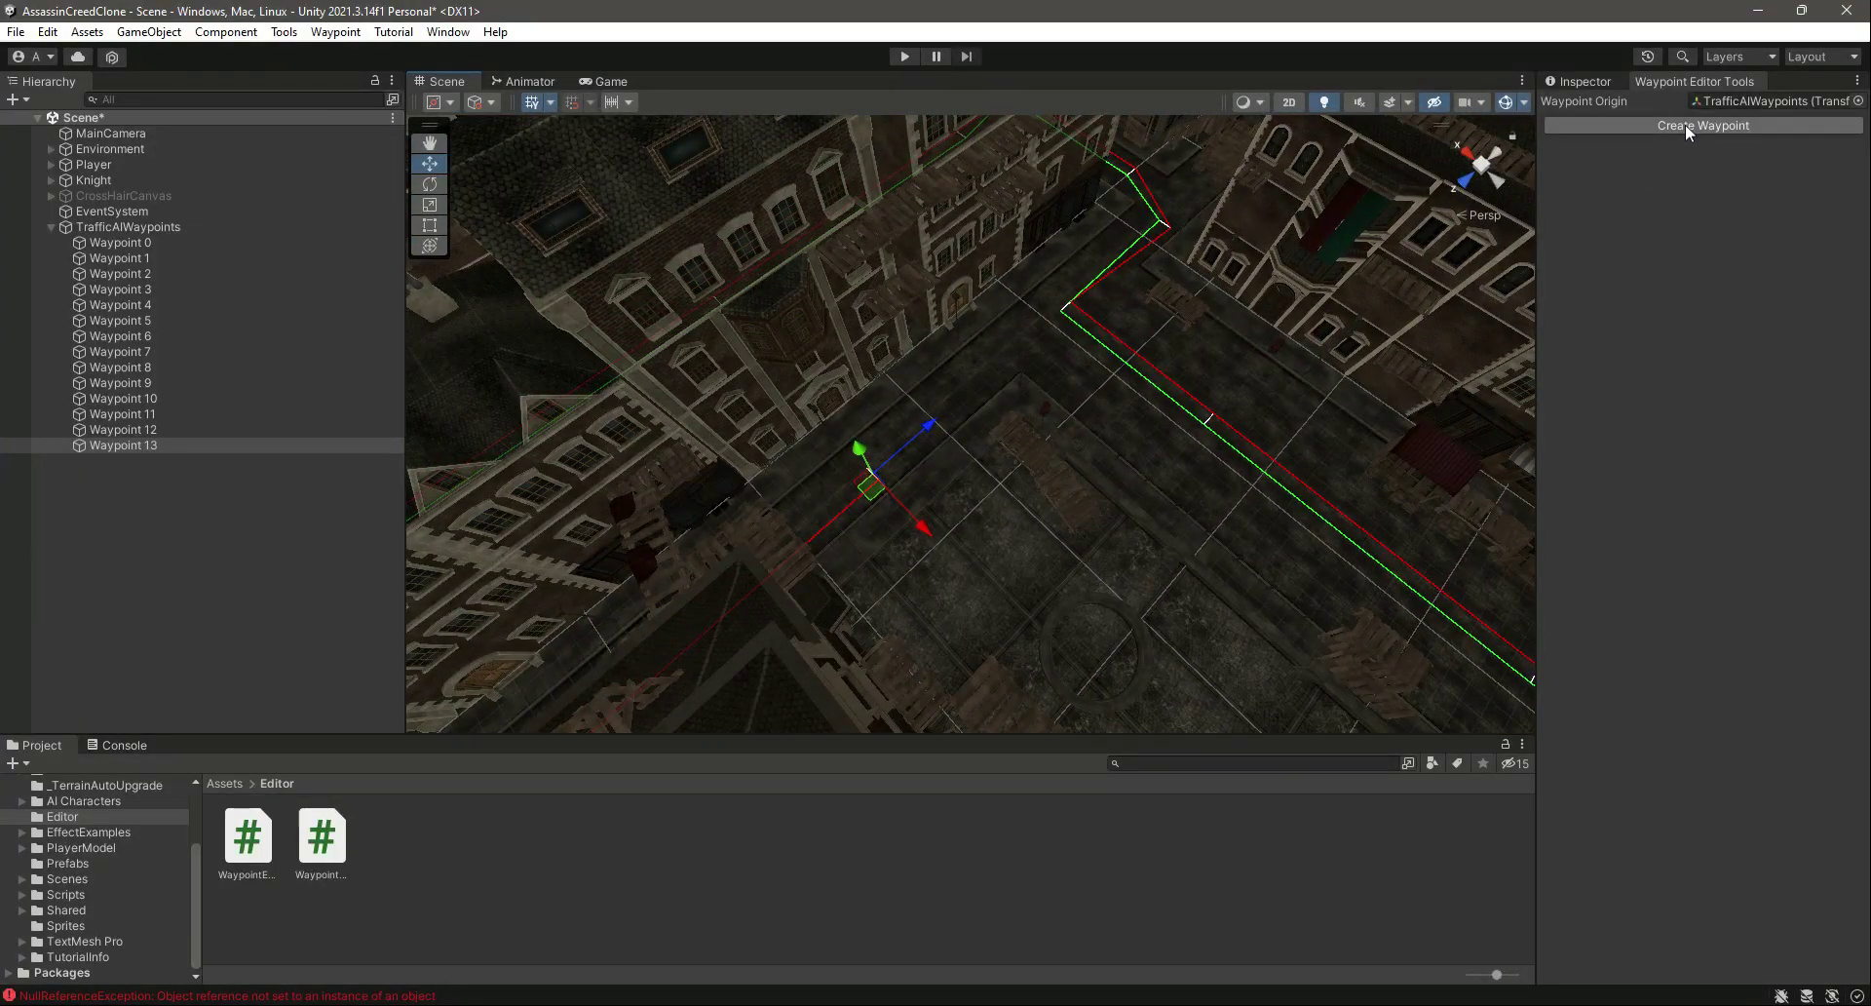
- Create Waypoint 14 just ahead of Waypoint 13, at about Z 12.71, and set its Y rotation to -90
left_click(1686, 124)
left_click_drag(944, 413, 990, 394)
left_click(440, 184)
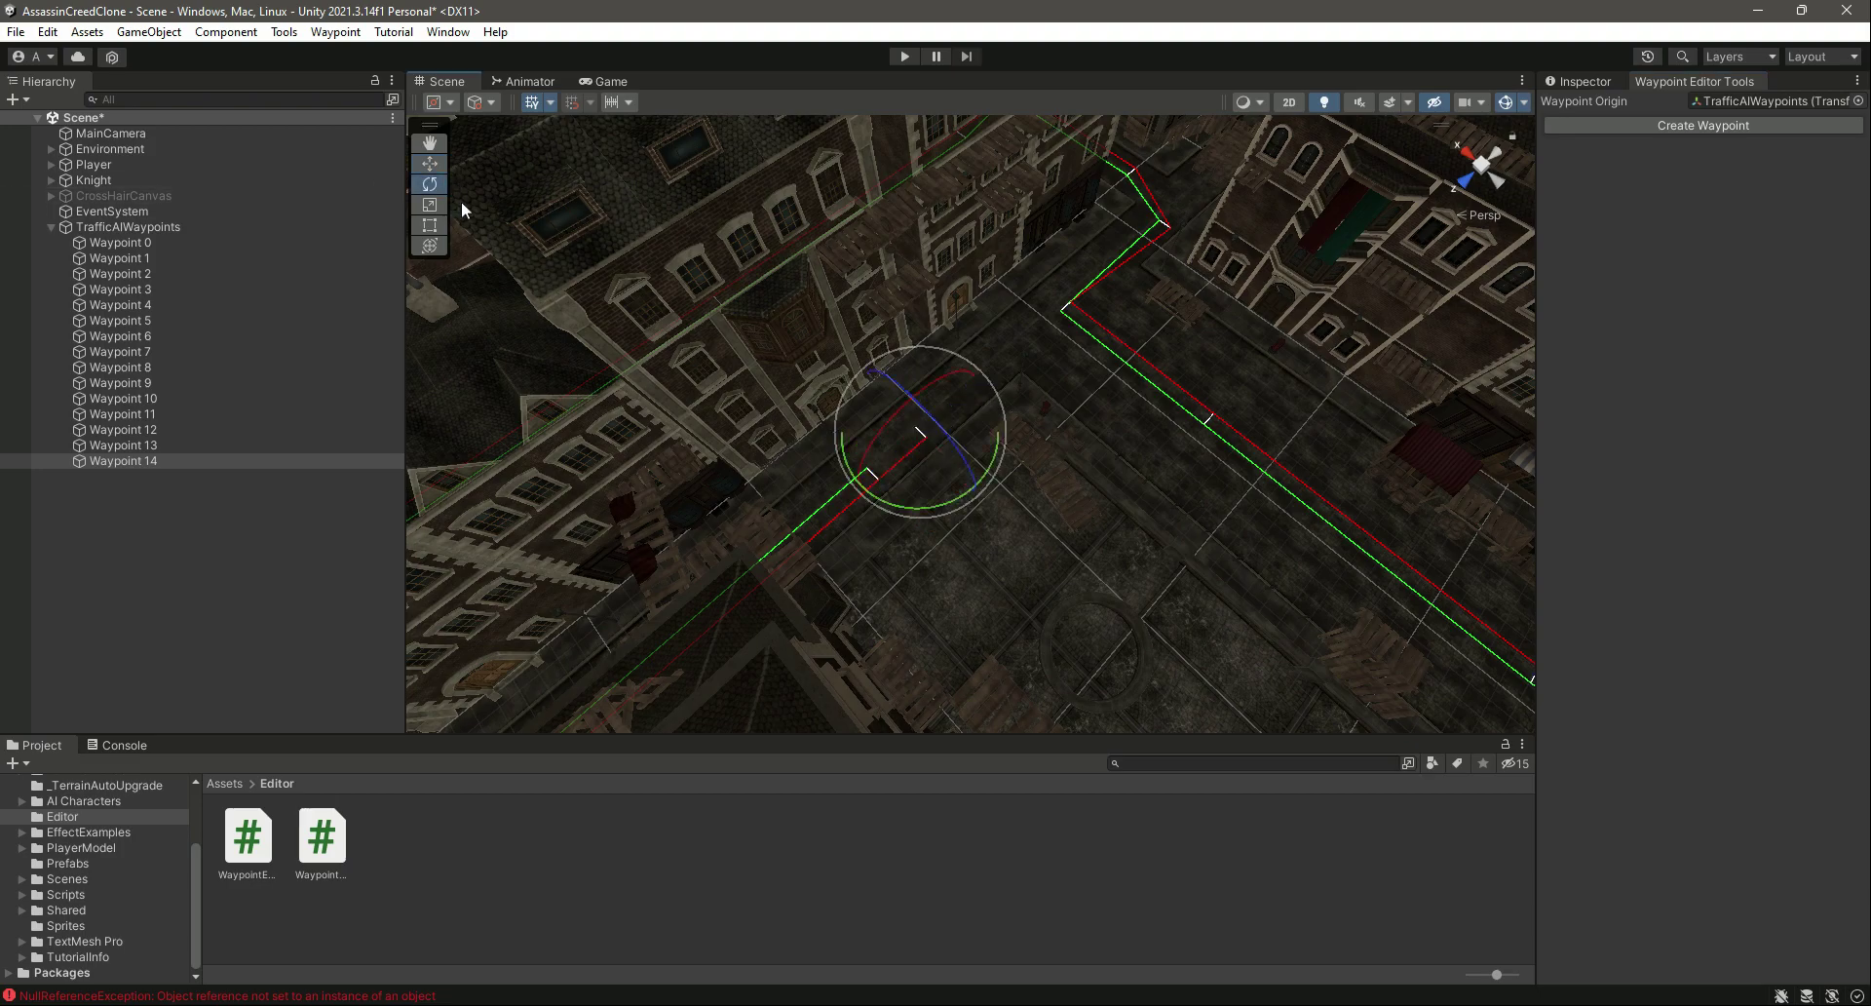
left_click_drag(967, 500, 692, 528)
left_click(1606, 82)
left_click(1768, 201)
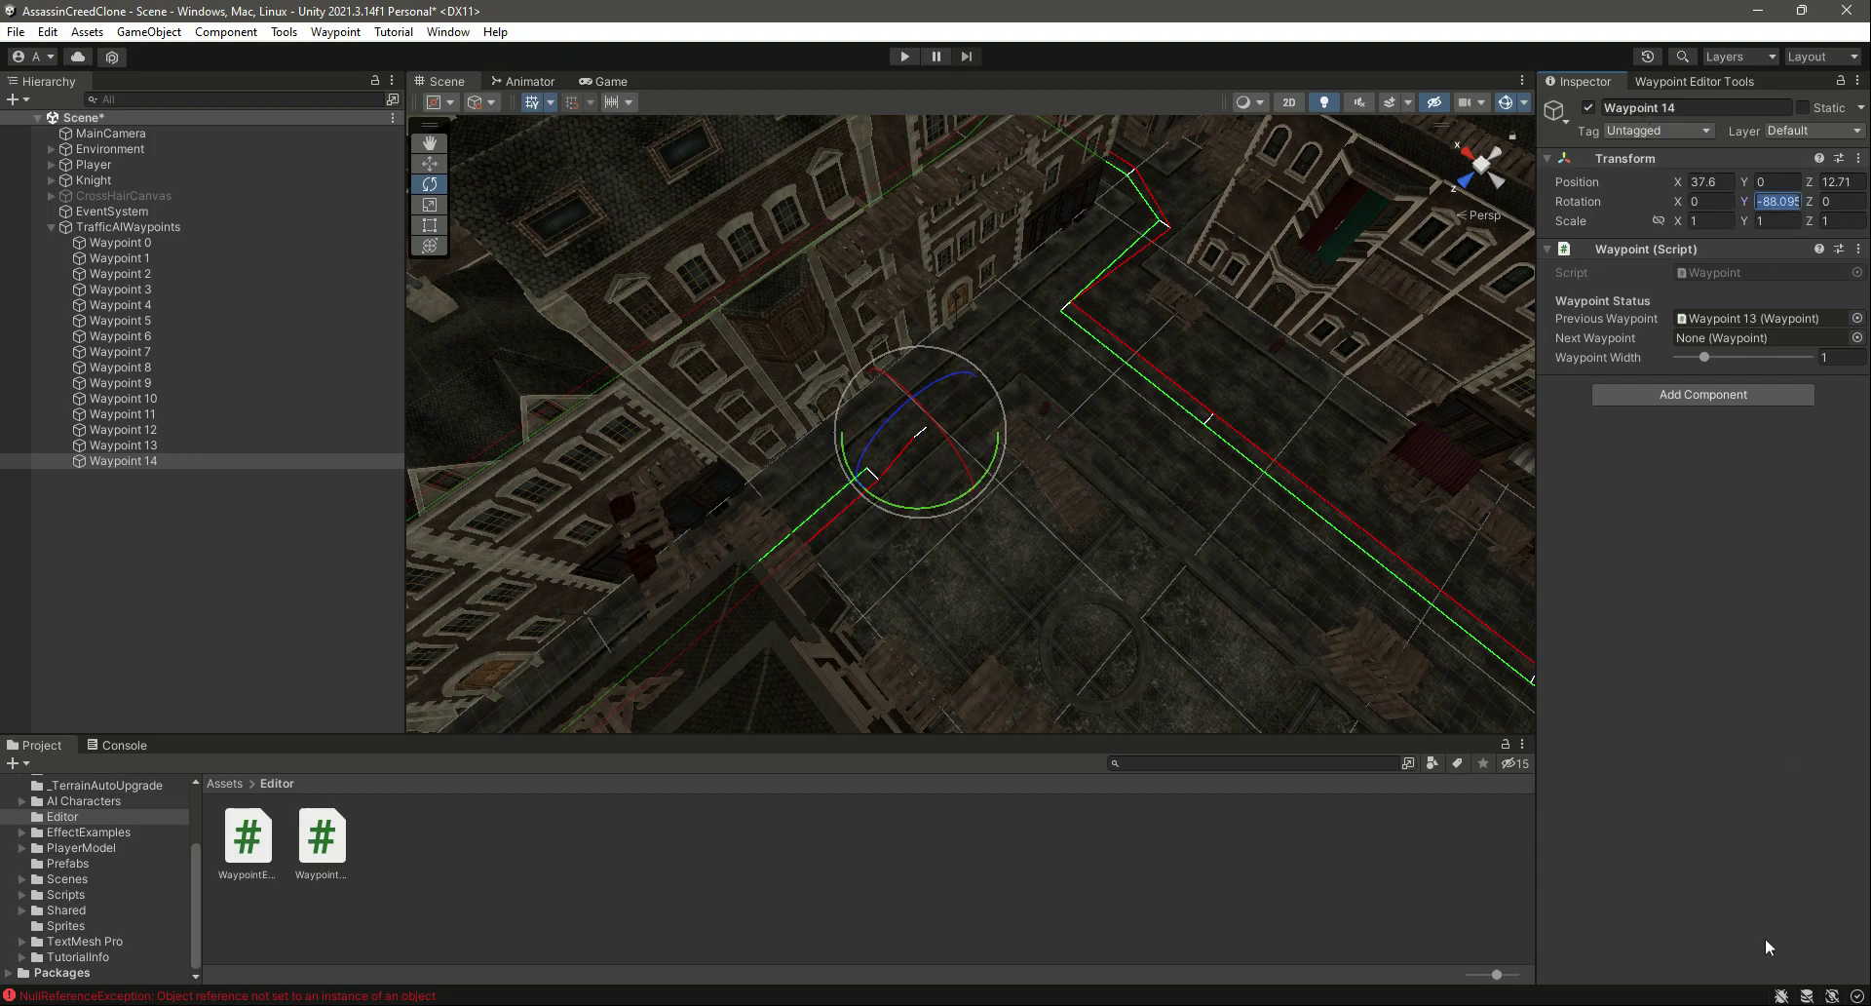
type("-90")
left_click(1656, 79)
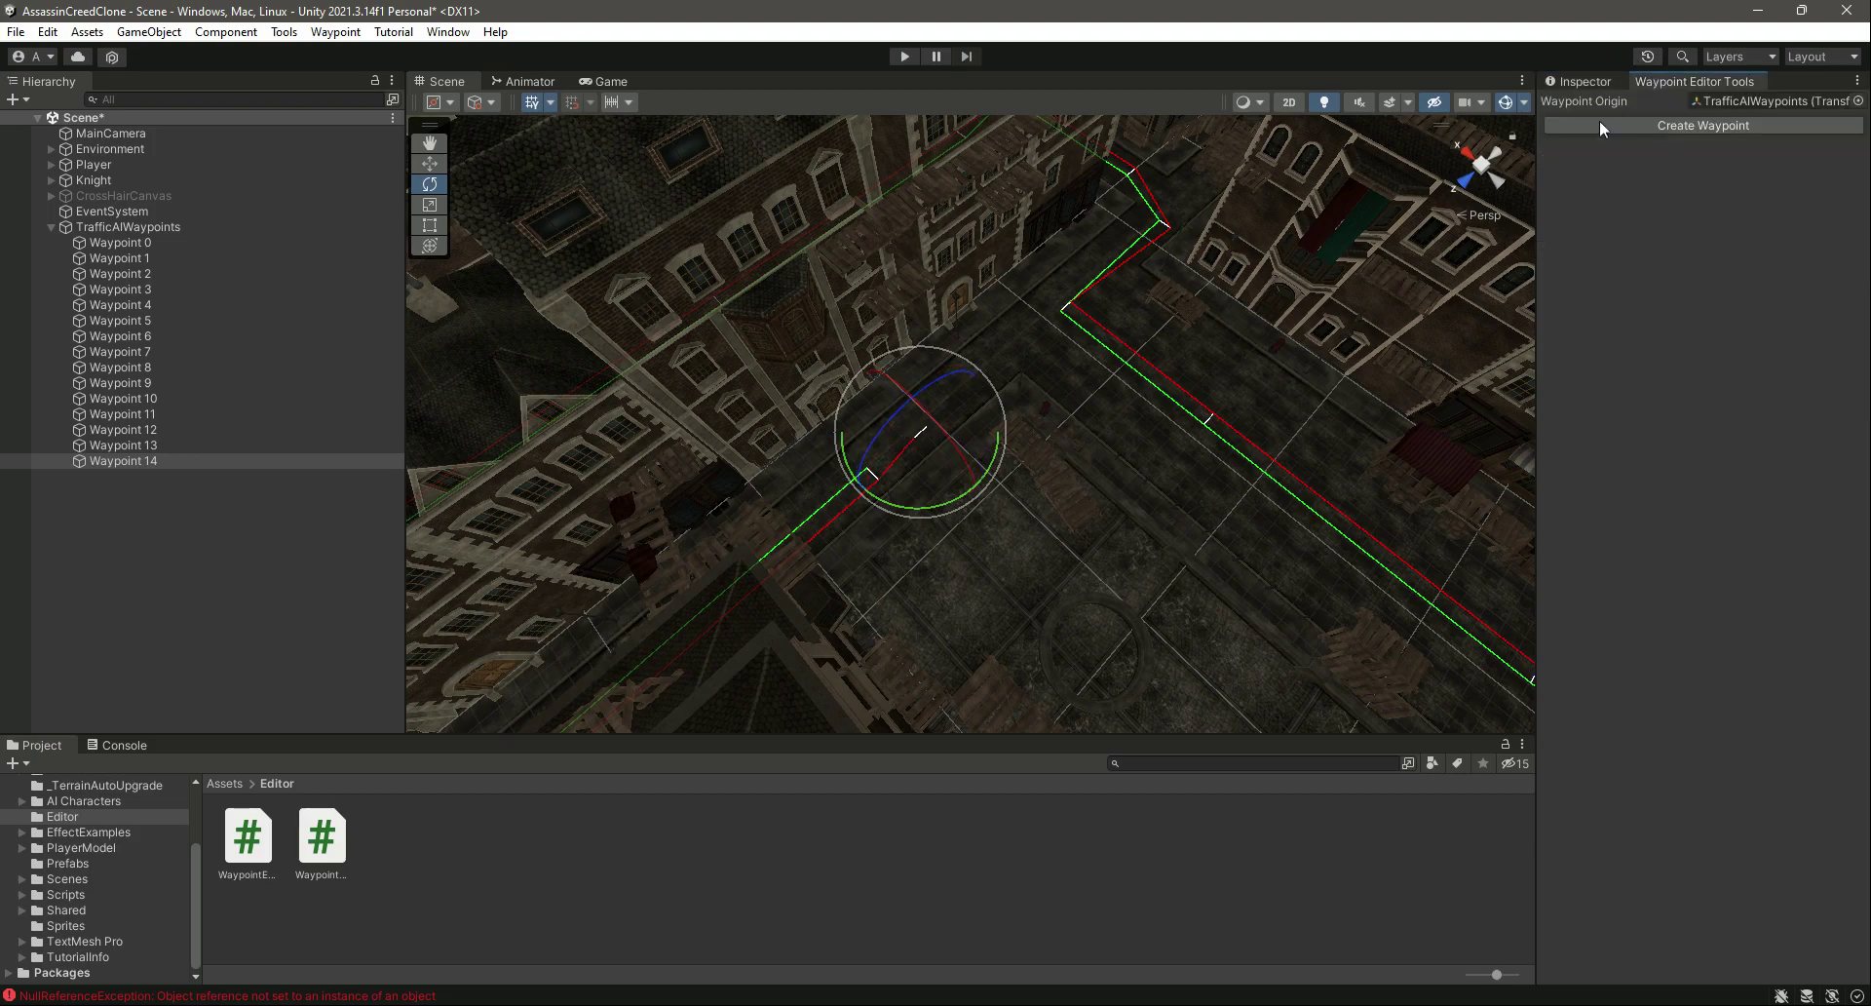
- Move Waypoint 14 off the street into the square, close to the row of buildings
left_click(434, 165)
left_click_drag(1008, 505, 1035, 633)
left_click_drag(957, 585, 869, 669)
- Create Waypoint 15 and move it forward across the square along the building fronts
left_click_drag(1226, 515, 908, 493, "alt")
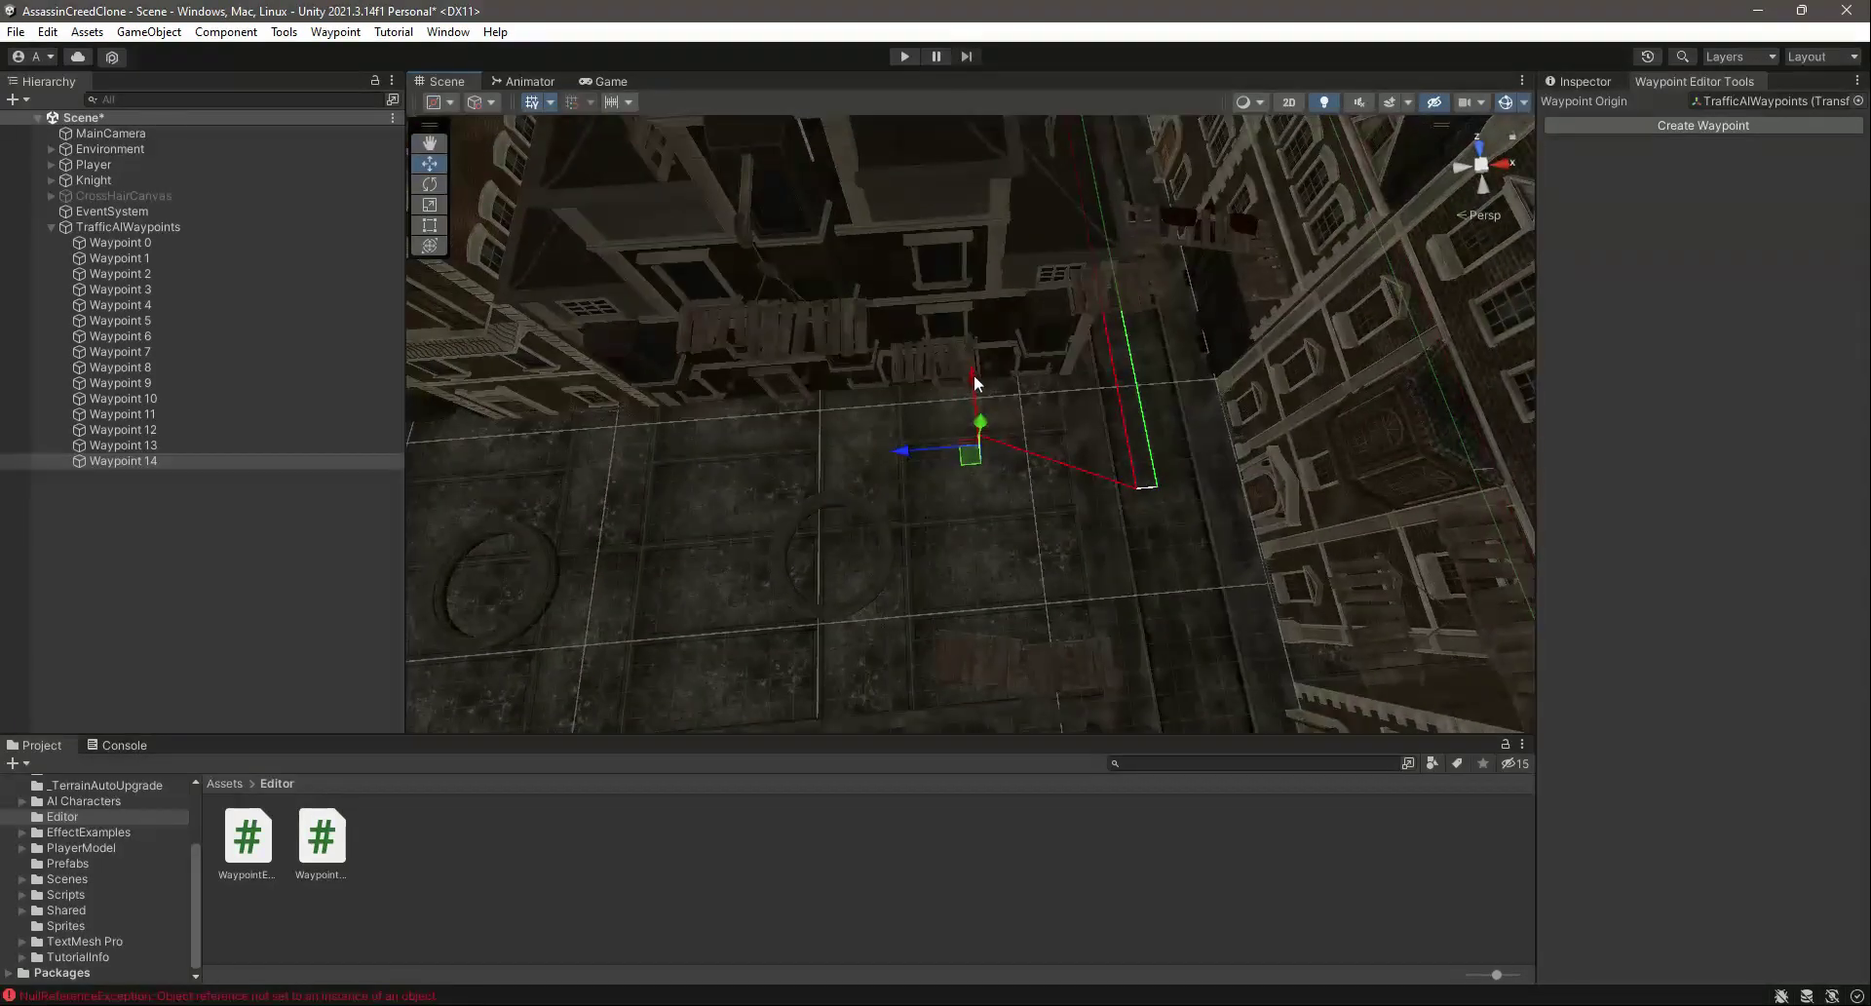
left_click(1689, 123)
left_click_drag(893, 447, 517, 454)
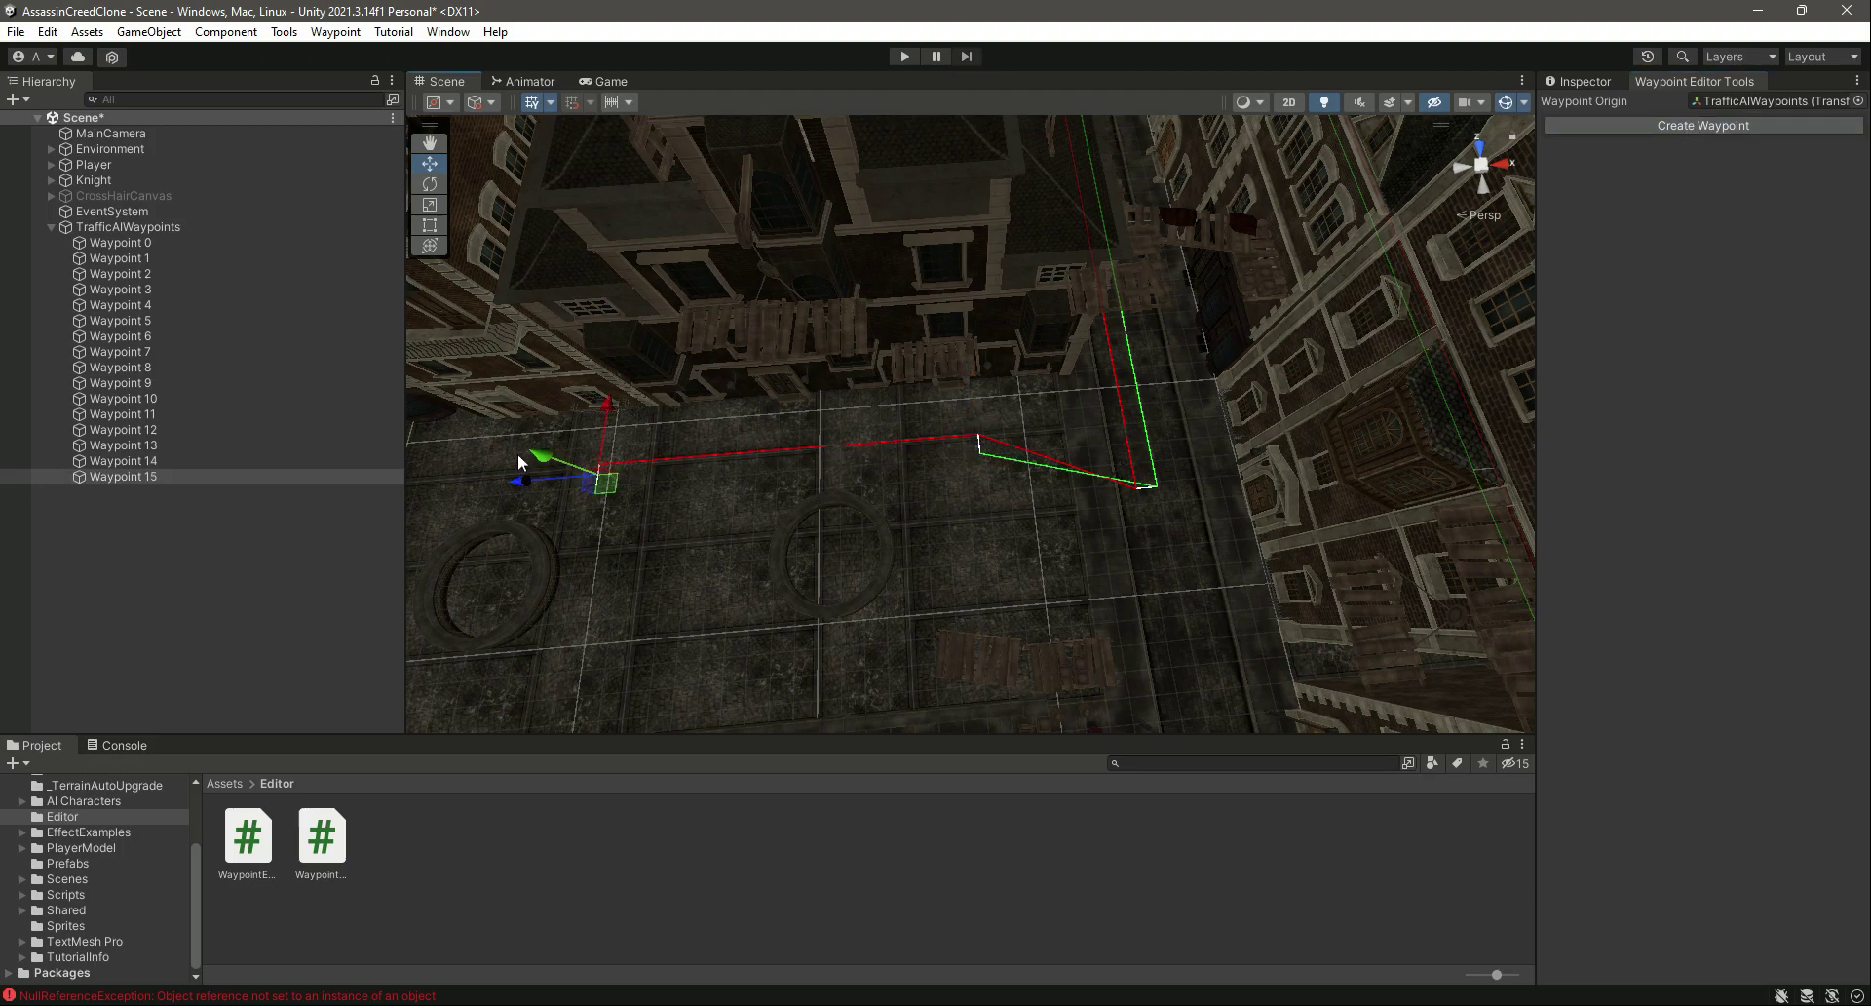
- Rotate Waypoint 13 so it angles across the turn from the street into the square
left_click(234, 446)
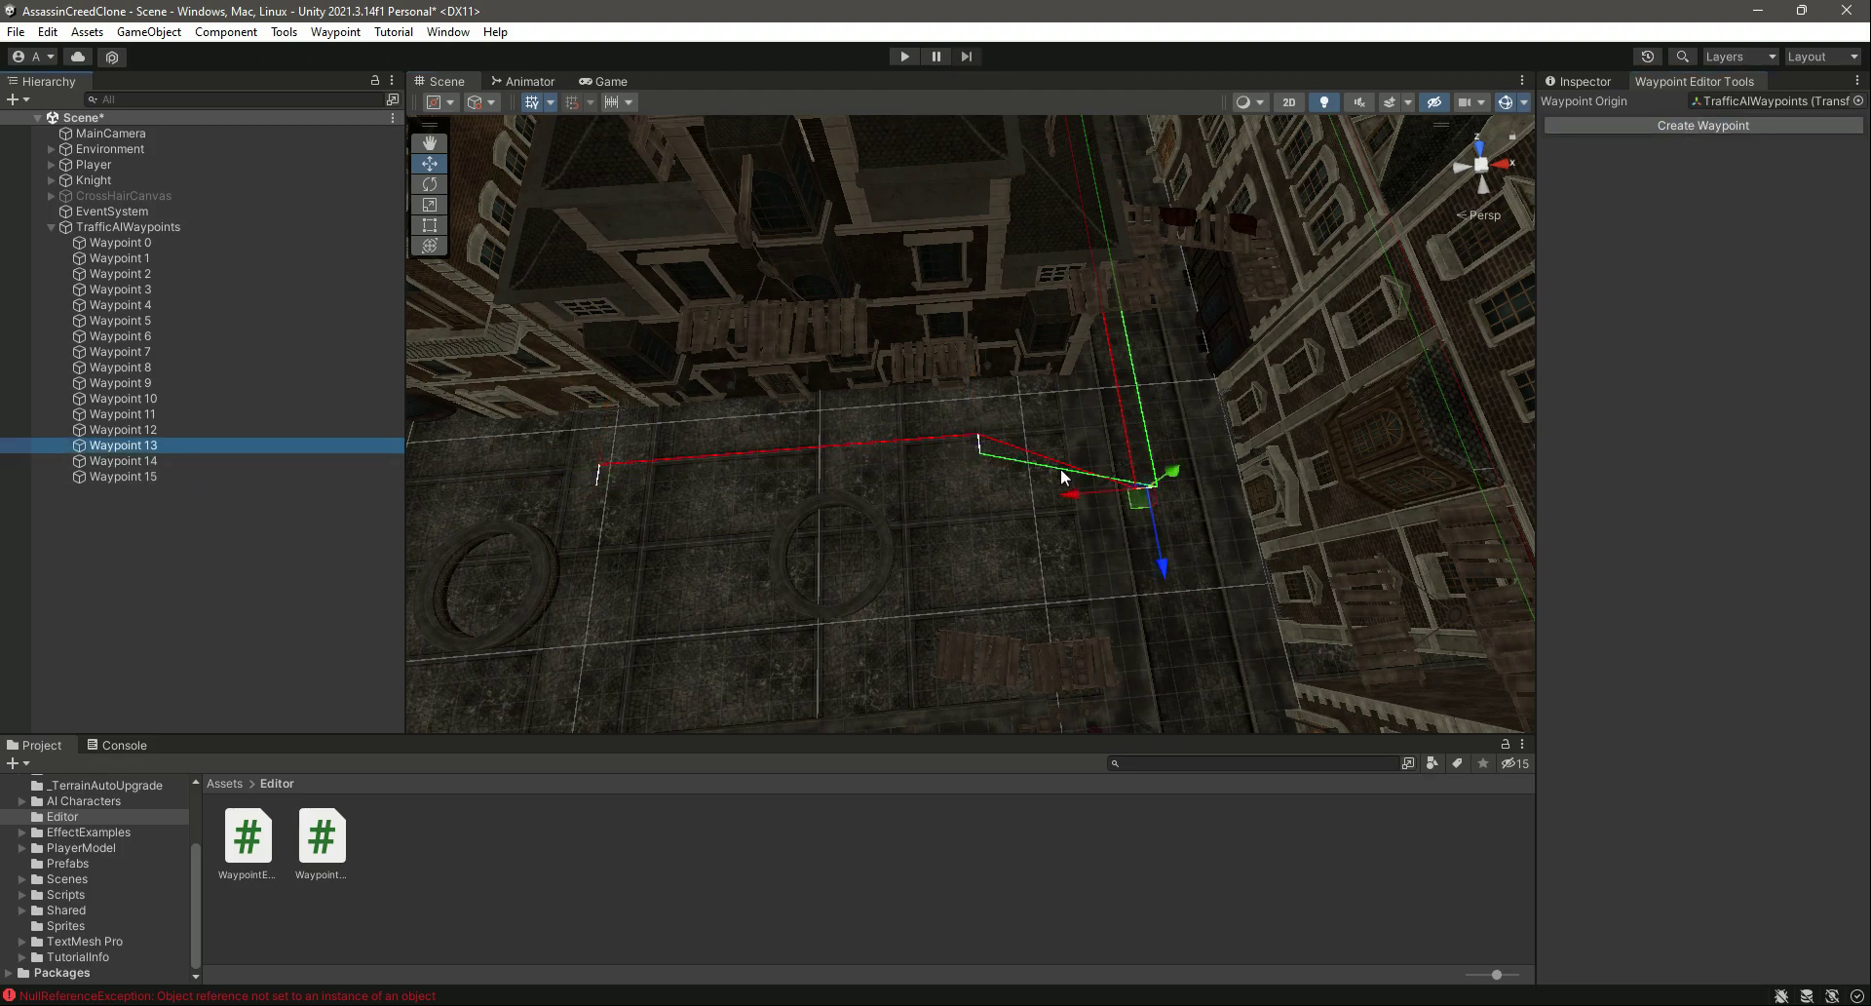
left_click(430, 185)
left_click_drag(1199, 564, 1031, 561)
right_click_drag(1259, 542, 1197, 538)
key("d")
right_click_drag(910, 553, 764, 495)
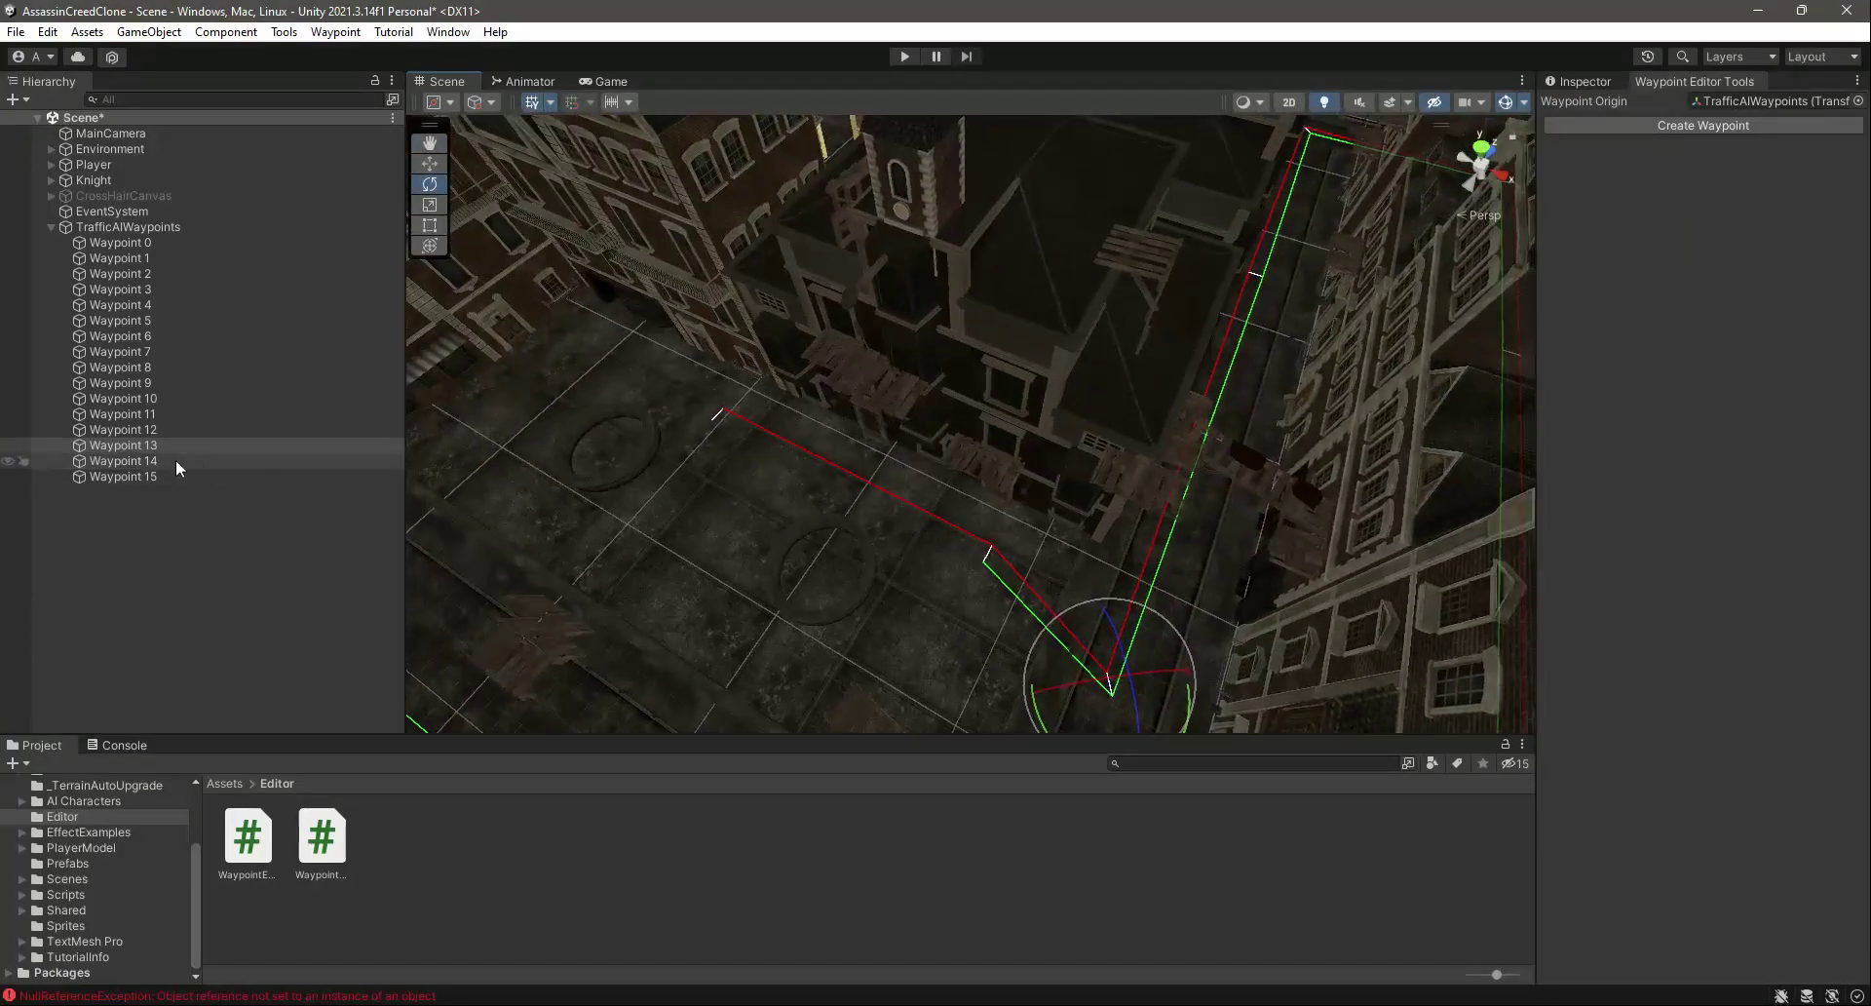
- Create Waypoint 16 after Waypoint 15 and move it to the square's far corner near the stairs, at about X 0.11
left_click(166, 475)
right_click_drag(970, 622, 1079, 505)
key("a")
key("w")
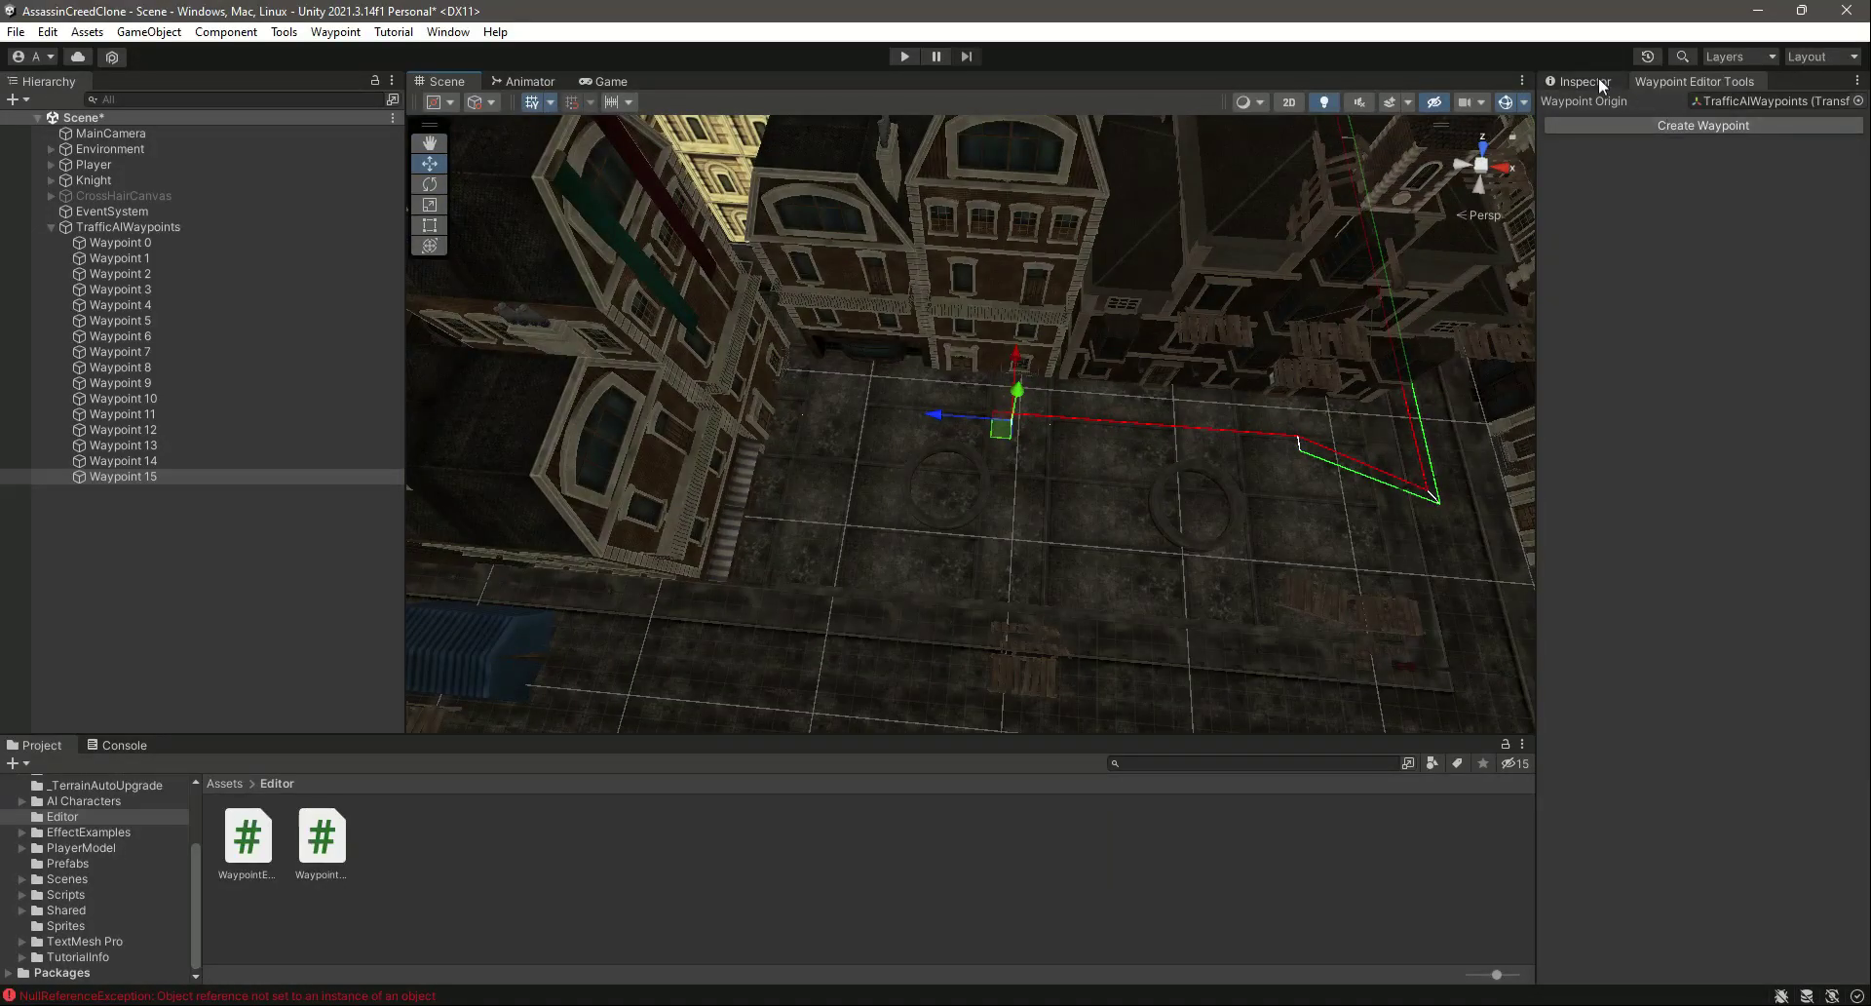
left_click(1675, 126)
left_click_drag(938, 419, 758, 429)
right_click_drag(758, 428, 1066, 390)
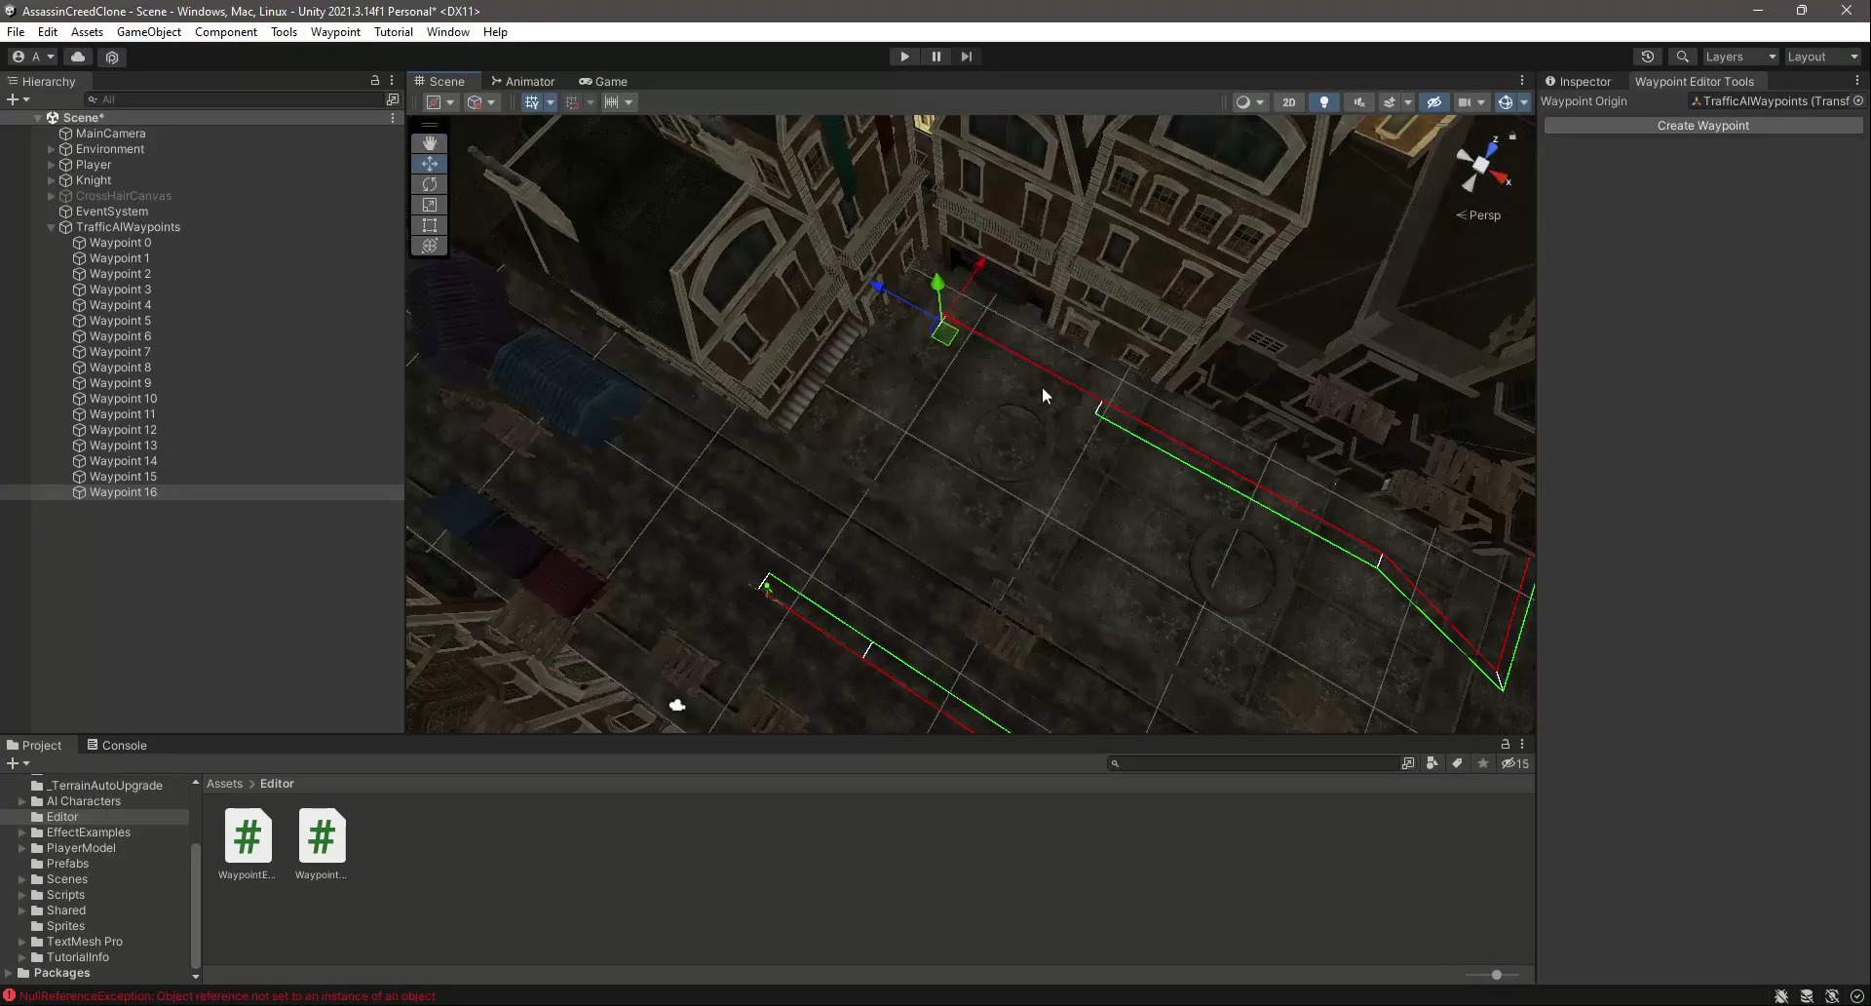
- Set Waypoint 16's Y rotation to -180 and return to the Move tool
left_click(428, 183)
left_click_drag(974, 383, 1165, 327)
left_click(1581, 81)
left_click(1778, 201)
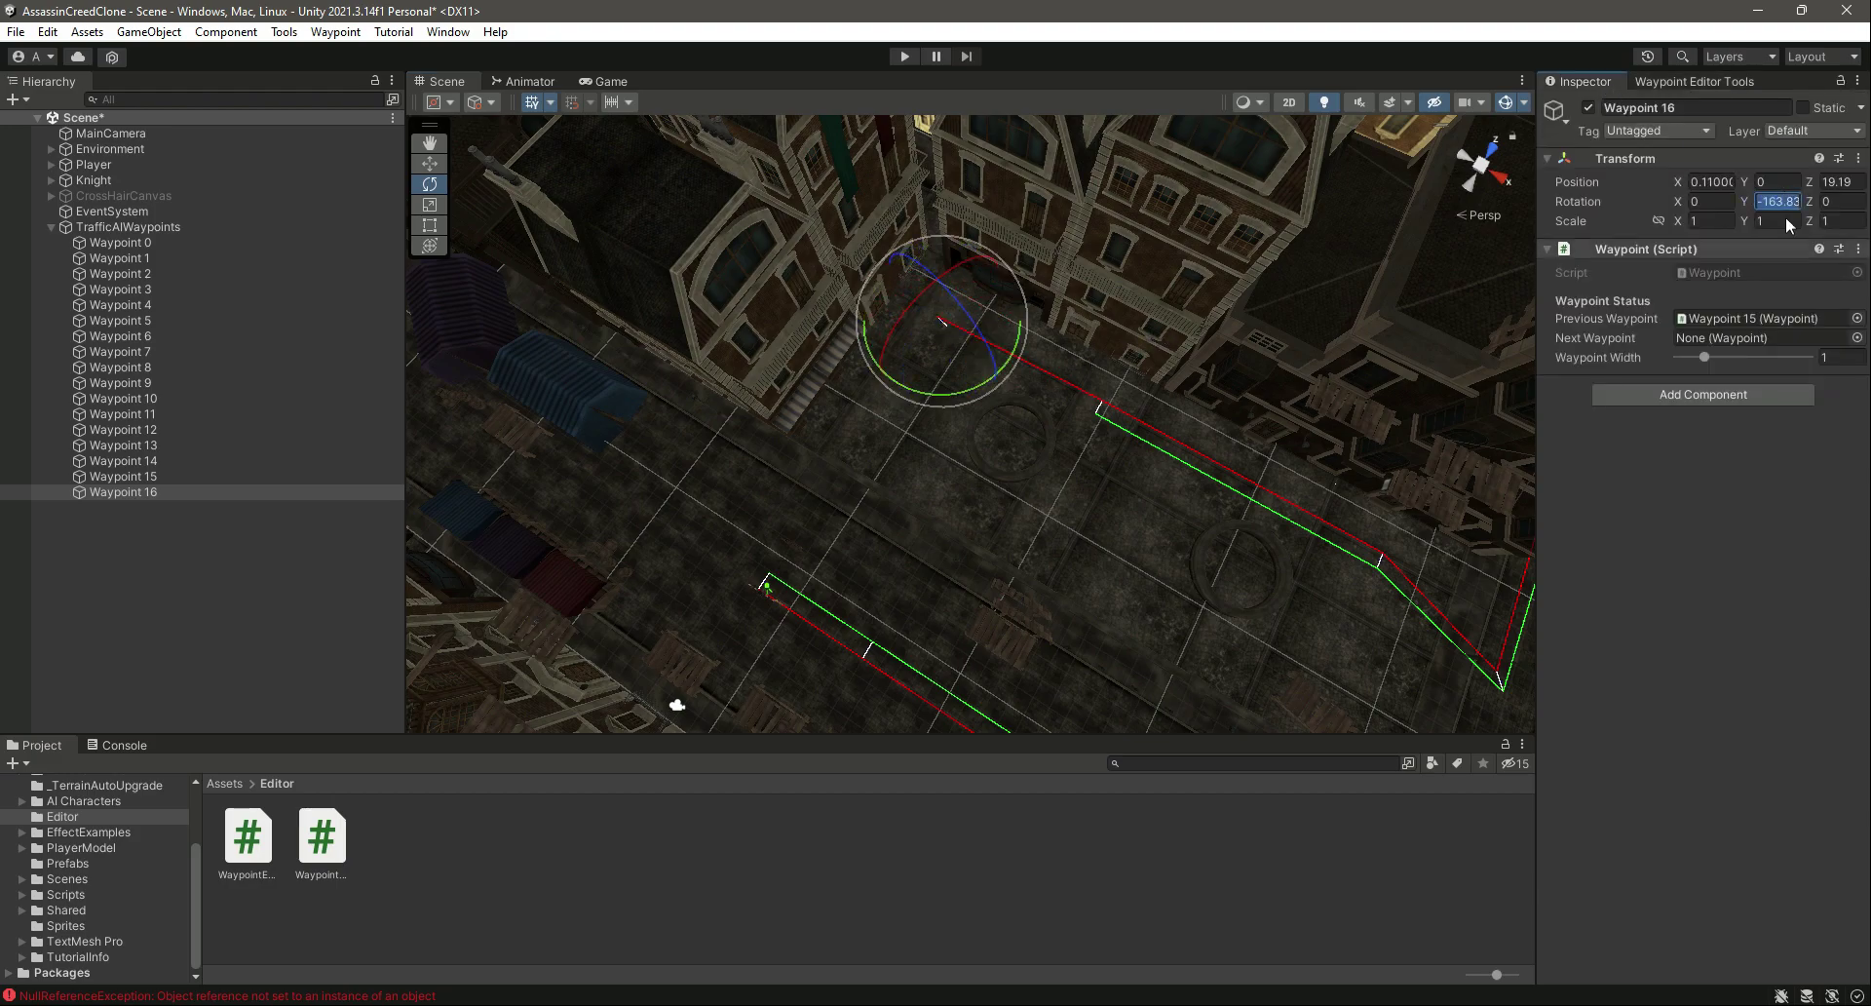
type("-180")
left_click(429, 162)
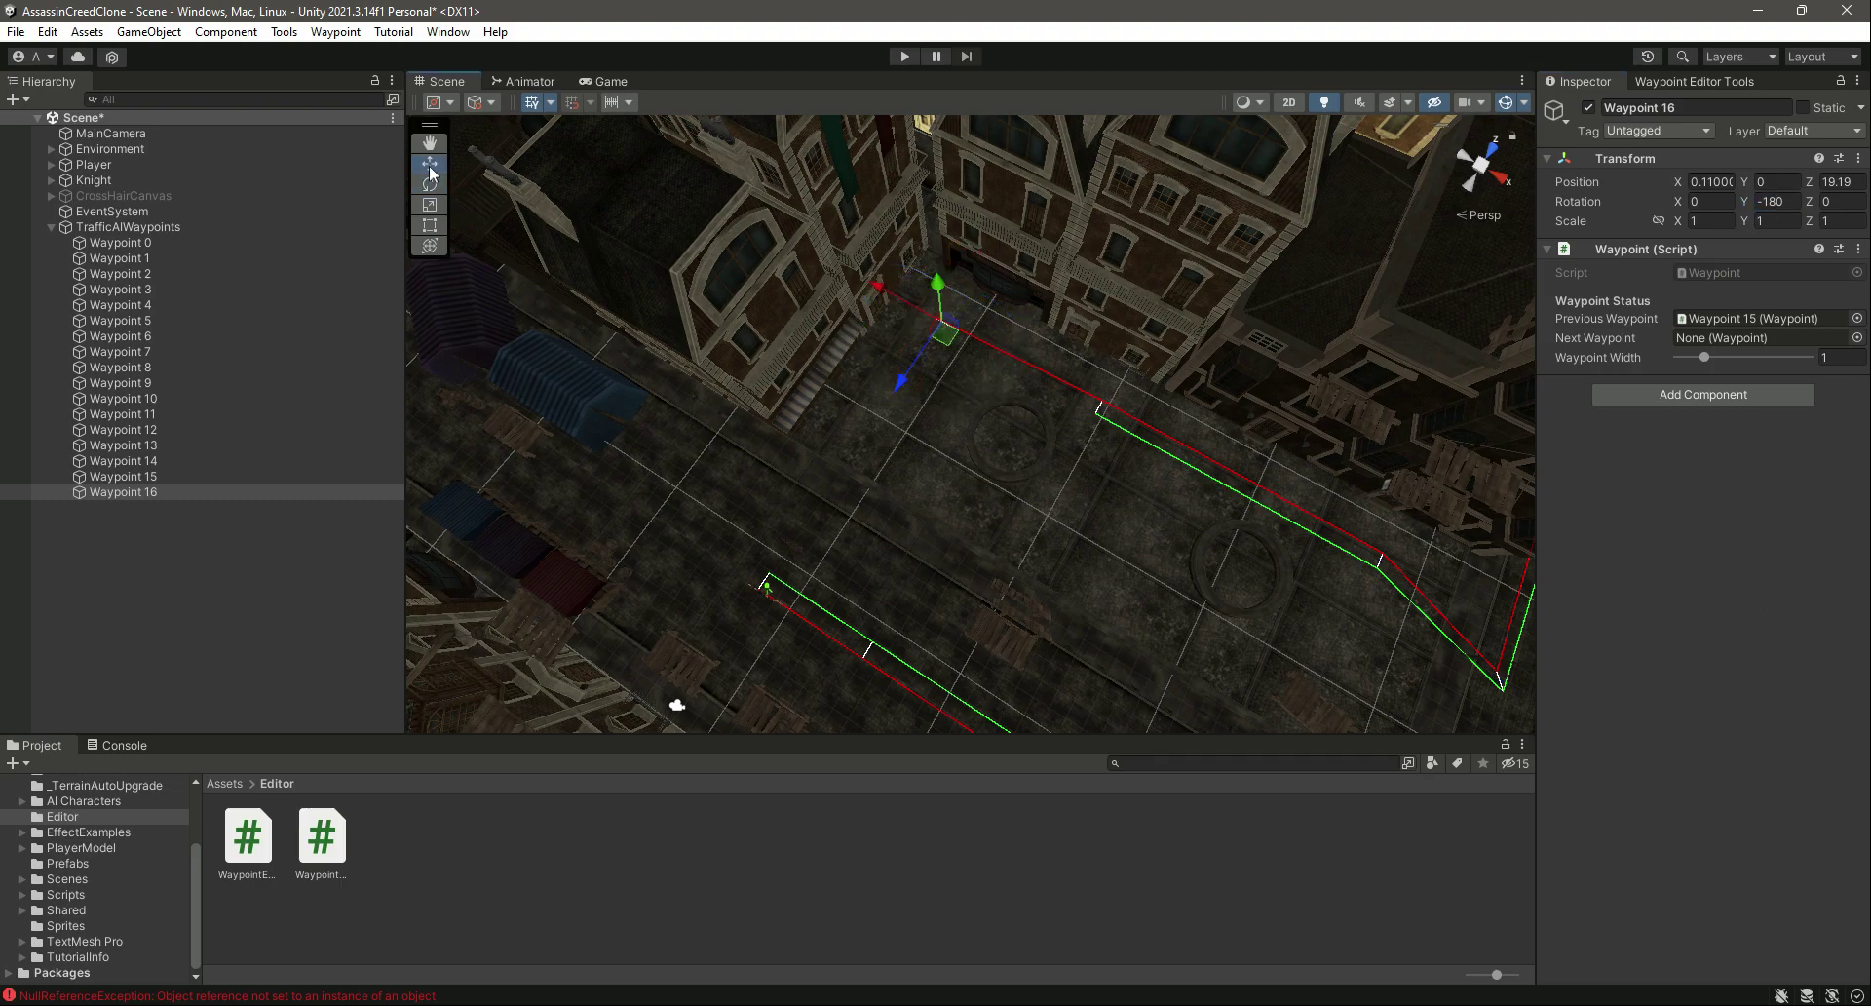
- Create Waypoint 17 and move it to the street edge of the square, beside the foot of the building's stairs
left_click(1674, 85)
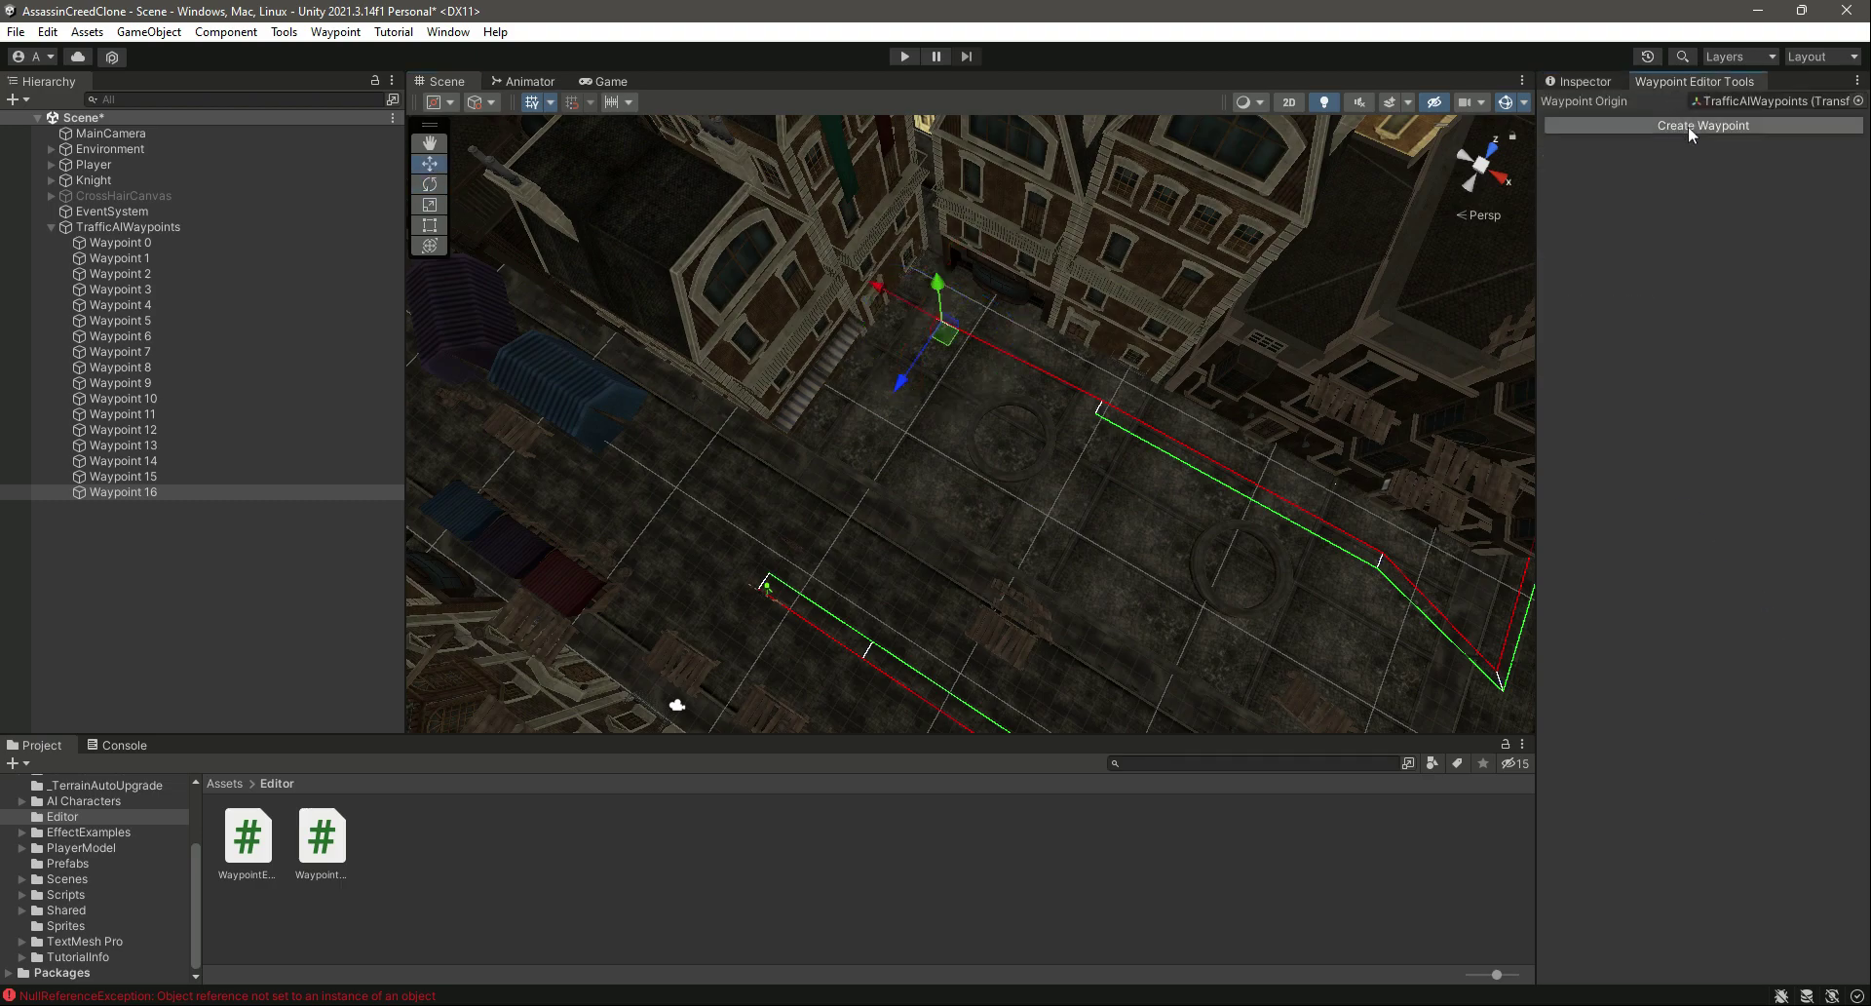
left_click_drag(903, 386, 803, 542)
left_click(1680, 124)
left_click_drag(780, 436, 732, 422)
key("w")
mouse_move(876, 484)
right_mouse_down()
mouse_move(956, 597)
mouse_move(1019, 520)
mouse_move(963, 616)
mouse_move(1094, 404)
mouse_move(1072, 475)
mouse_move(1052, 406)
mouse_move(851, 465)
right_mouse_up()
key("f")
left_click_drag(788, 506, 863, 504)
right_click_drag(1072, 439, 883, 370)
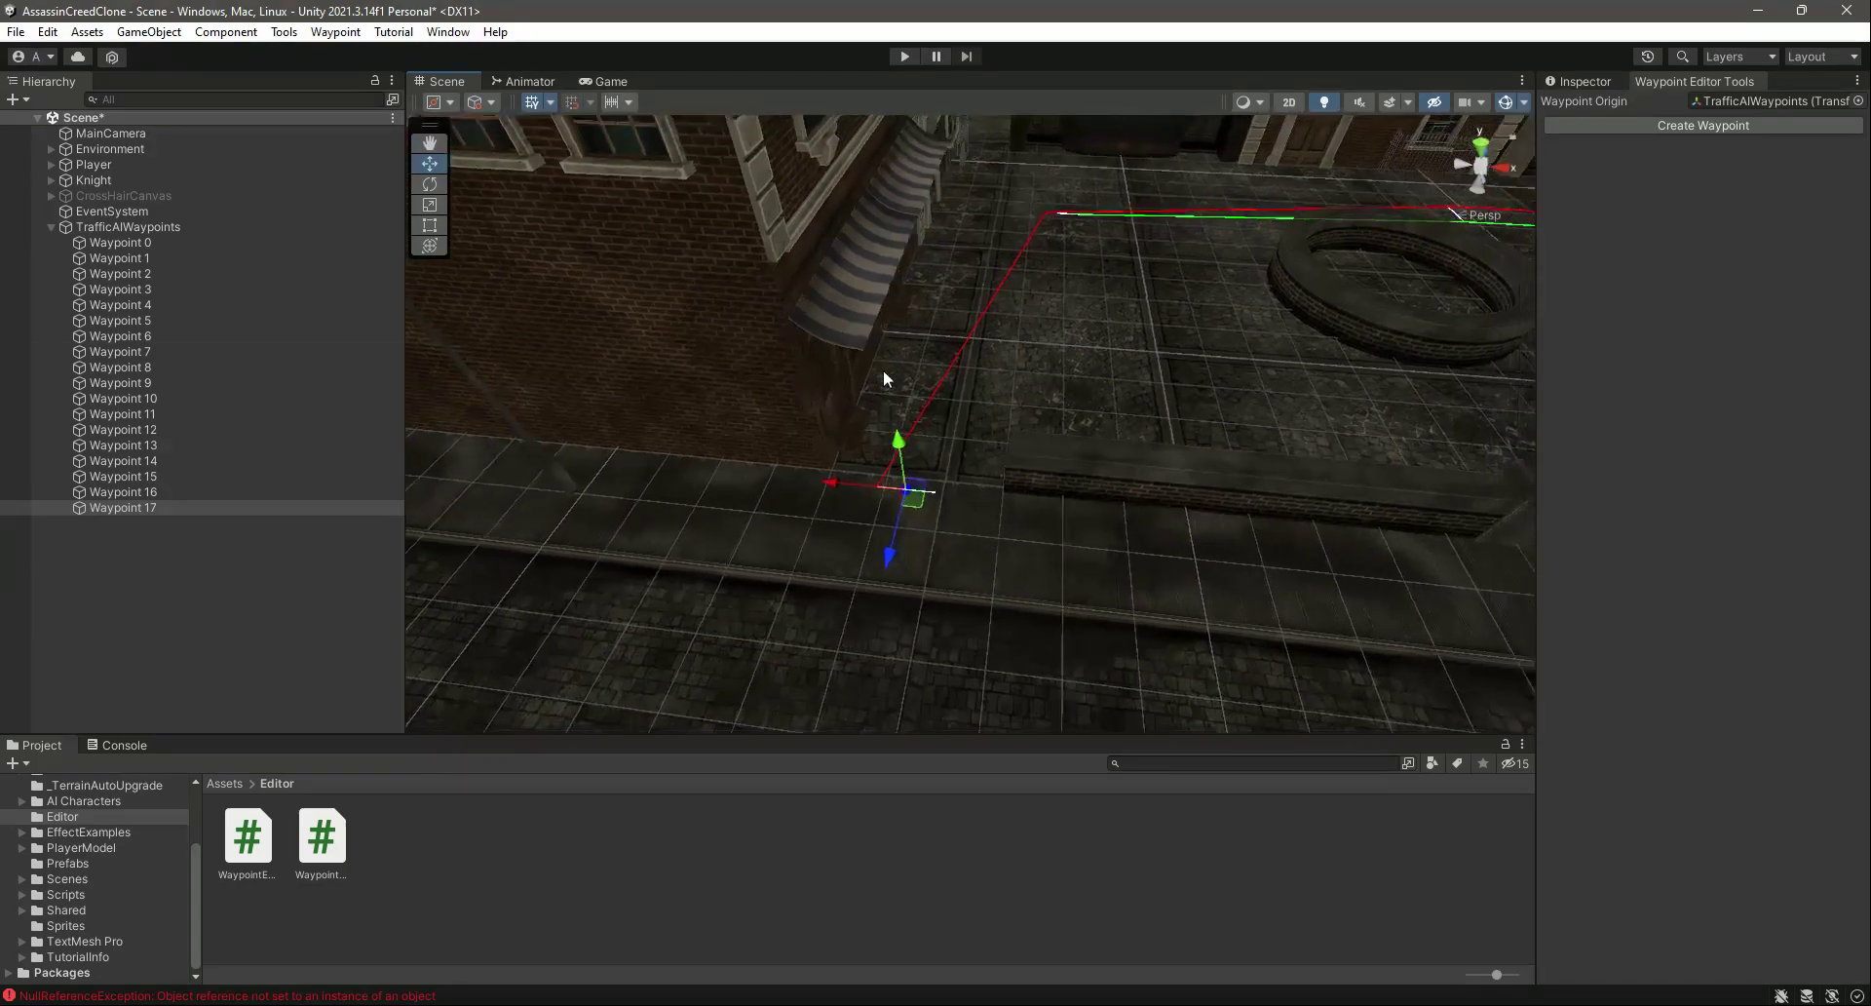
- Rotate Waypoint 16 to angle it across the turn at the square's far corner
left_click(221, 493)
right_click_drag(1121, 488, 1081, 516)
key("e")
left_click_drag(1101, 511, 992, 527)
mouse_move(992, 529)
right_mouse_down()
mouse_move(1045, 637)
mouse_move(1400, 517)
mouse_move(903, 540)
mouse_move(1230, 530)
mouse_move(1119, 528)
mouse_move(1036, 560)
mouse_move(1053, 617)
mouse_move(994, 614)
mouse_move(1048, 589)
mouse_move(985, 542)
right_mouse_up()
- Create Waypoint 18 after Waypoint 17 and move it out into the street near Waypoint 0
left_click(208, 507)
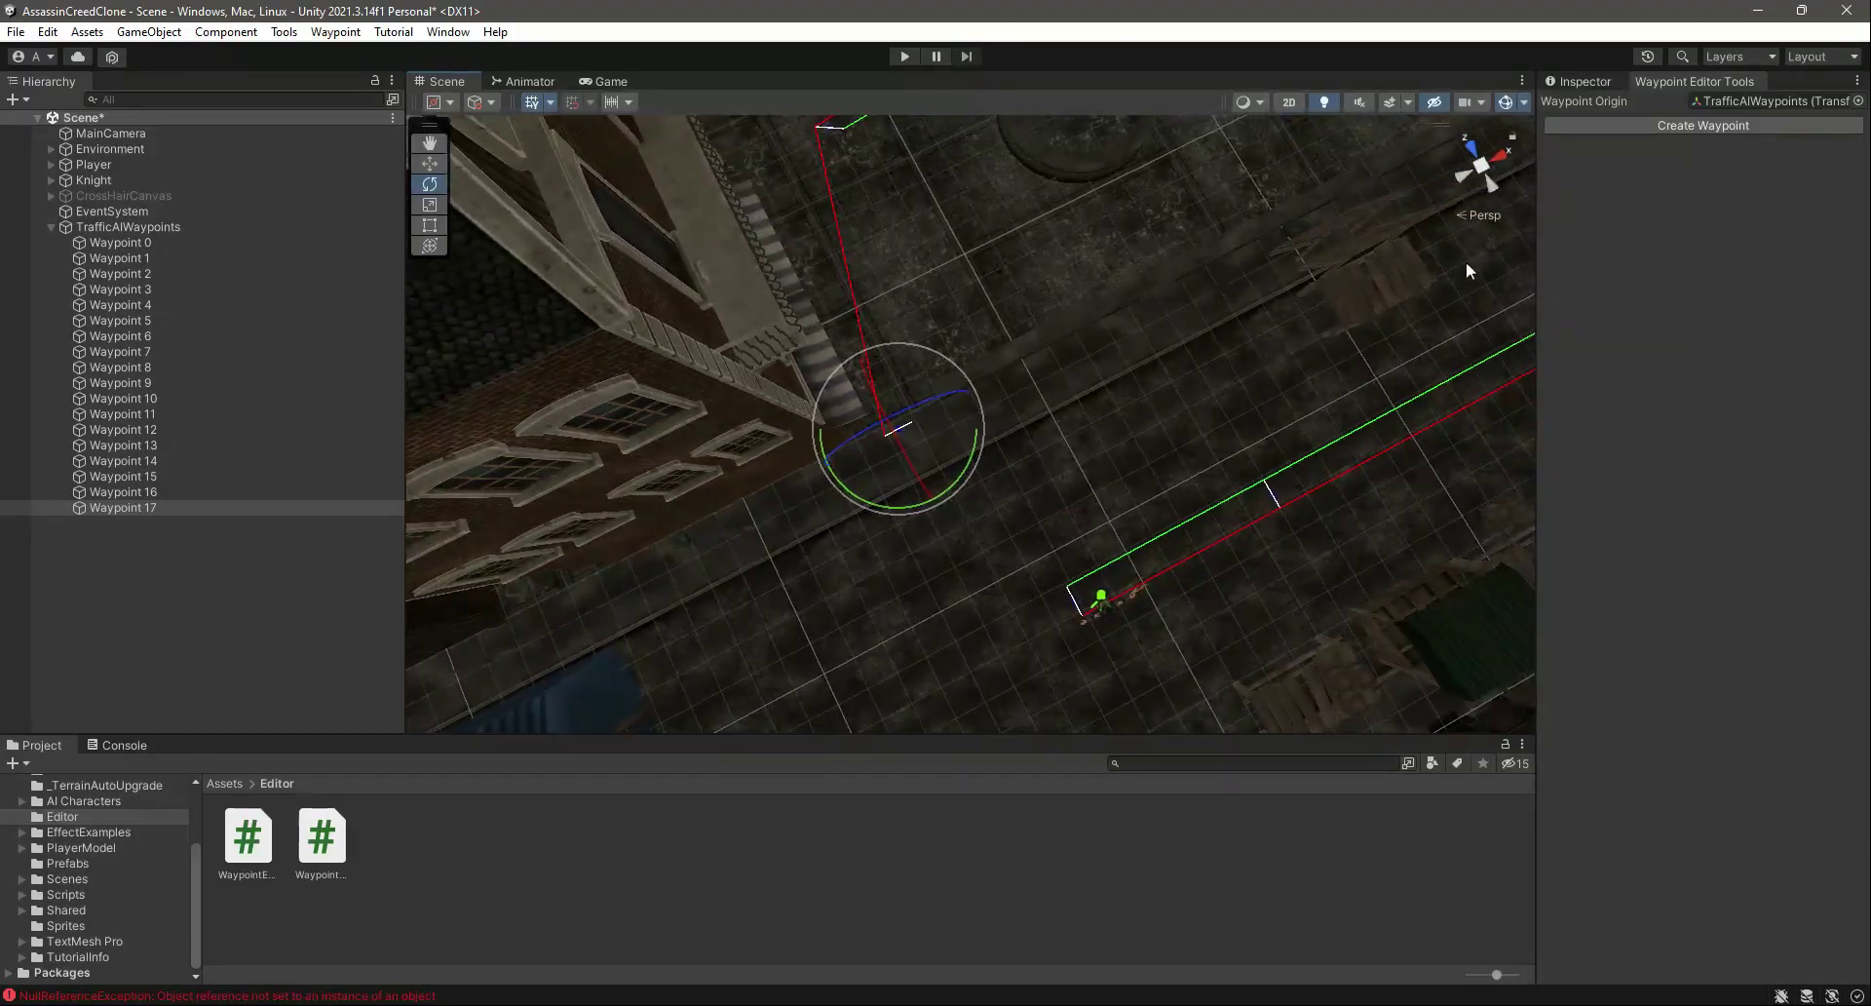
left_click(1723, 125)
key("w")
left_click_drag(926, 492, 1020, 633)
right_click_drag(1140, 458, 1109, 488)
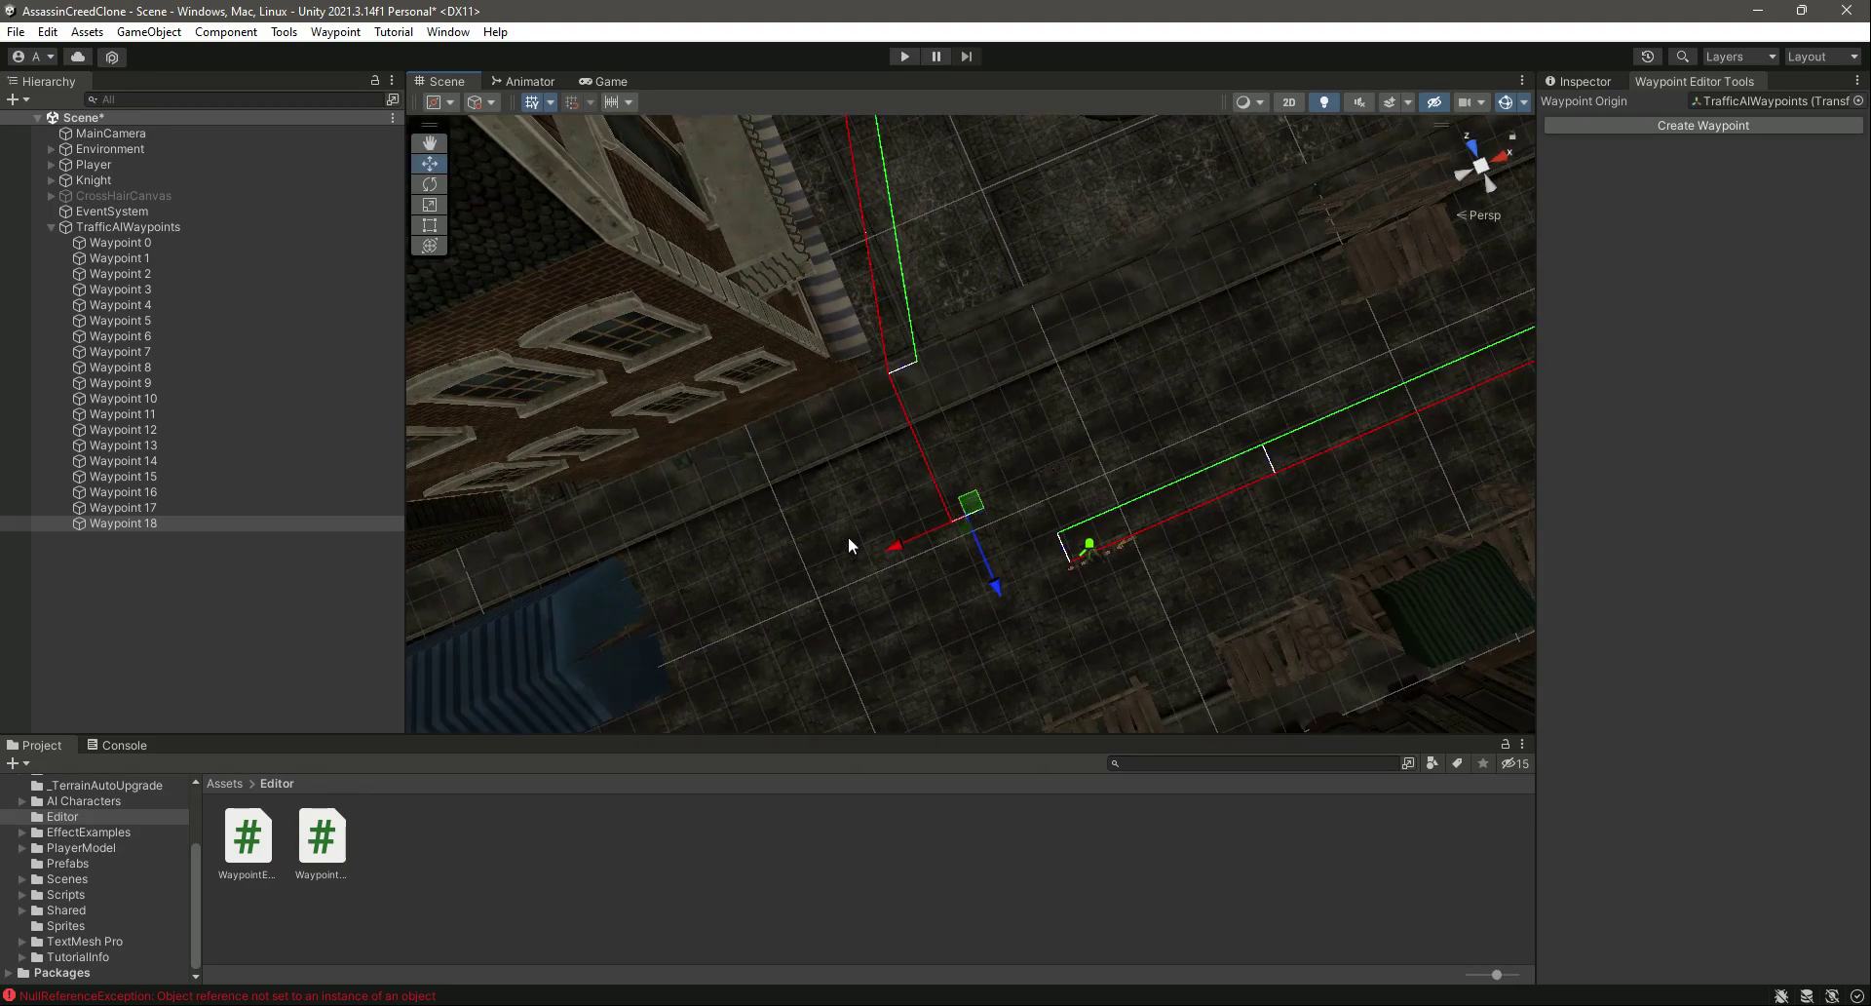
- Assign Waypoint 18 as the Previous Waypoint of Waypoint 0
left_click(148, 242)
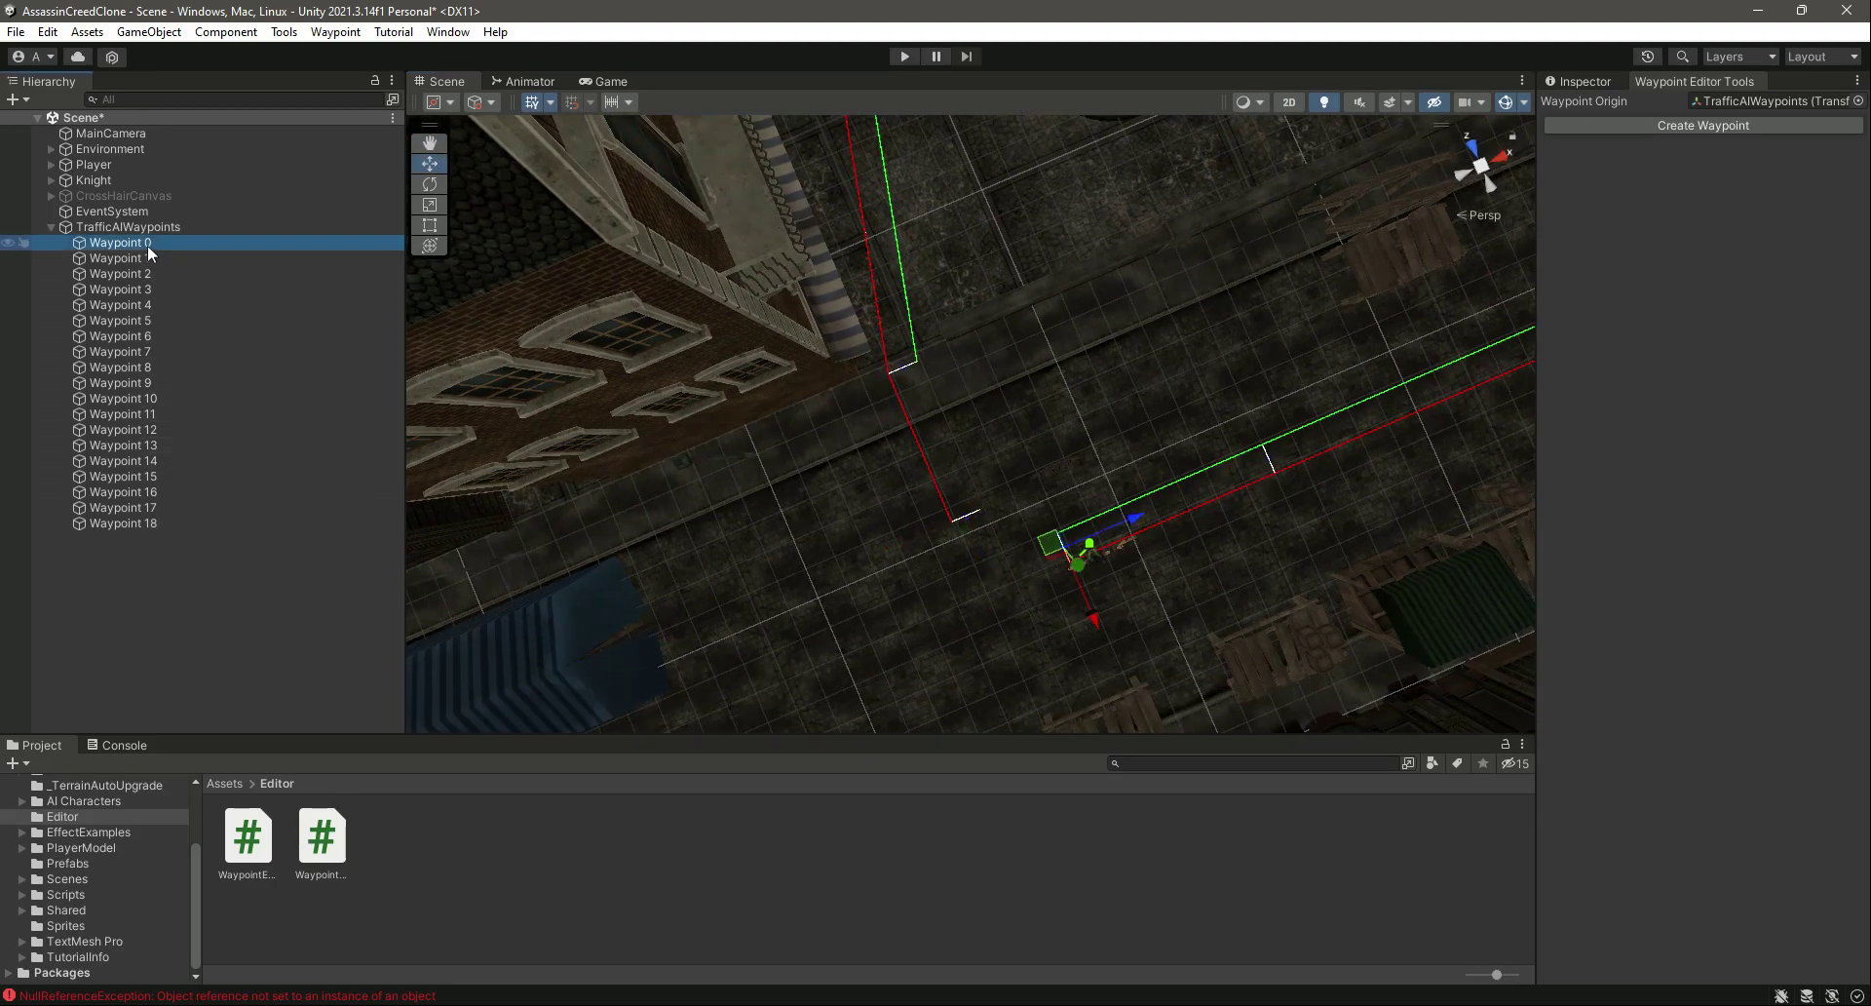
left_click(1584, 77)
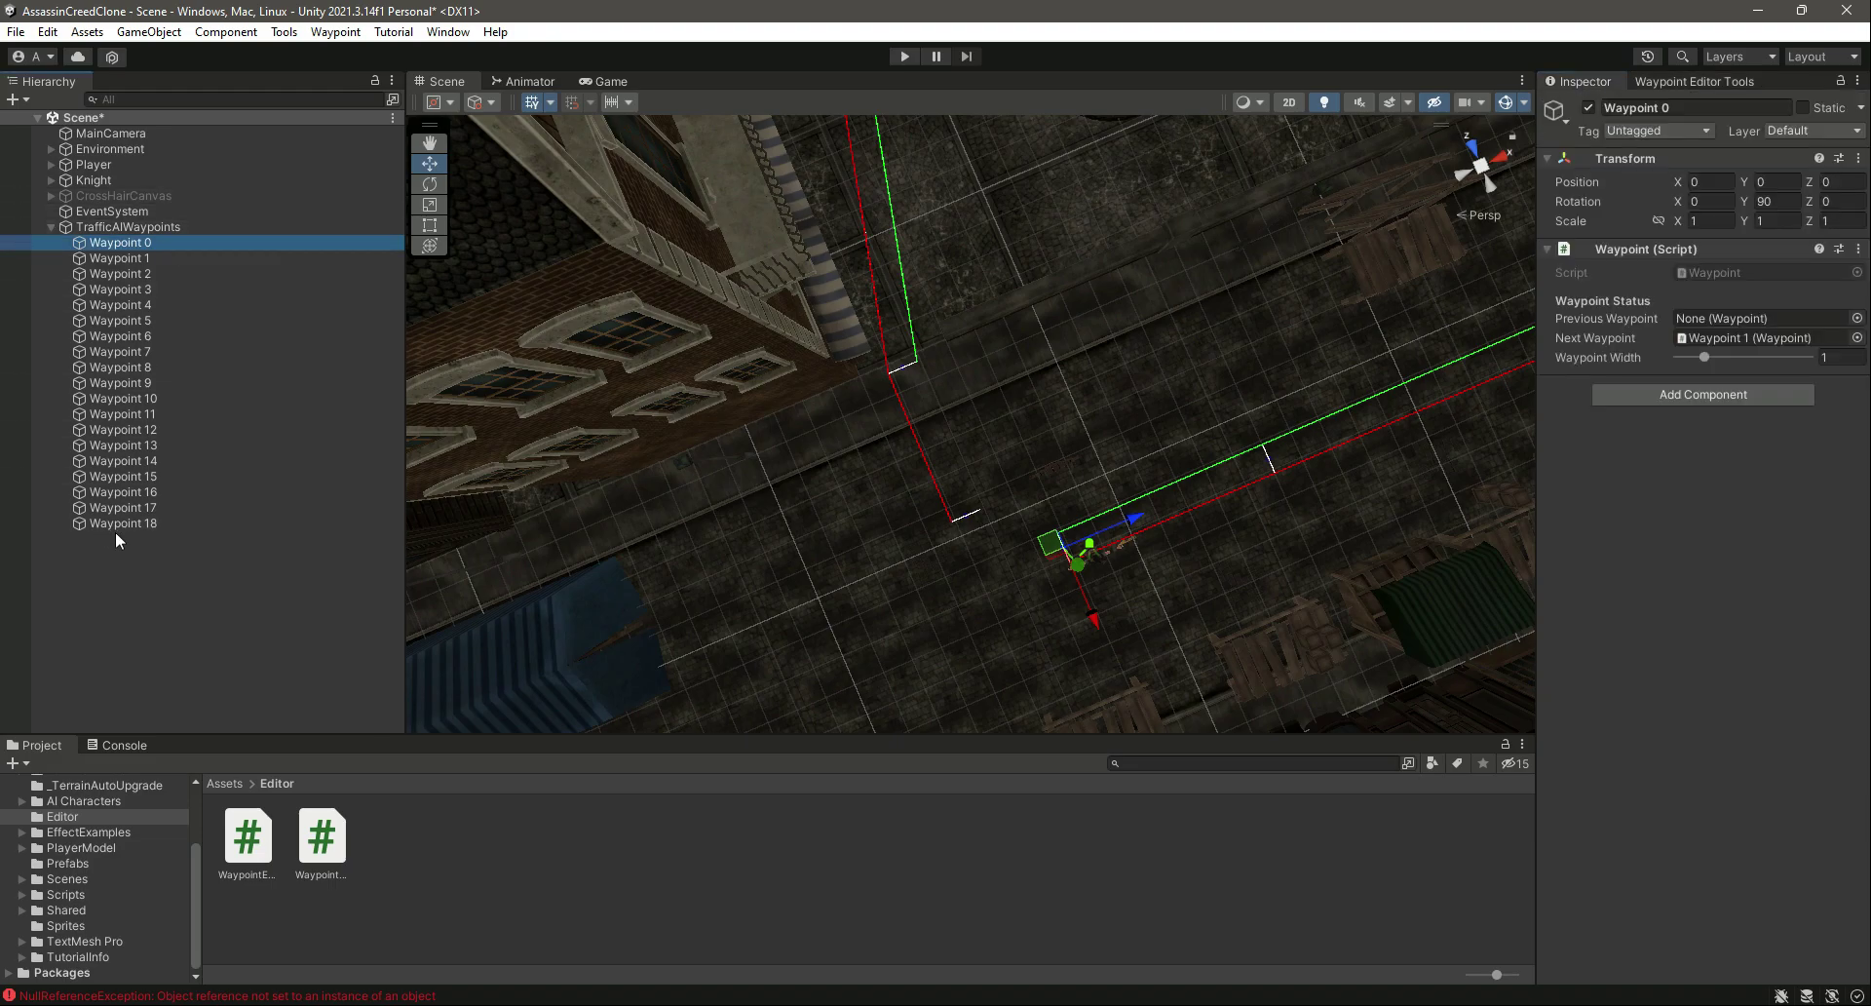
left_click_drag(138, 520, 1716, 319)
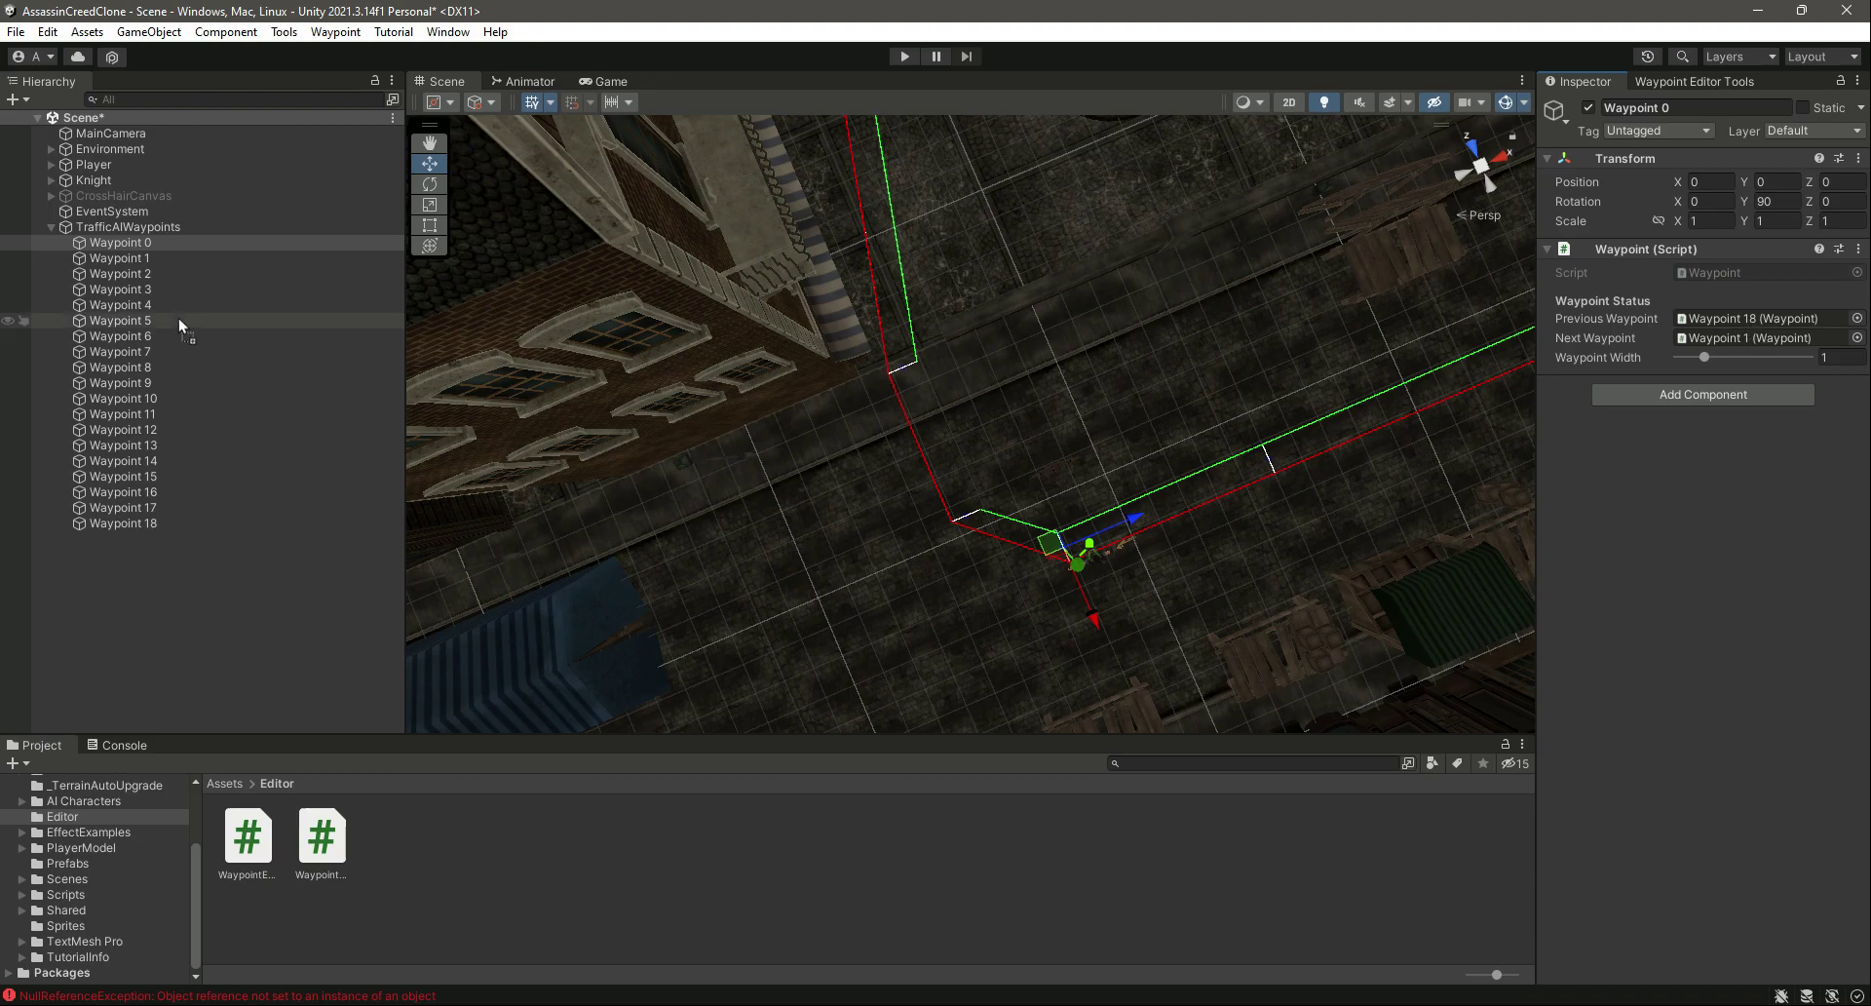
- Assign Waypoint 0 as the Next Waypoint of Waypoint 18 to close the loop
left_click(145, 523)
left_click_drag(149, 304, 1716, 336)
scroll(1235, 411, "up", 3)
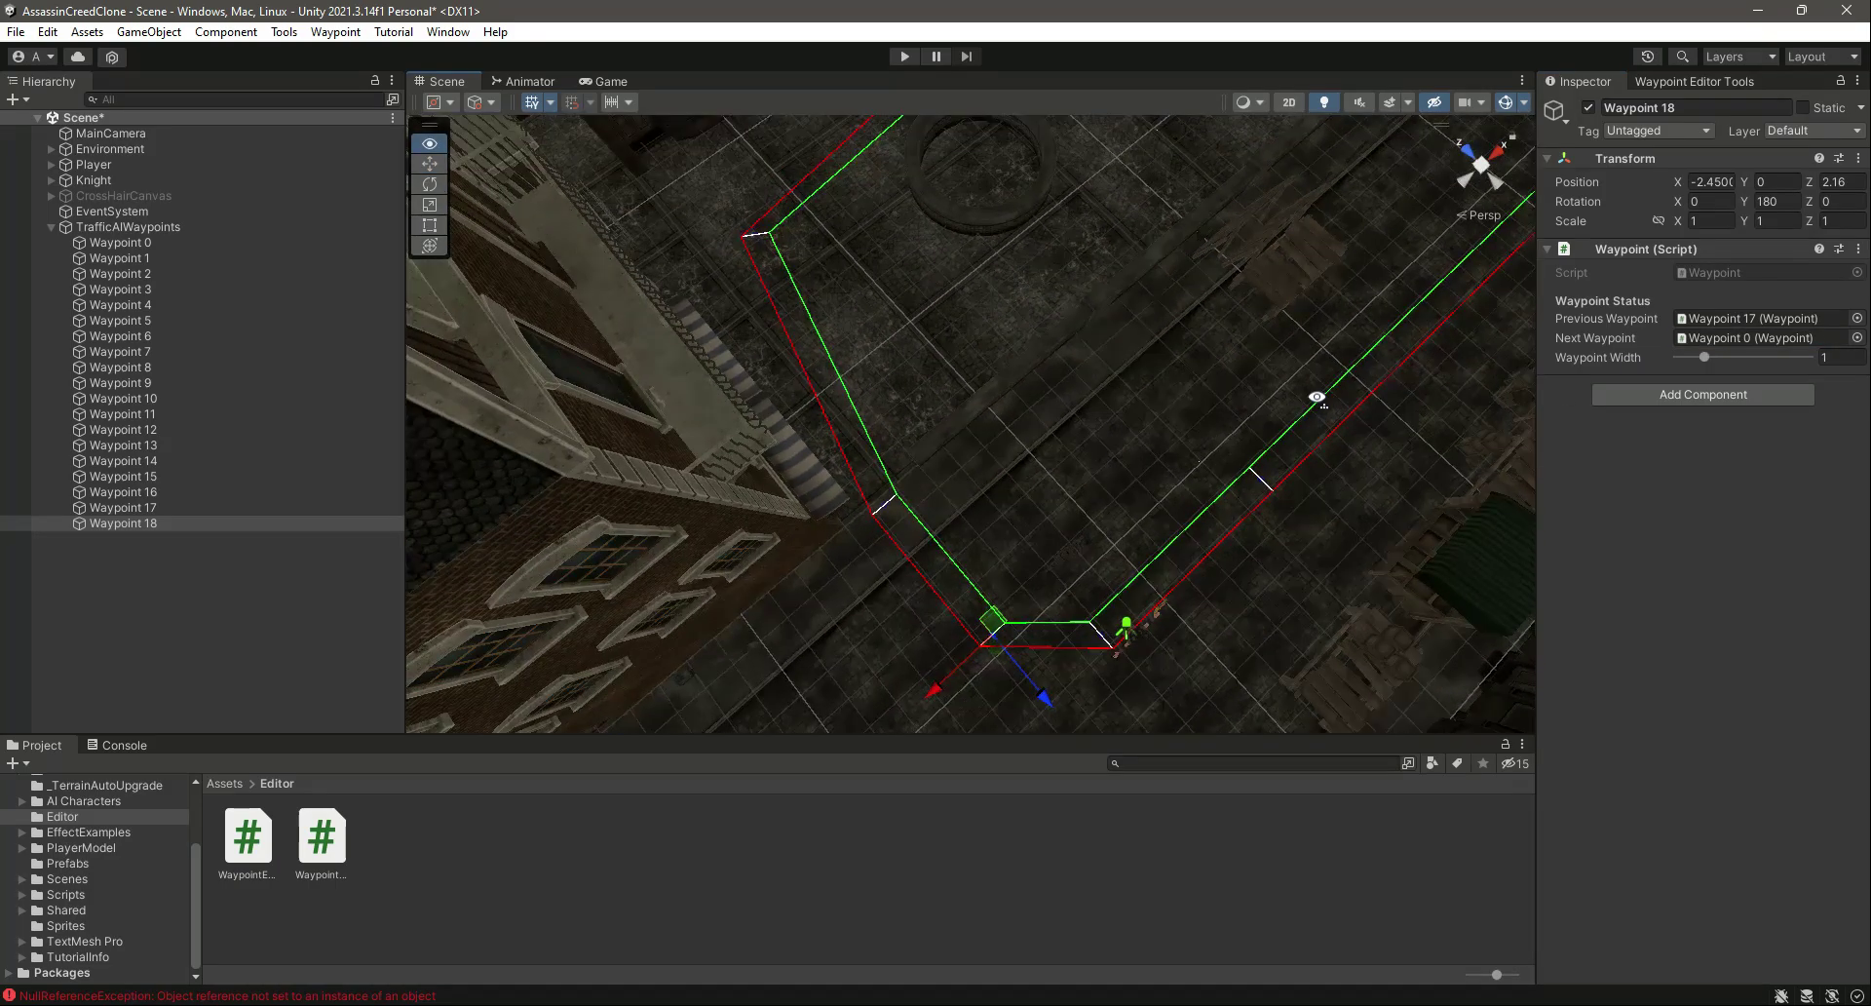
- Clear the error messages from the Console and return to the project files
left_click(115, 744)
left_click(29, 762)
left_click(39, 745)
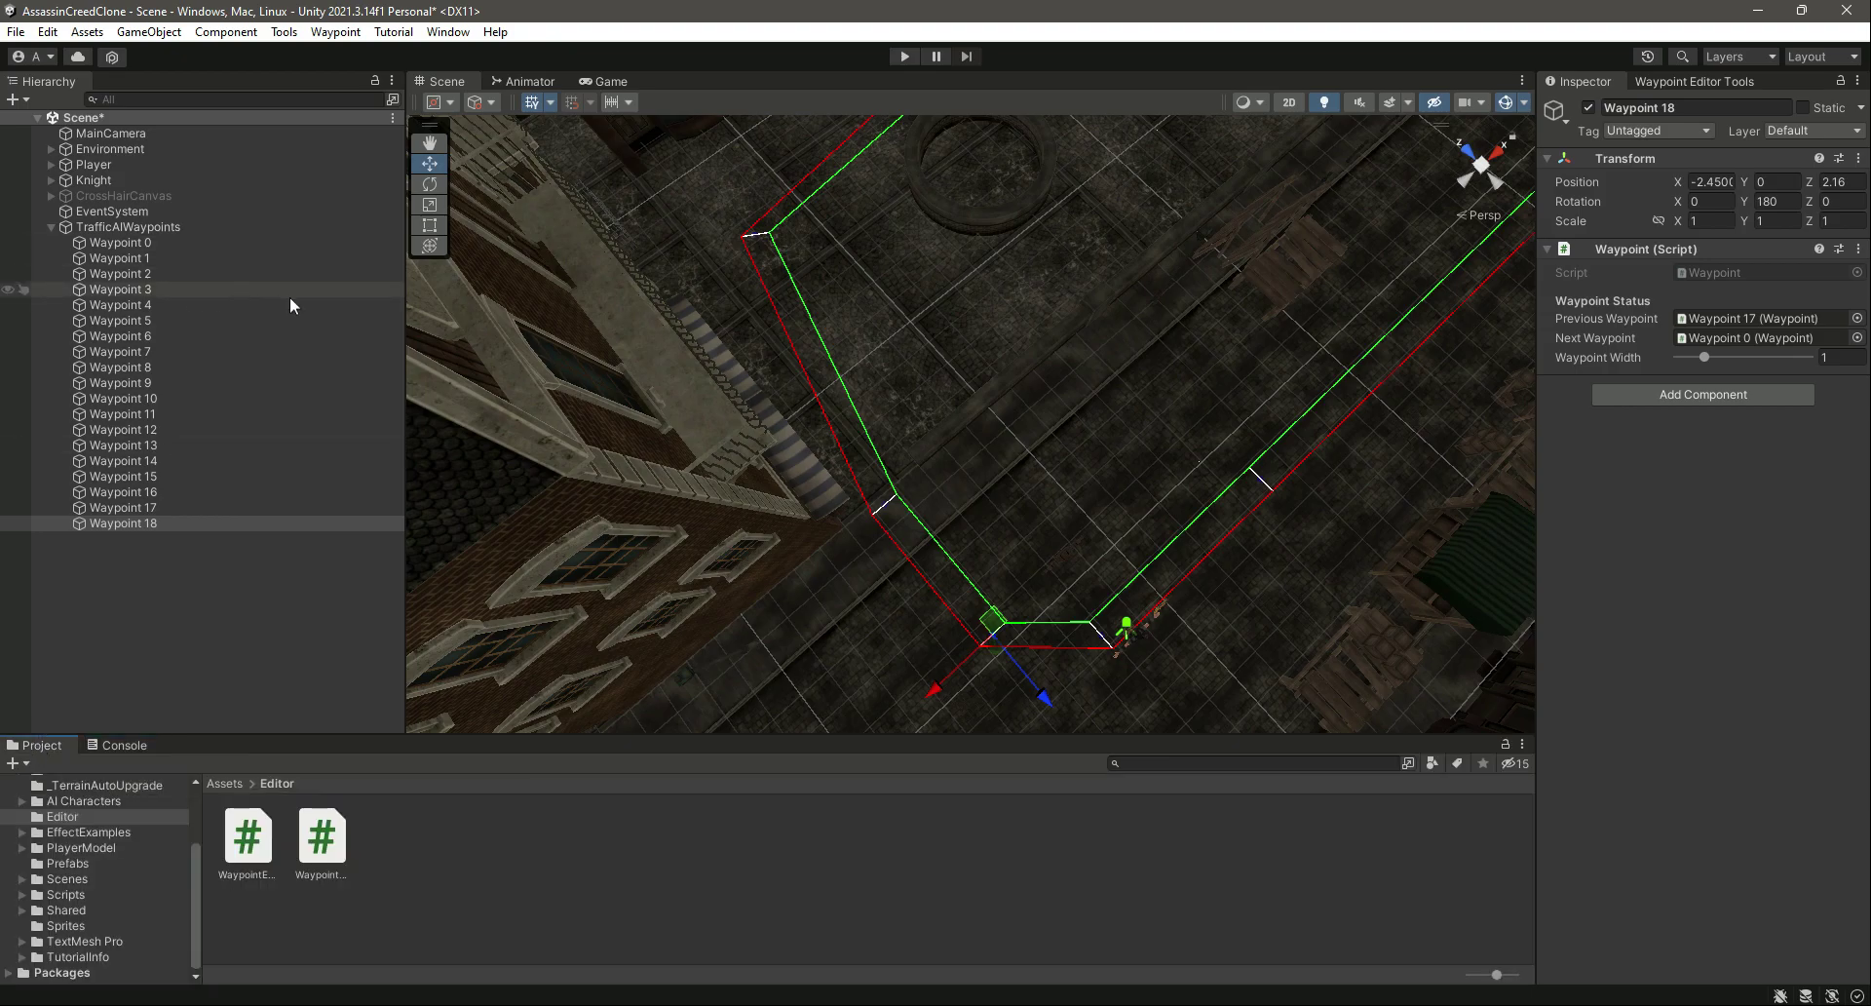
- Delete the wooden fence and the wooden table that block the waypoint path in the narrow brick alley
right_click_drag(1252, 443, 1083, 470)
scroll(1080, 470, "down", 3)
scroll(1177, 458, "down", 3)
middle_click_drag(1267, 462, 1172, 458)
scroll(1173, 458, "down", 3)
right_click_drag(1173, 458, 920, 458)
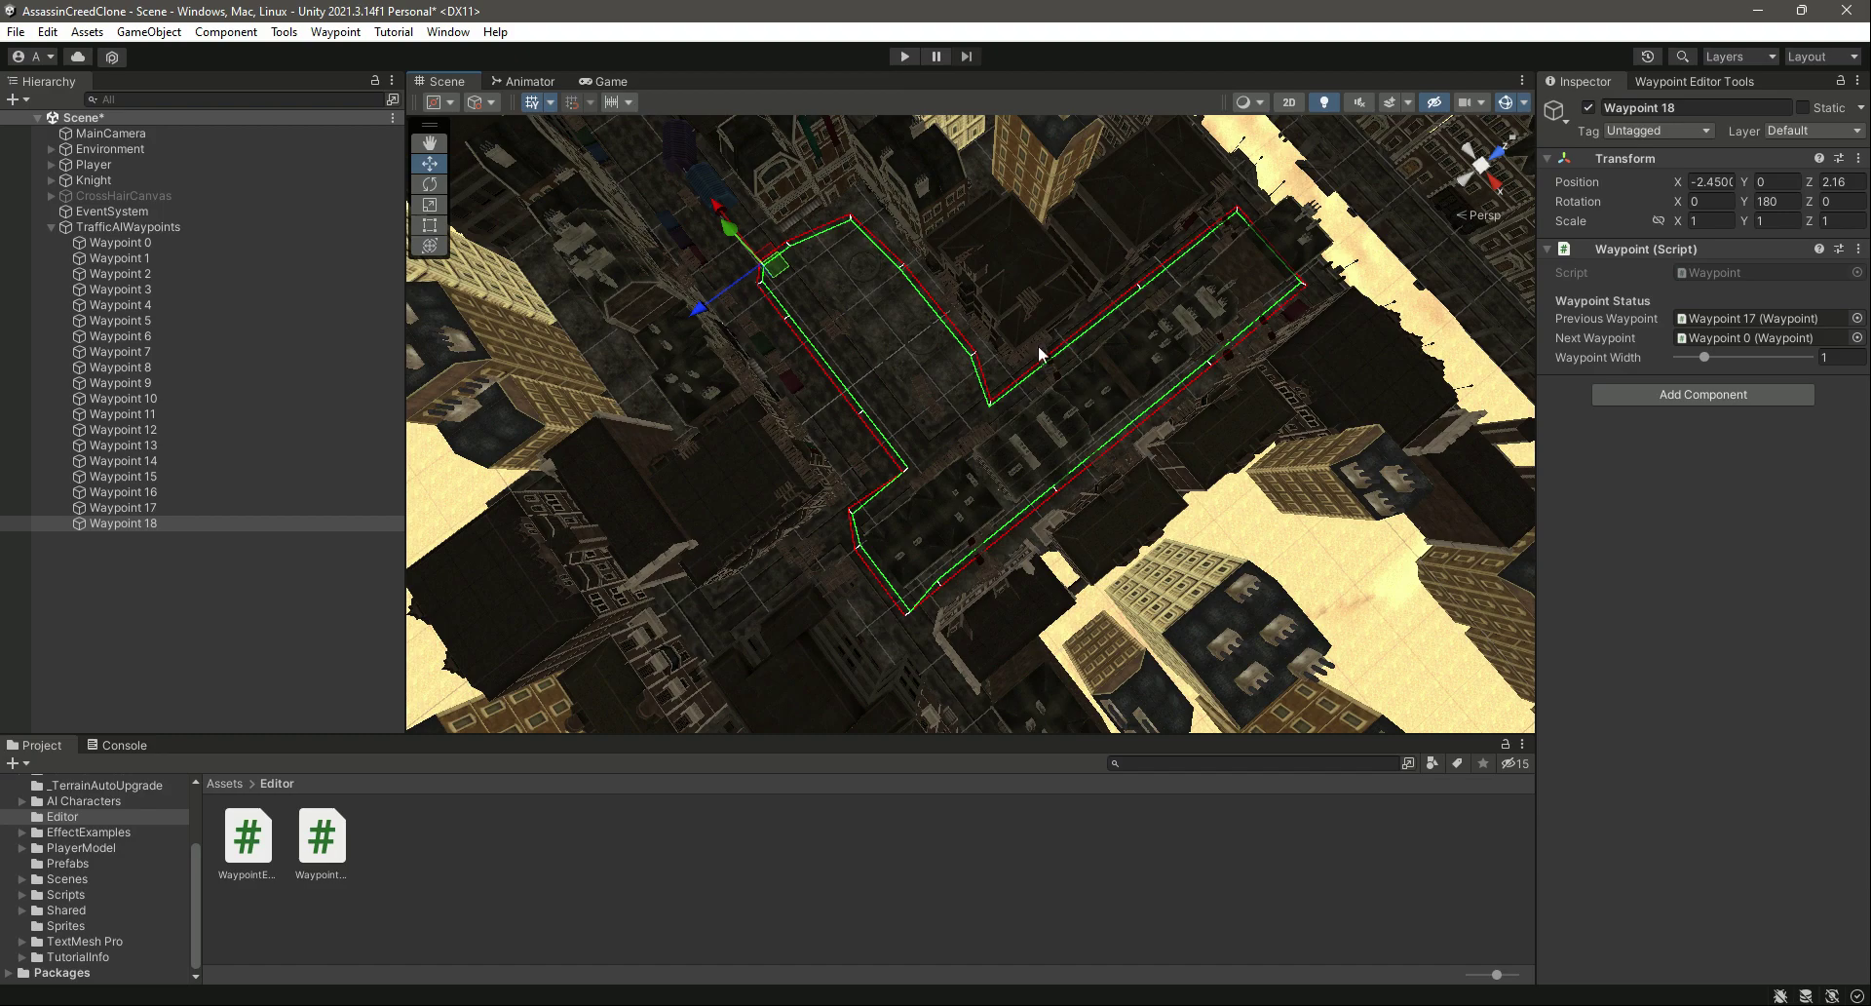
right_click_drag(931, 400, 1031, 411)
left_click(1033, 418)
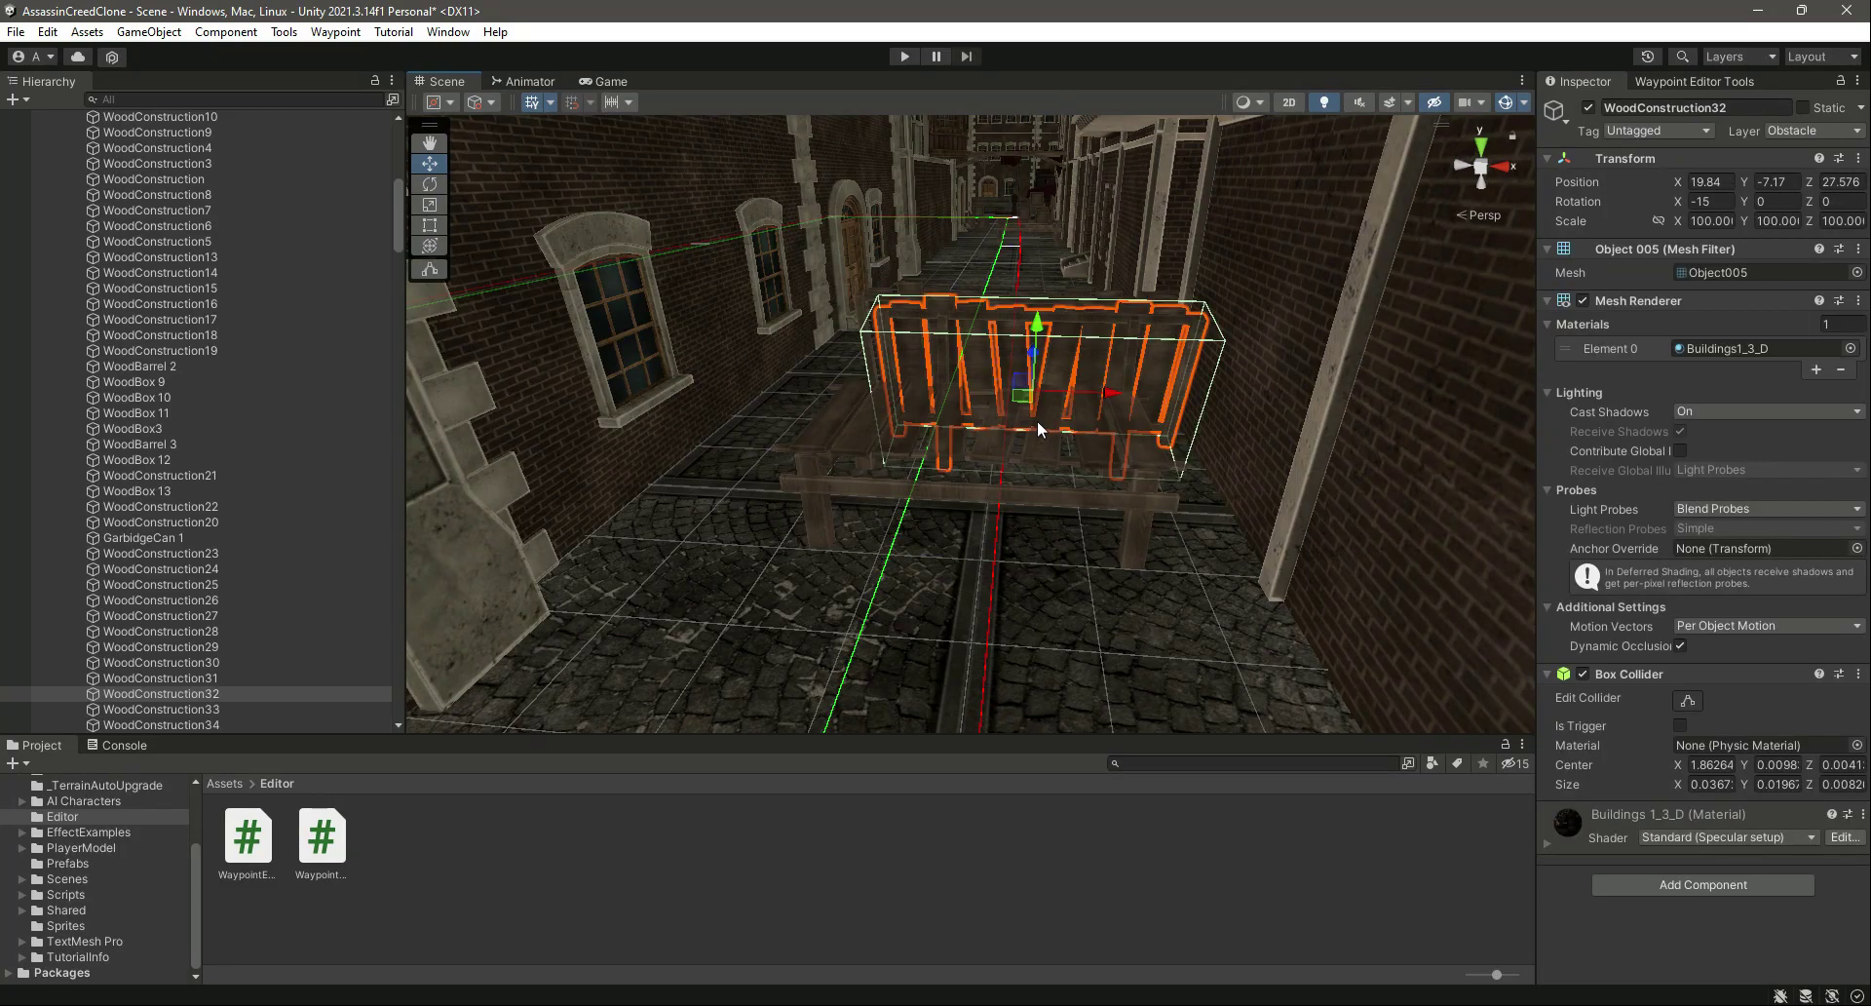
key("Delete")
left_click(1041, 425)
key("Delete")
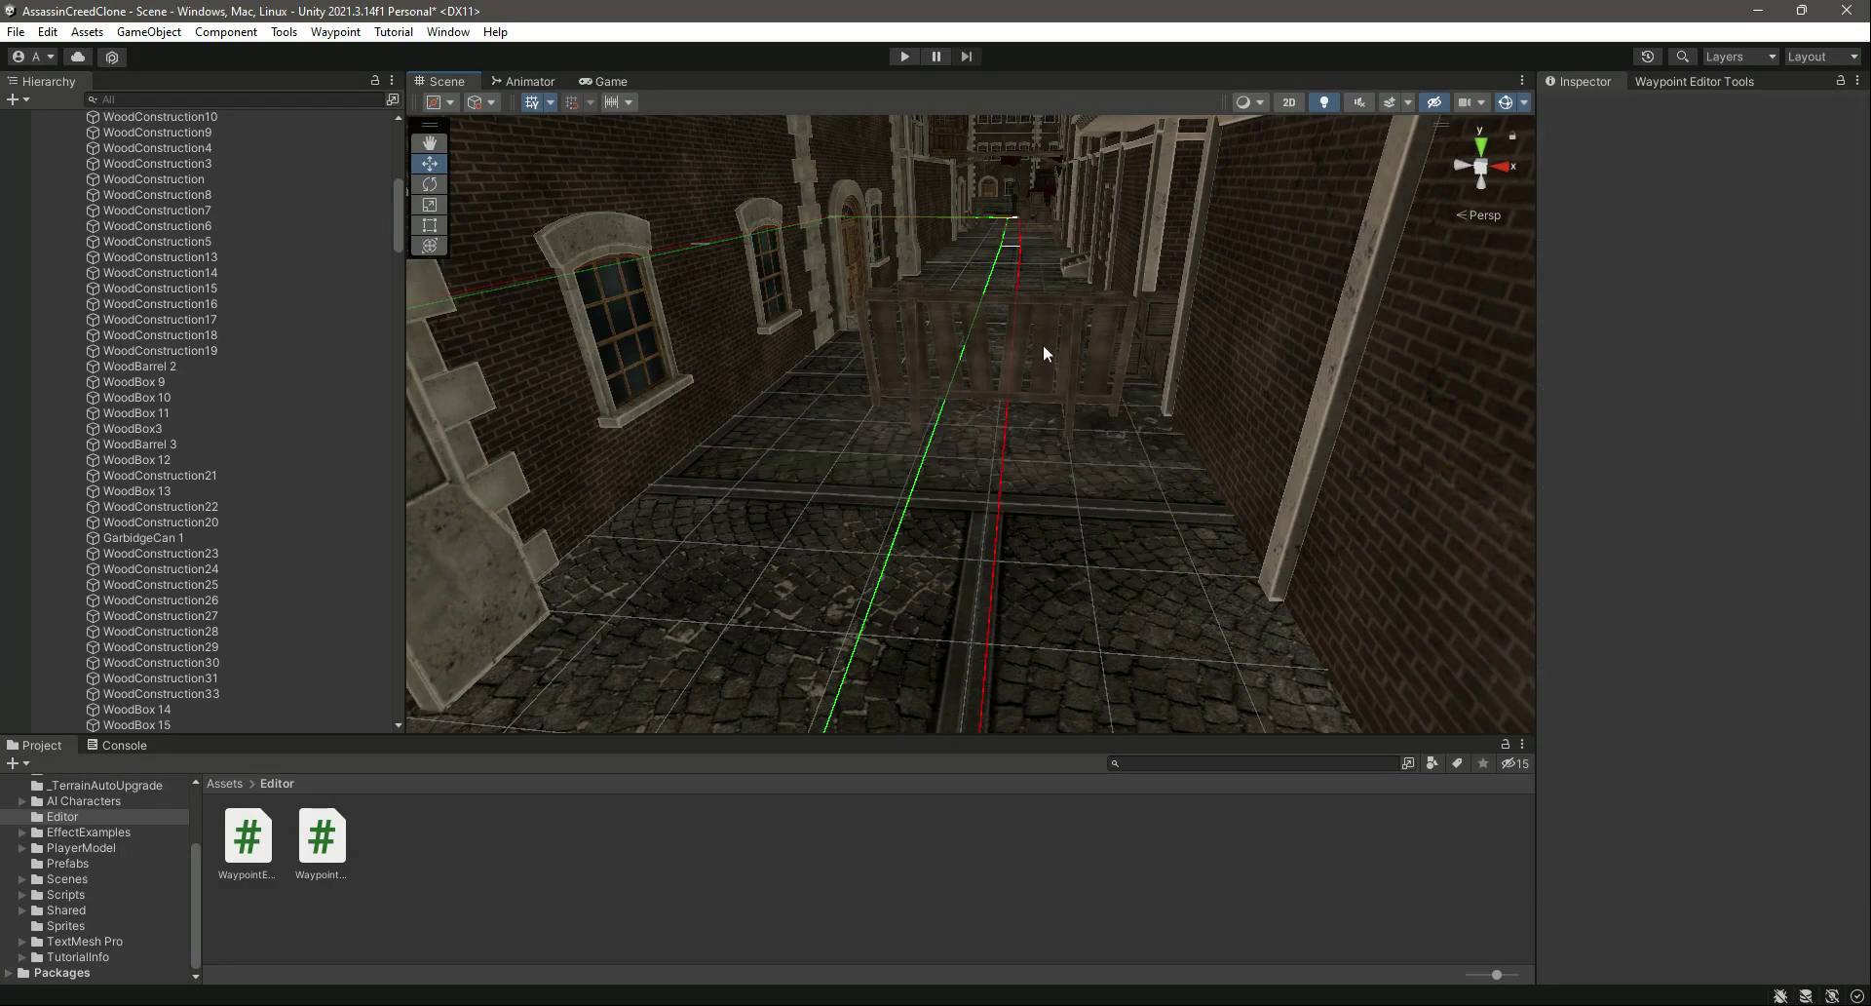
- Delete three more obstacles standing on the waypoint path further along the street
right_click_drag(1043, 354, 945, 639)
left_click(1067, 462)
key("Delete")
left_click(1097, 492)
key("Delete")
left_click(1080, 589)
key("Delete")
key("w")
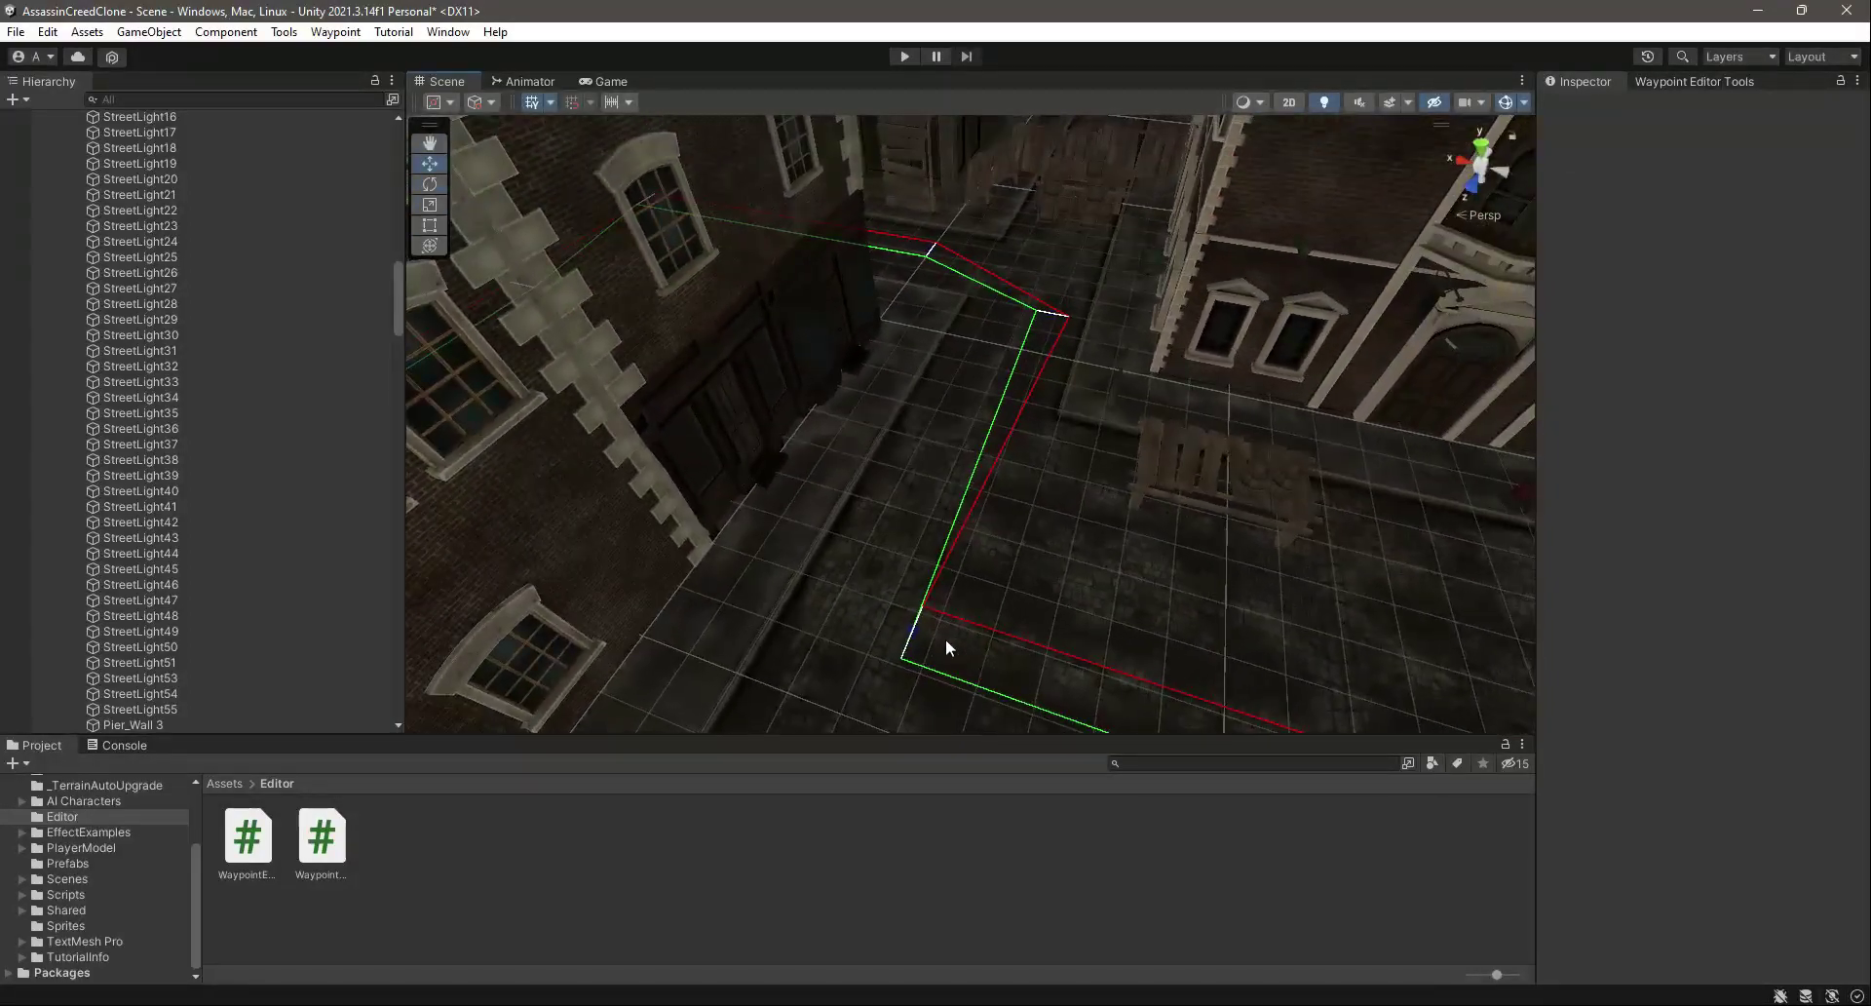
- Select Waypoint 3 at the street corner and collapse the Environment group in the hierarchy
left_click(920, 631)
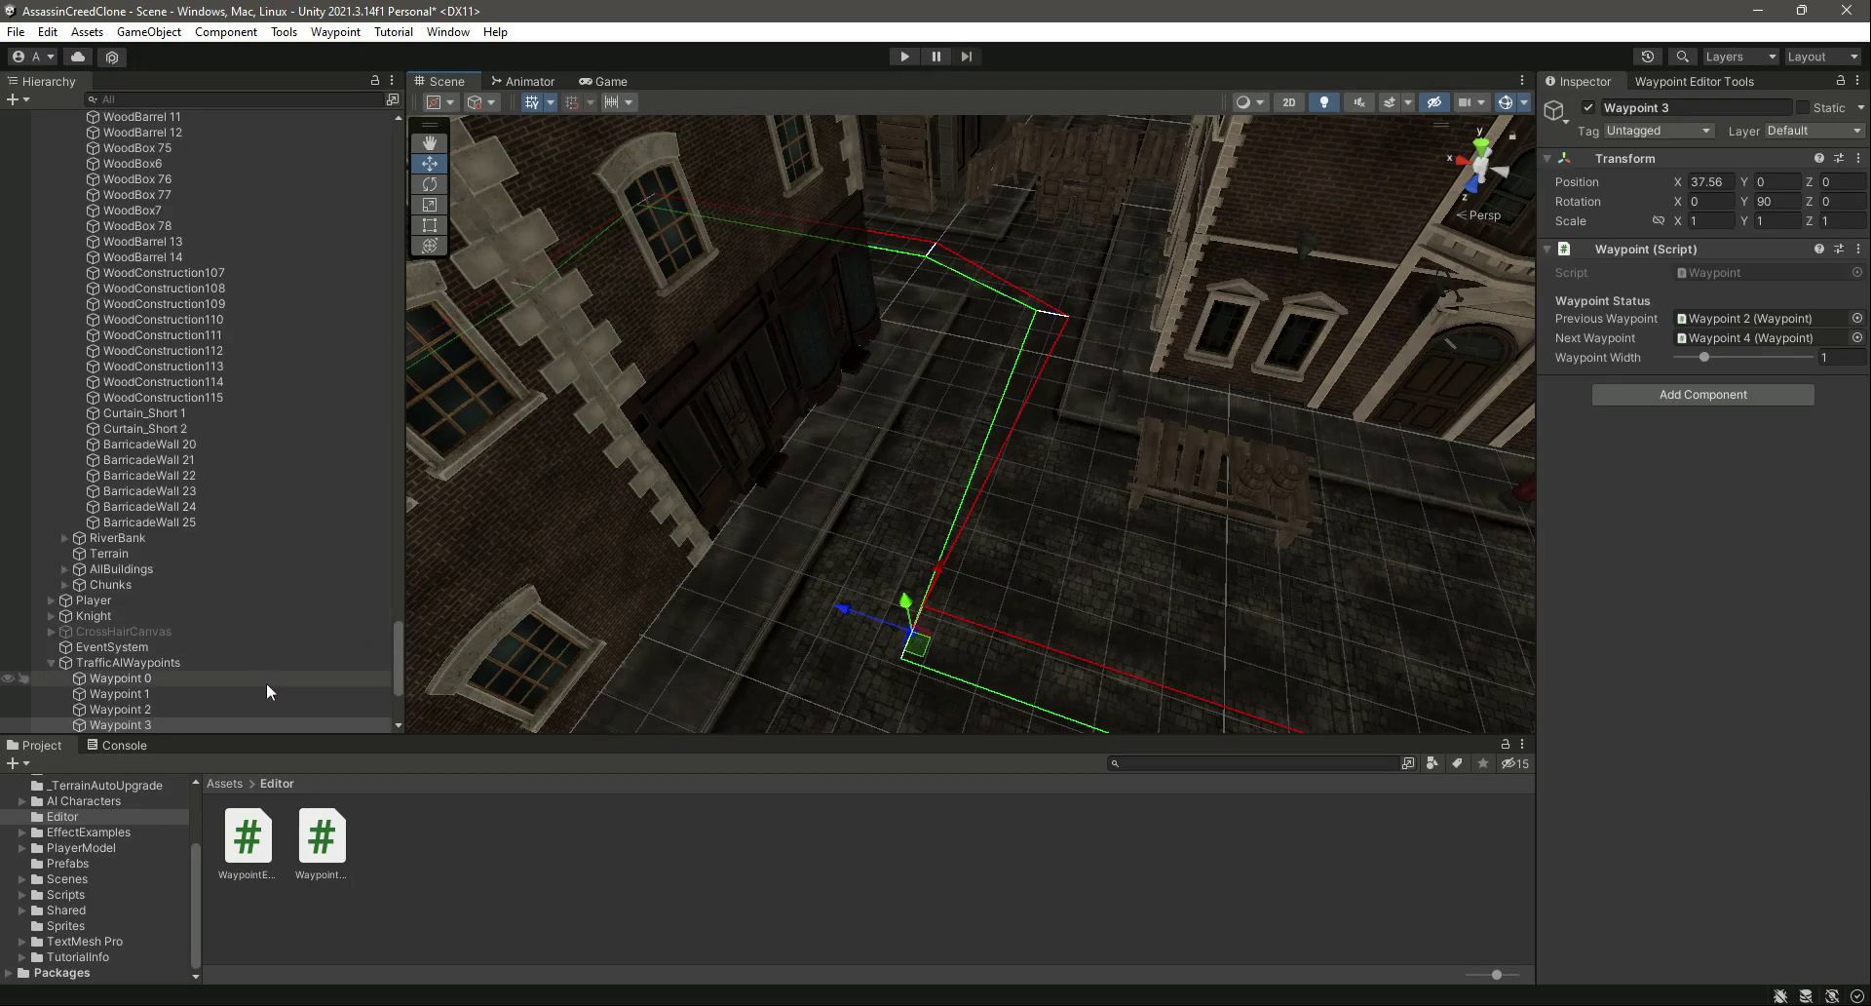
left_click_drag(394, 670, 399, 146)
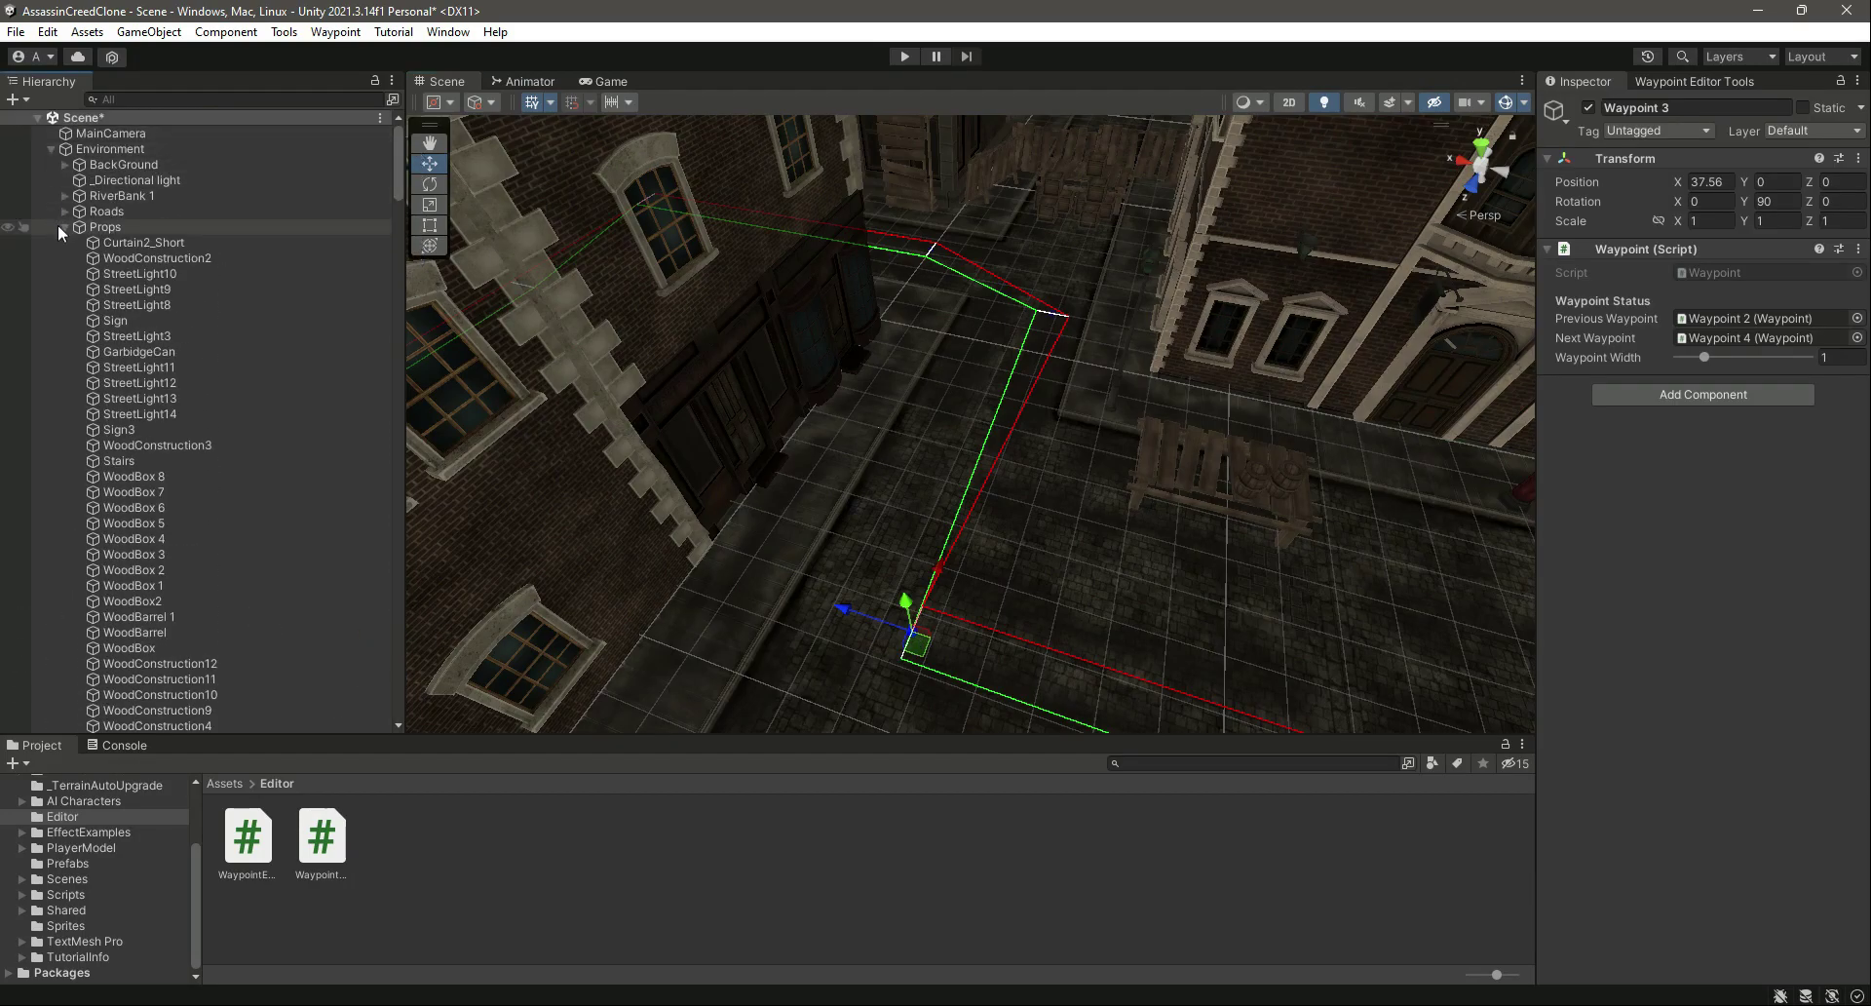
left_click(63, 163)
left_click(51, 148)
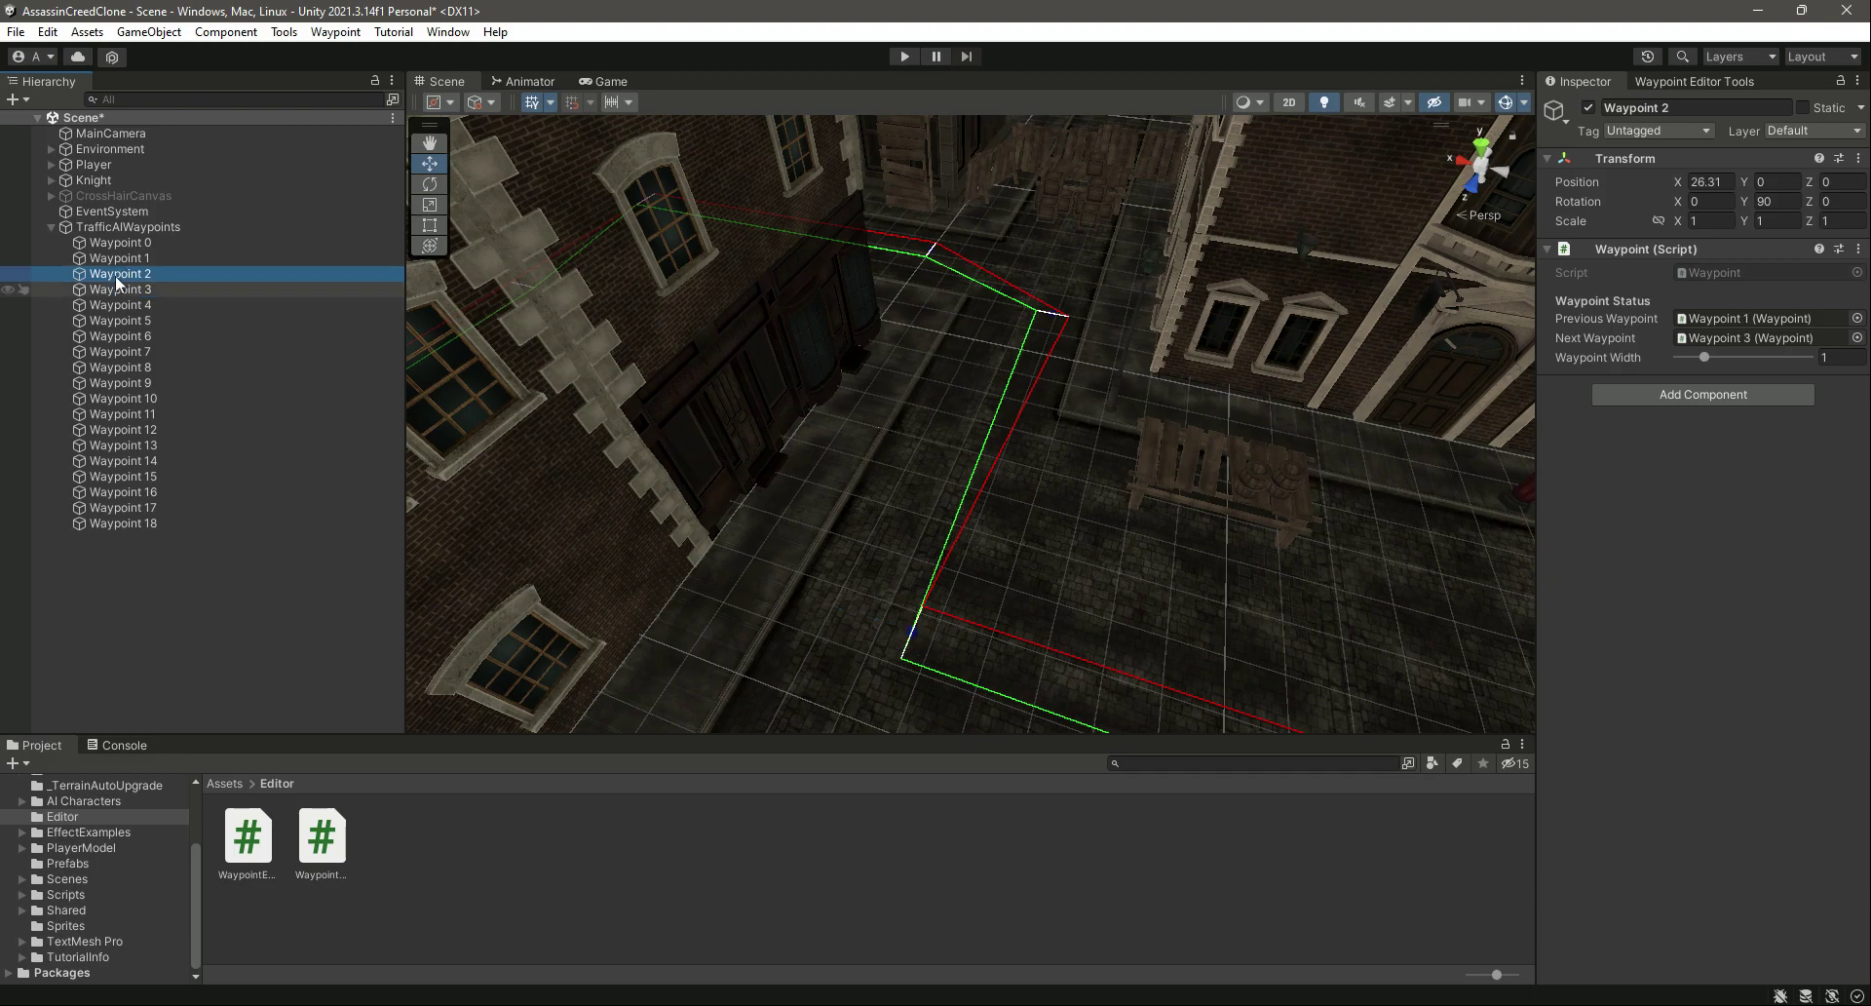
- Rotate Waypoint 3 to about 141.5° around Y so it angles across the street corner
left_click(428, 183)
left_click_drag(948, 701, 776, 699)
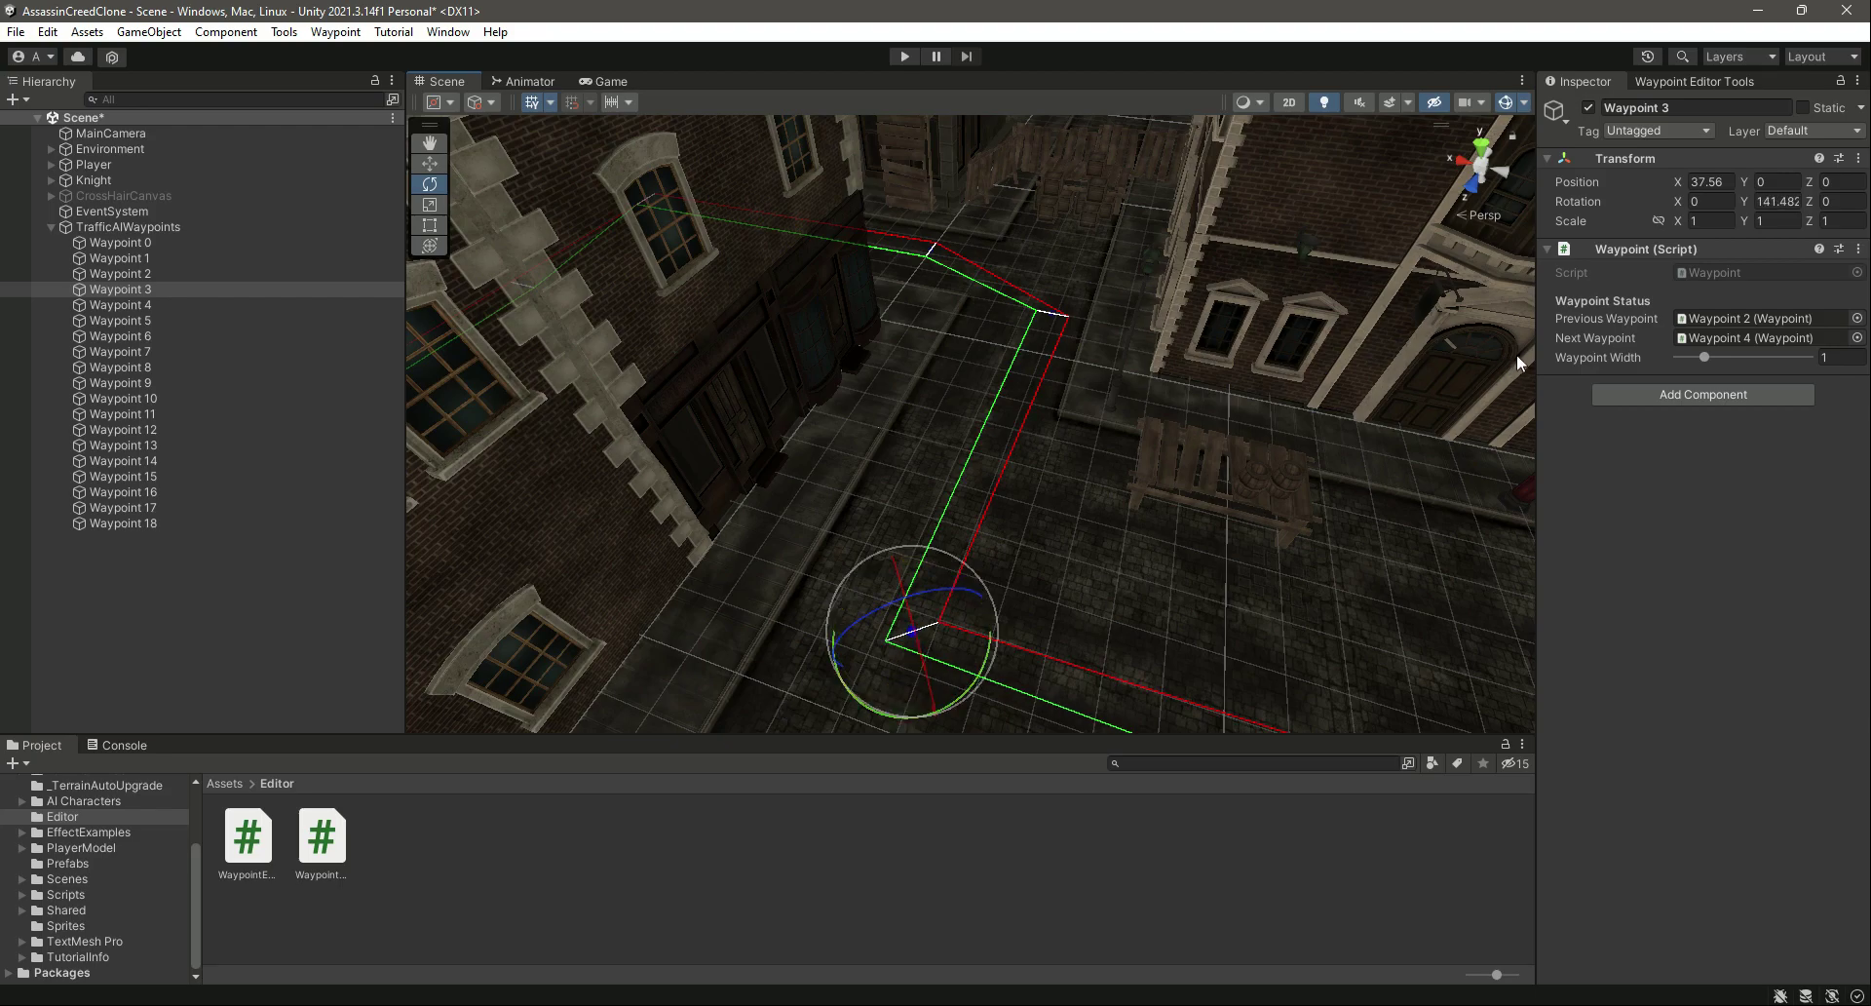
scroll(1012, 593, "up", 2)
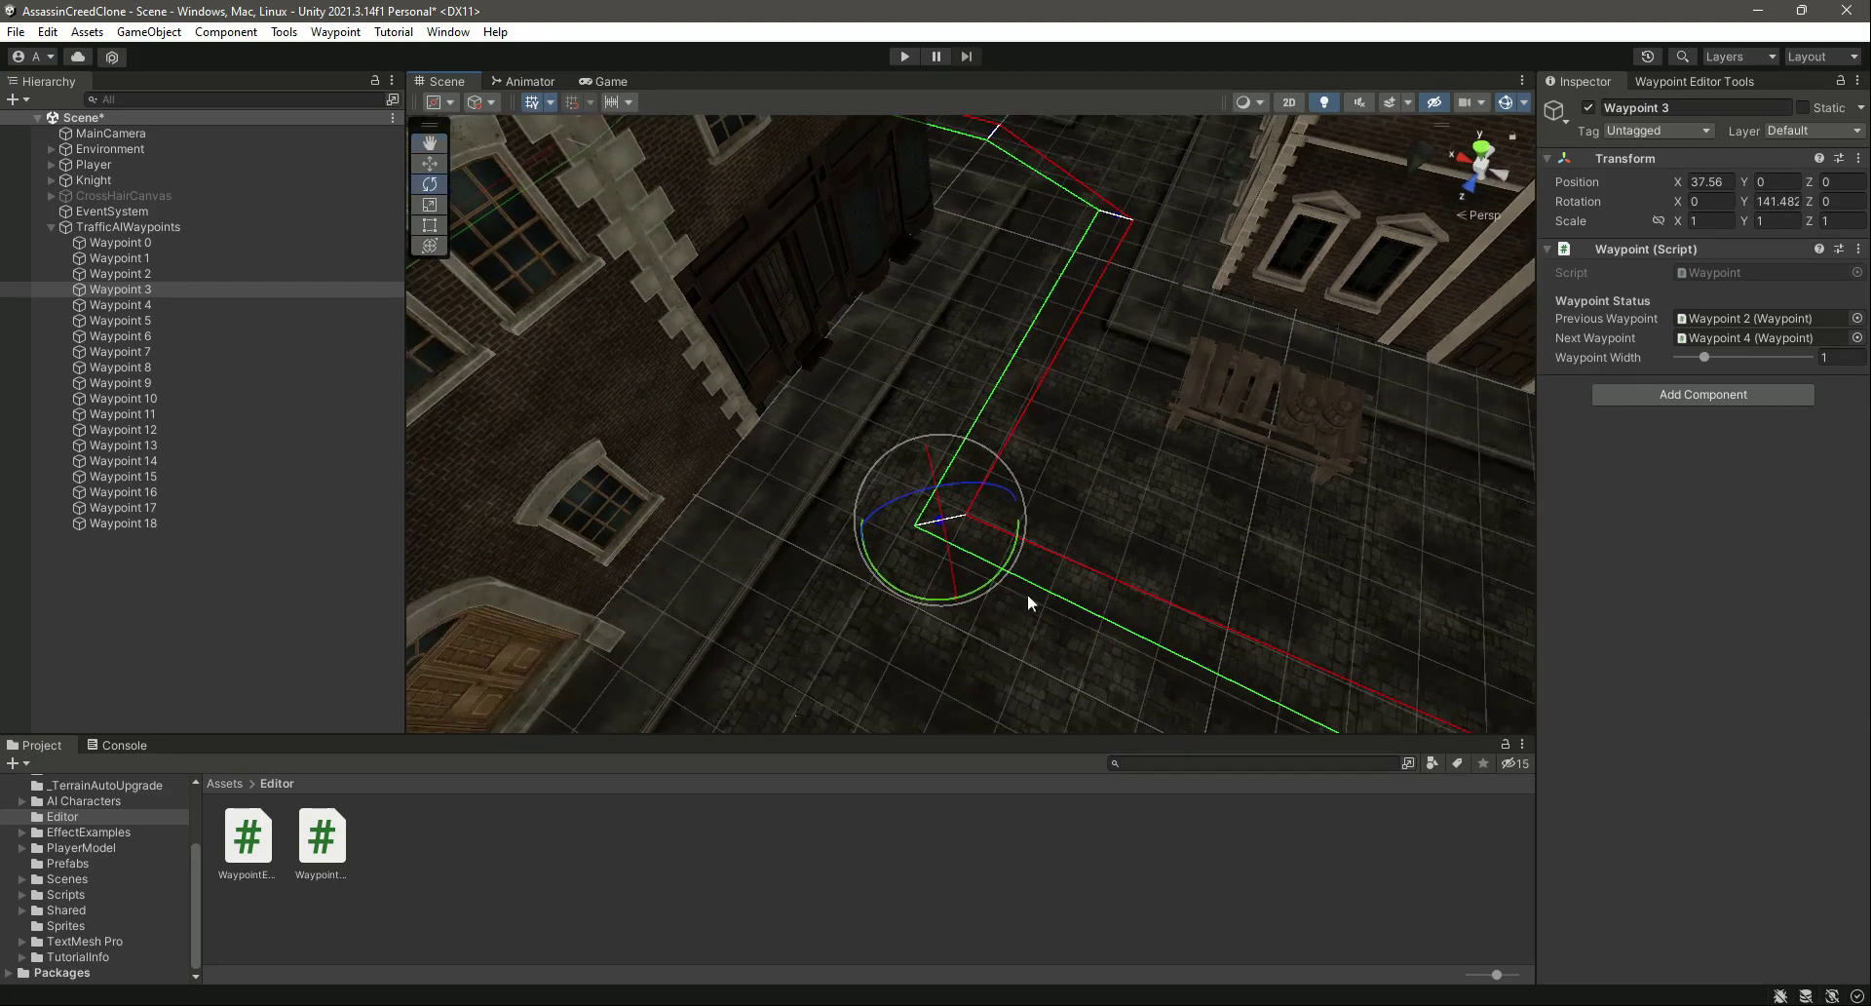
left_click(1041, 906)
- Rotate Waypoint 6 to about 46° around Y so it angles across its corner of the path
right_click_drag(1167, 548, 1177, 505)
right_click_drag(1254, 452, 1079, 626)
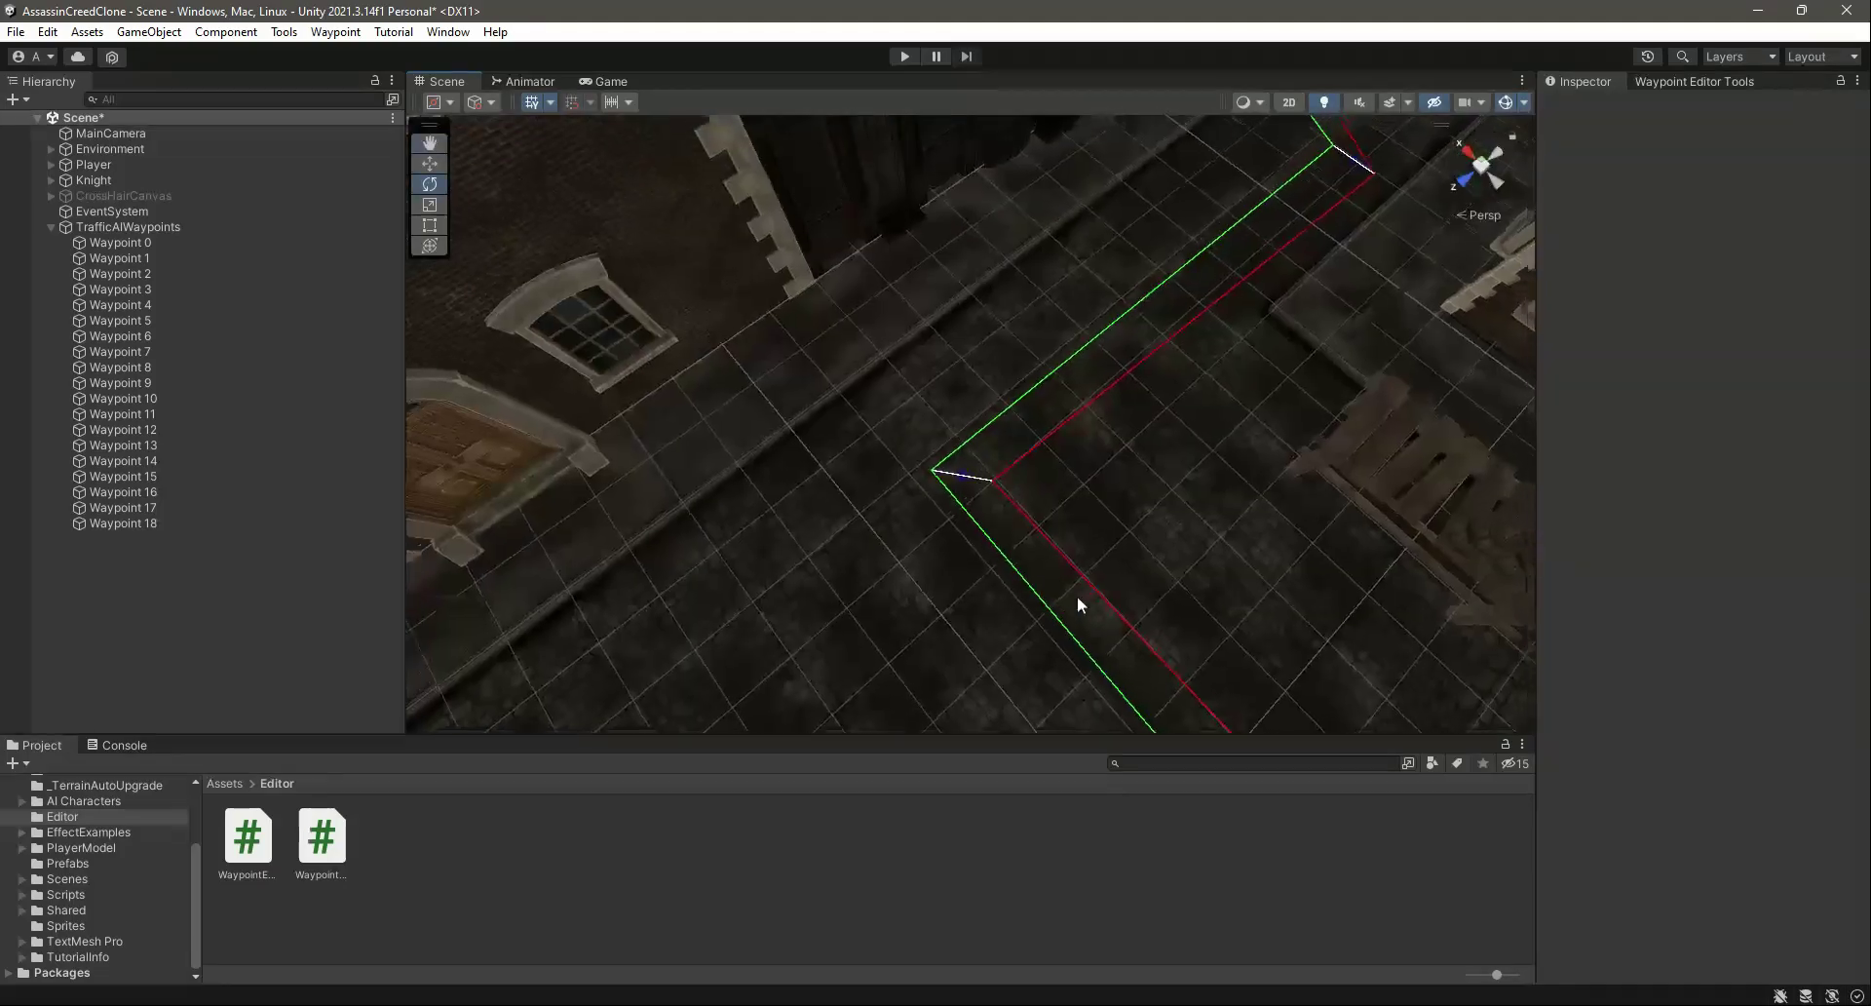
scroll(1236, 481, "down", 4)
right_click_drag(1236, 481, 739, 552)
scroll(1130, 524, "down", 4)
key("Right")
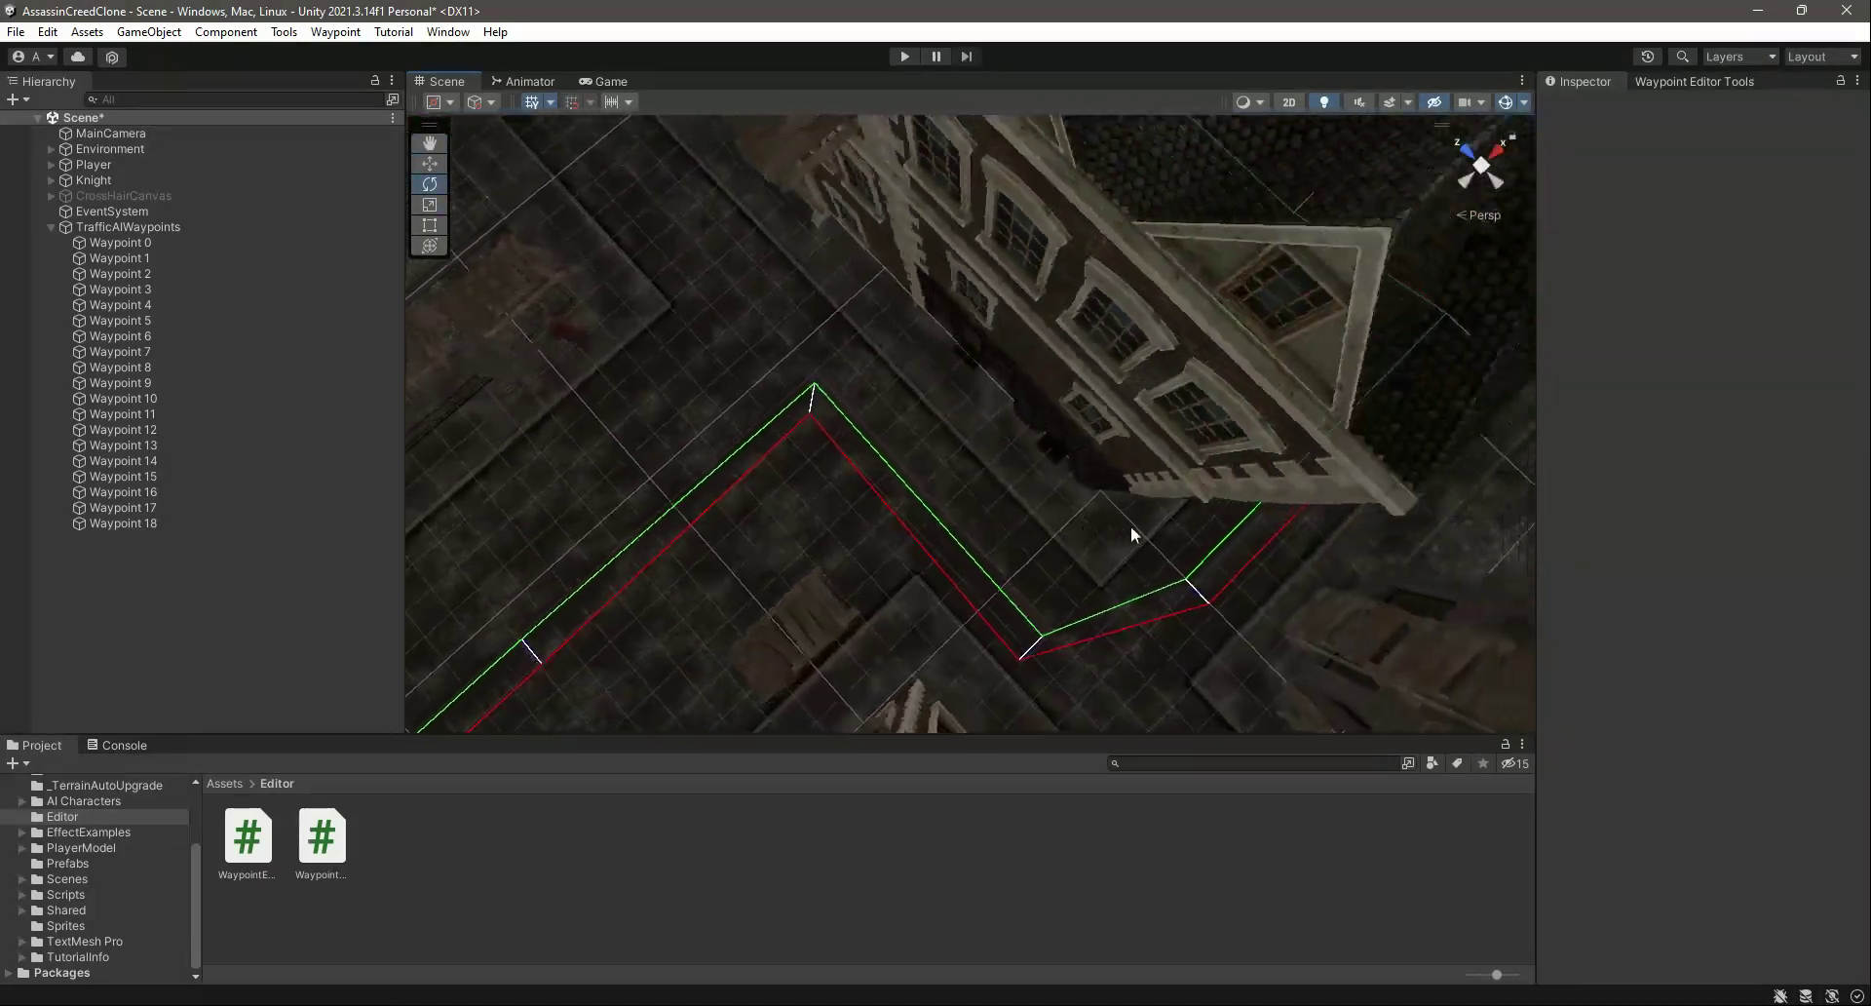
right_click_drag(1131, 524, 952, 499)
left_click(940, 490)
left_click_drag(959, 565, 1072, 528)
- Save the scene with the finished waypoint loop and collapse the TrafficAIWaypoints group
right_click_drag(1072, 528, 938, 624)
scroll(1044, 577, "down", 10)
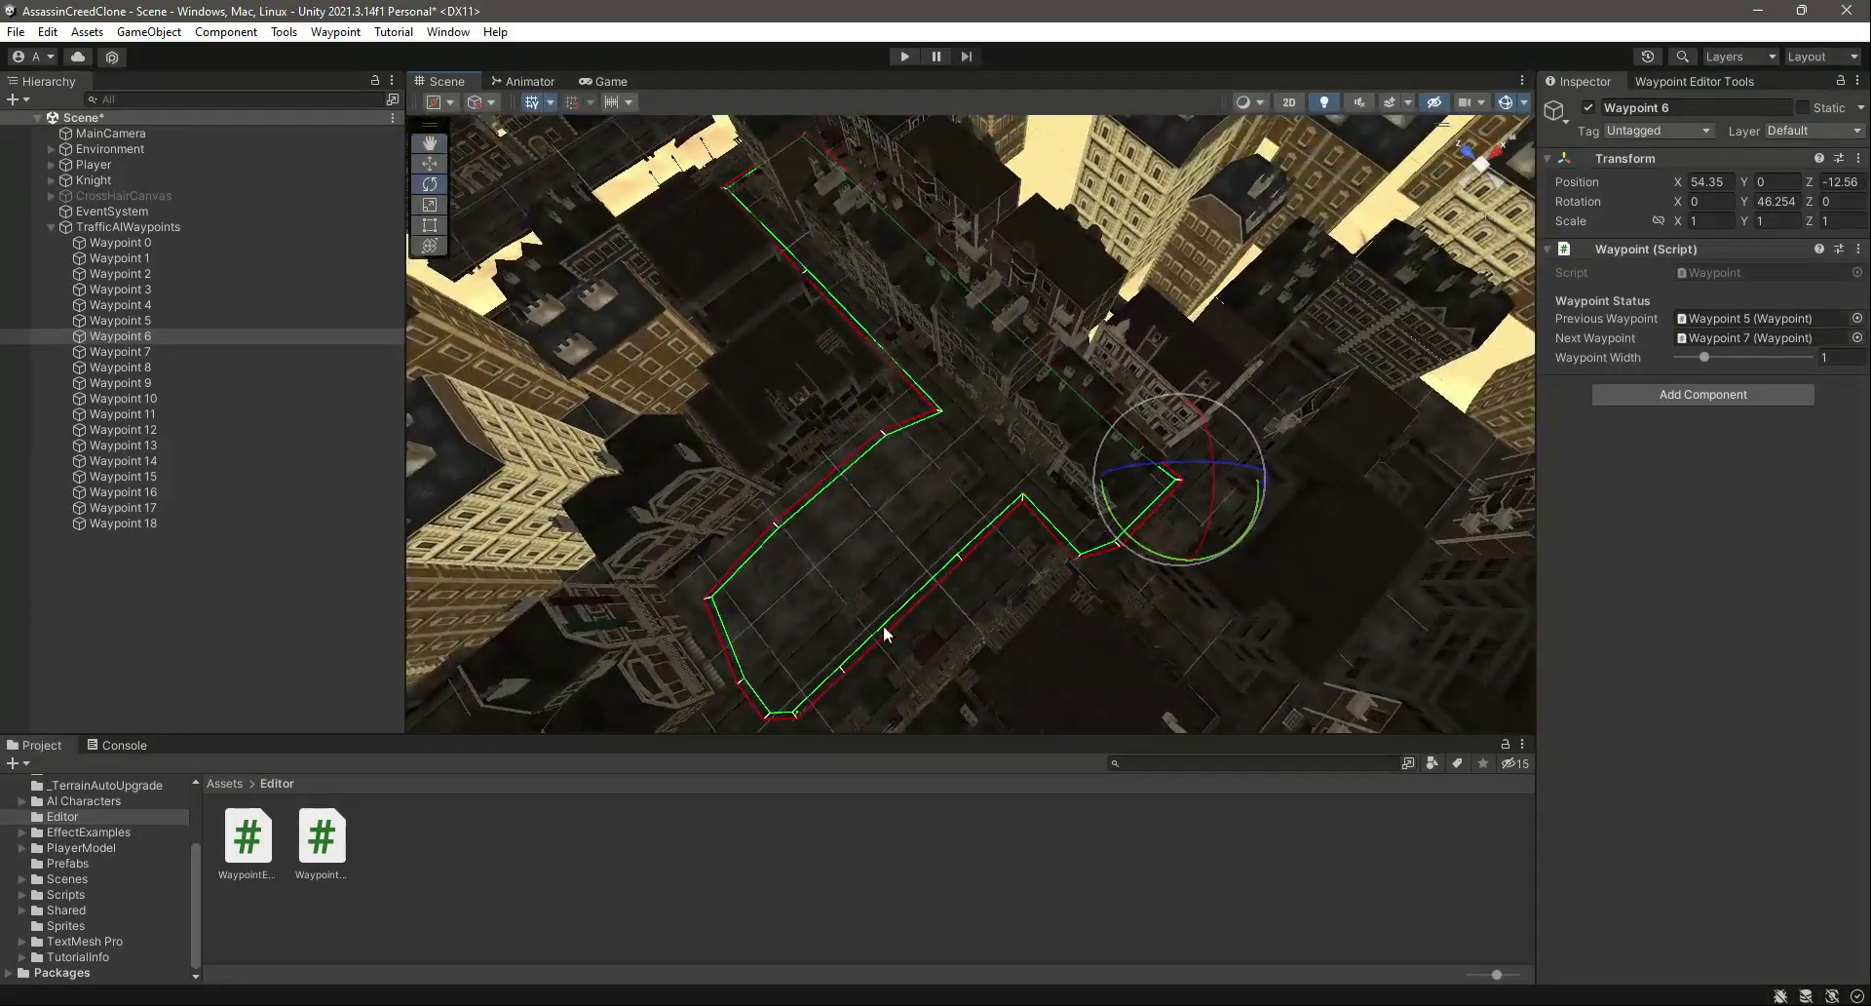
left_click(117, 595)
key("ctrl+s")
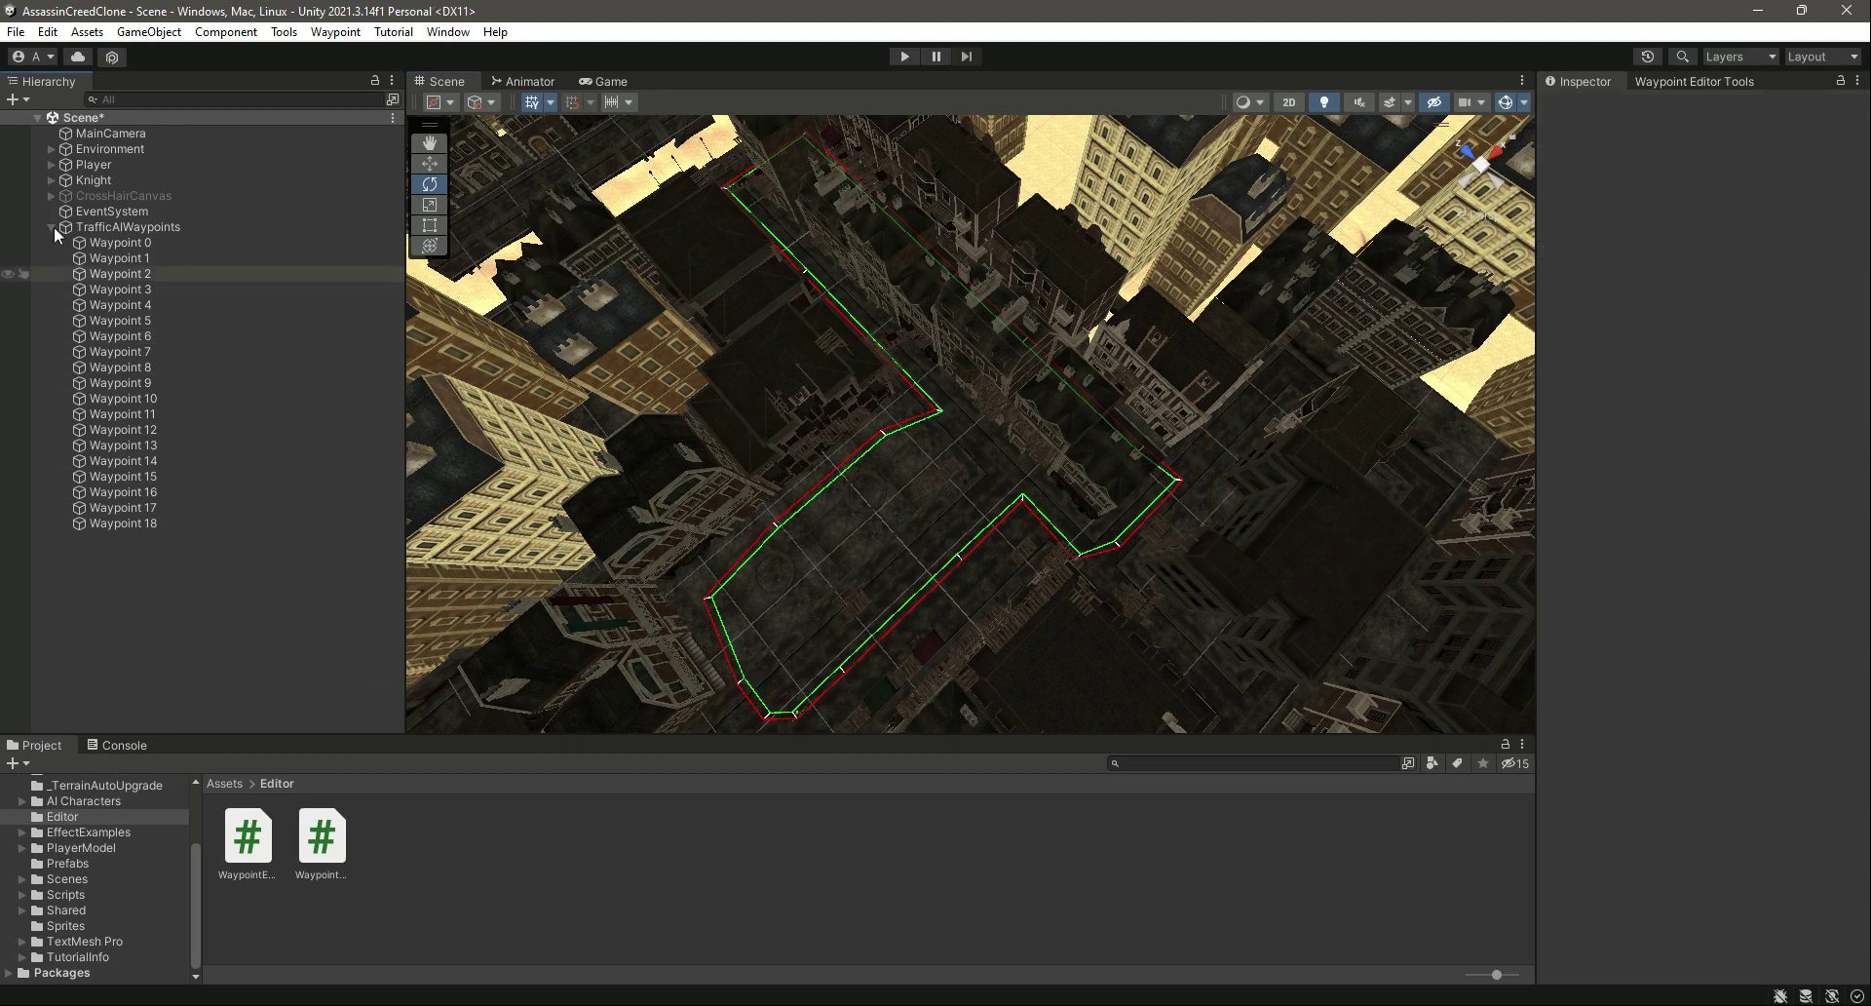
left_click(50, 226)
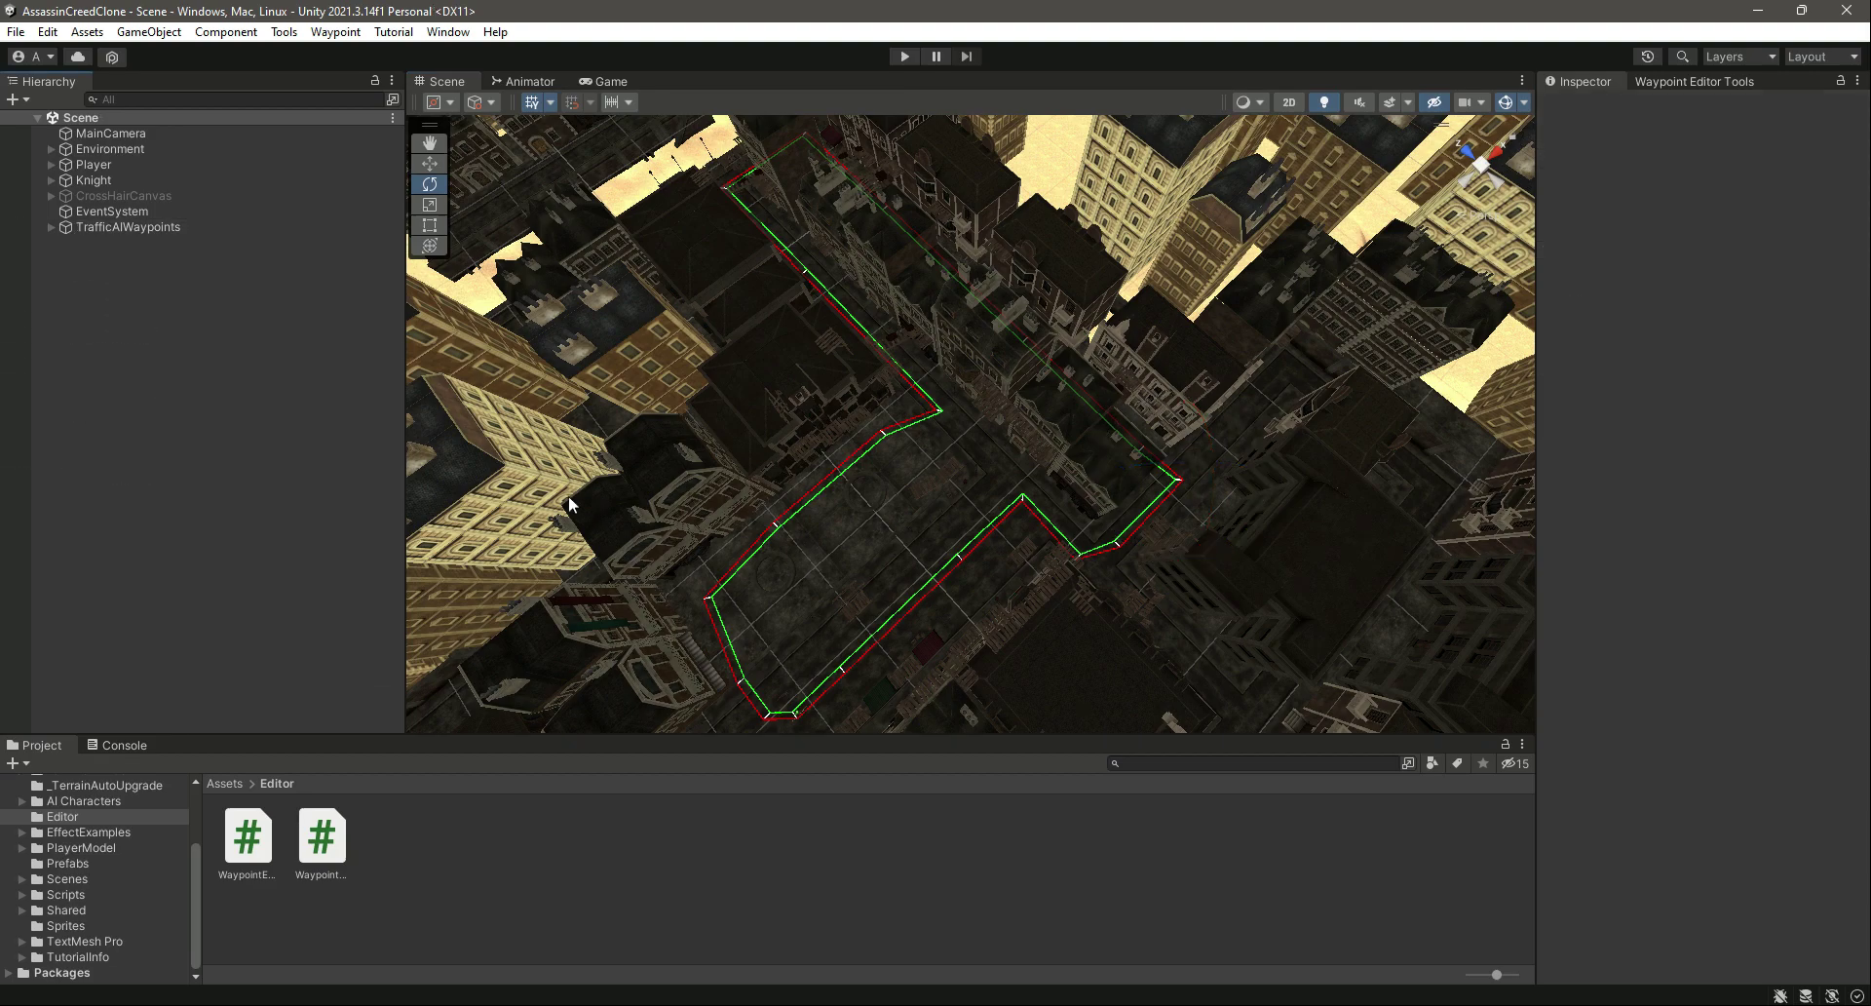